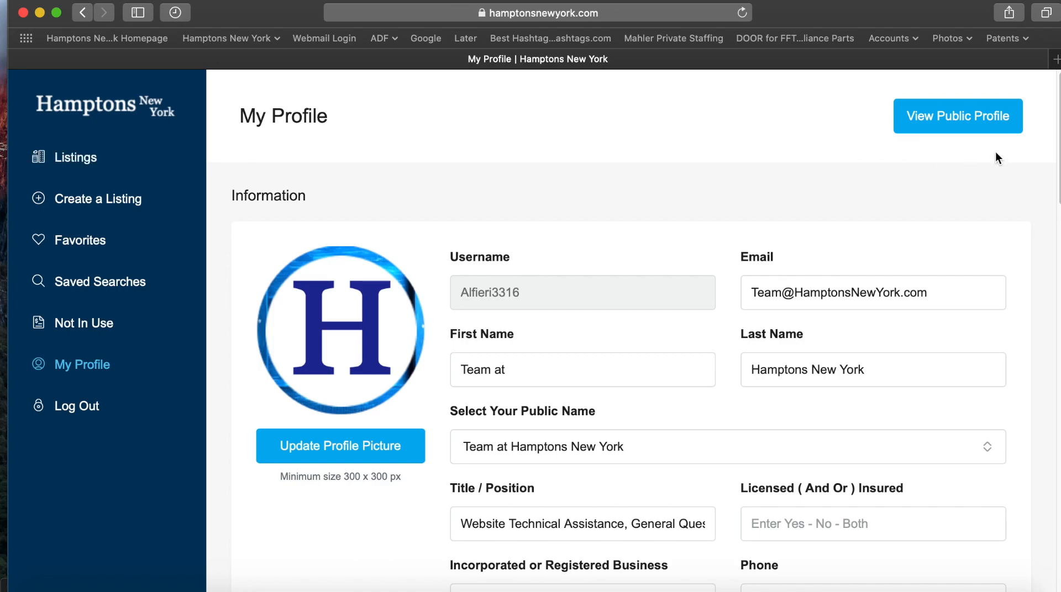
Step: Return to the site's homepage and start a new listing from the account options
left_click(117, 113)
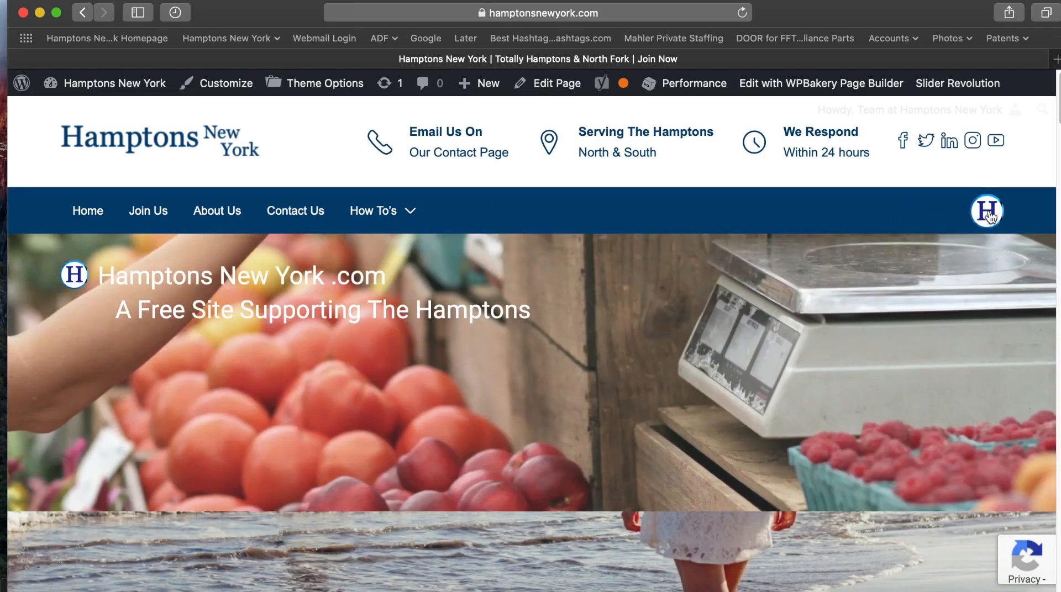
left_click(989, 216)
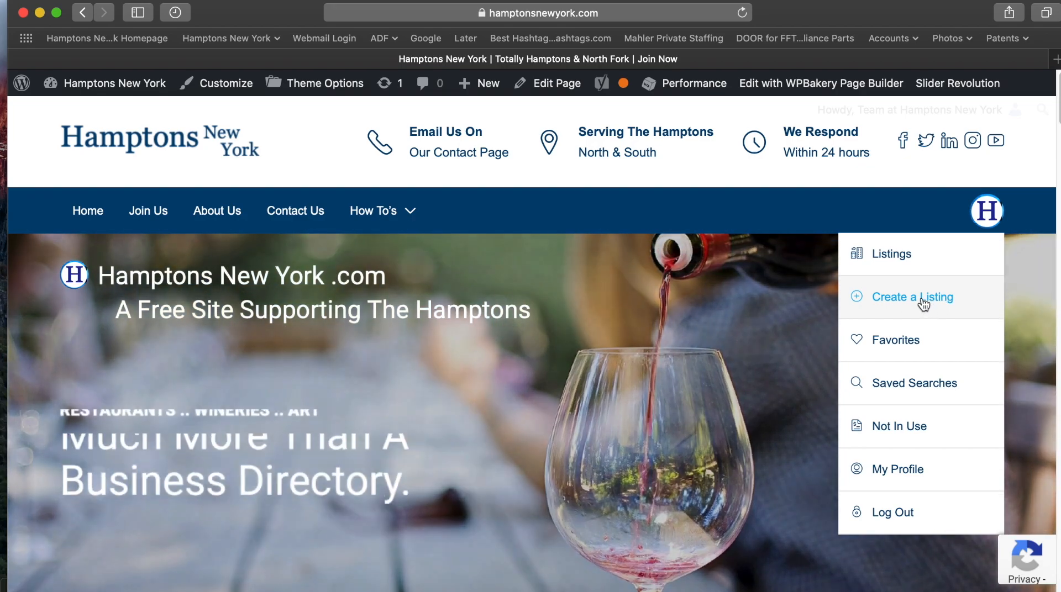
left_click(925, 308)
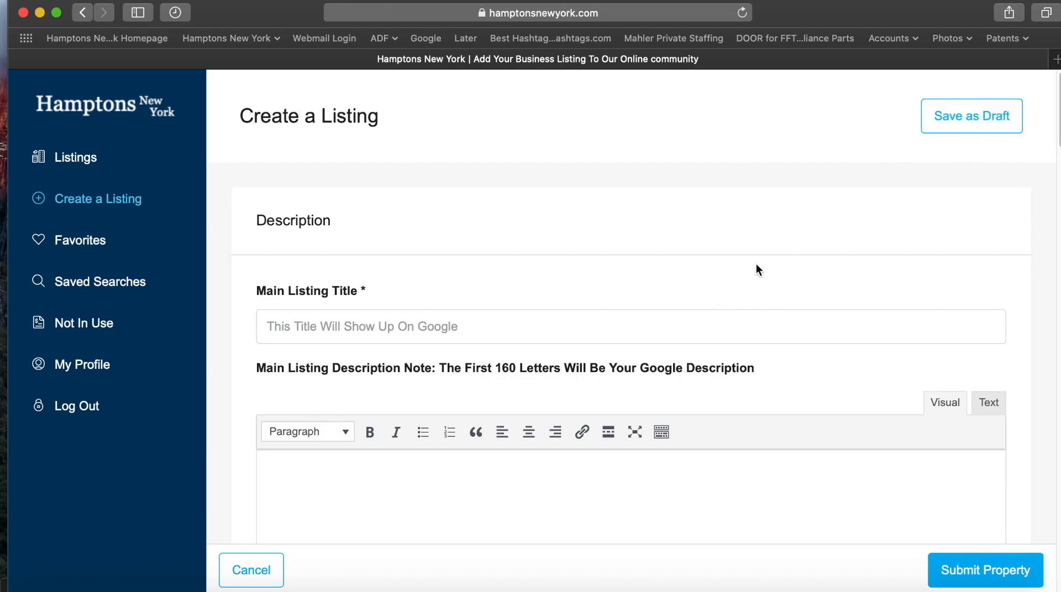
scroll(752, 277, "down", 1)
scroll(751, 277, "down", 2)
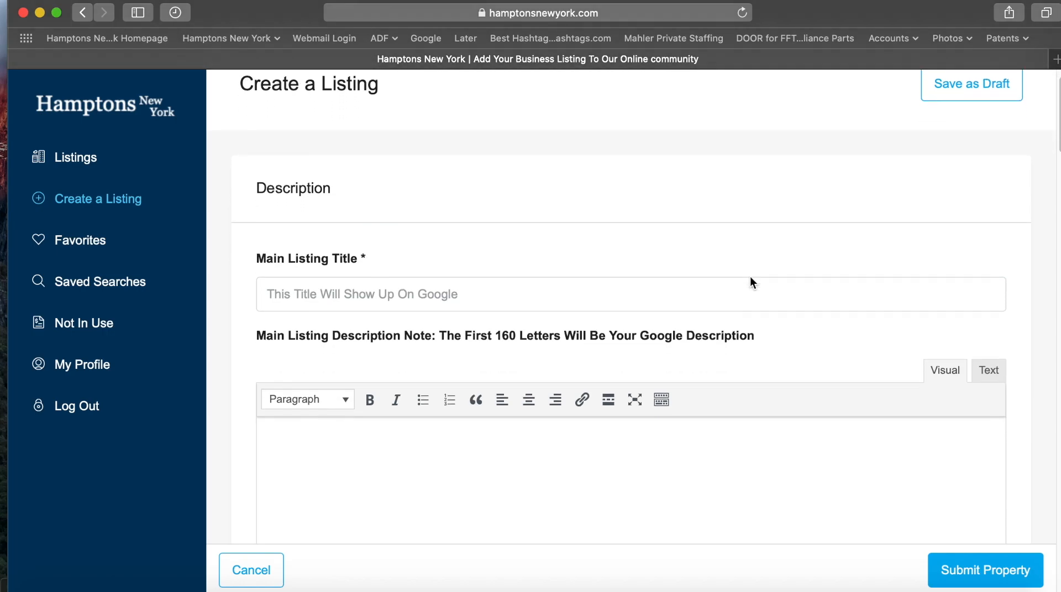
scroll(751, 276, "down", 1)
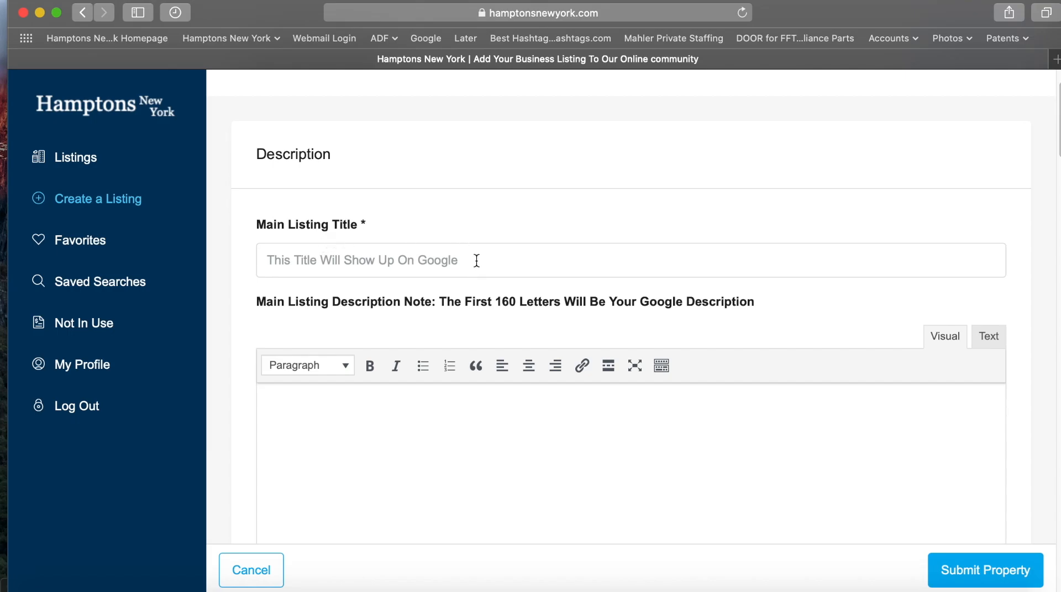
Step: Search Google for "beaches" in a new browser tab and look through the organic results
left_click(1053, 59)
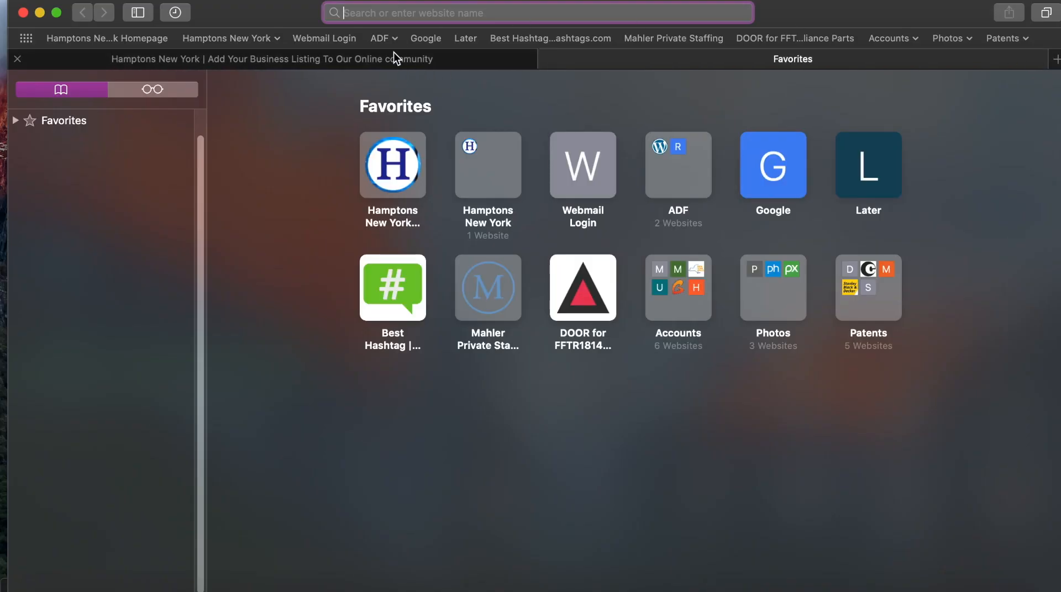
left_click(416, 39)
left_click(483, 316)
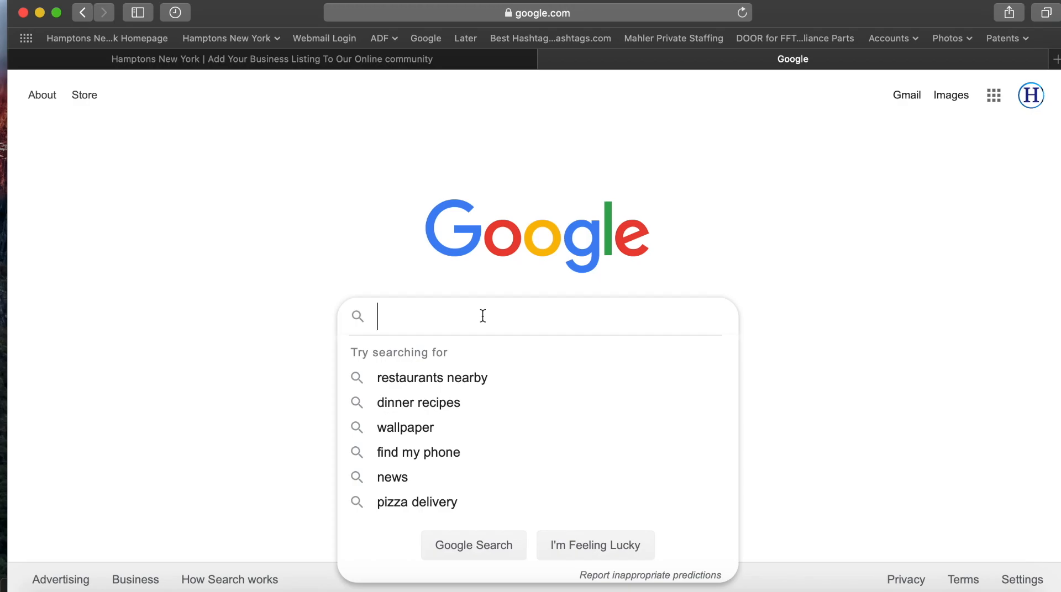
type("beaches")
key("Return")
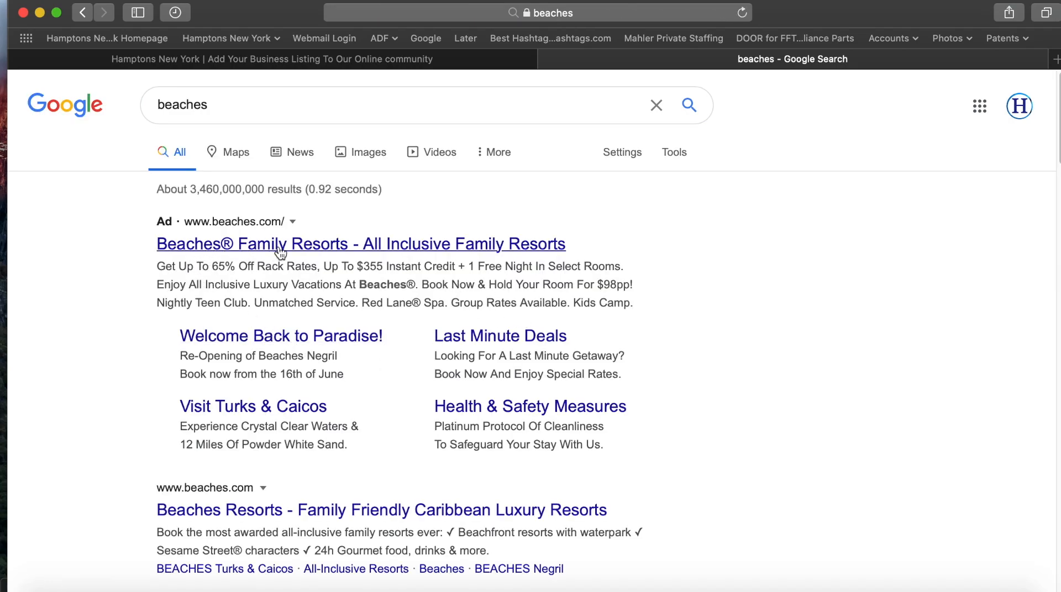
scroll(360, 354, "down", 3)
scroll(360, 354, "down", 12)
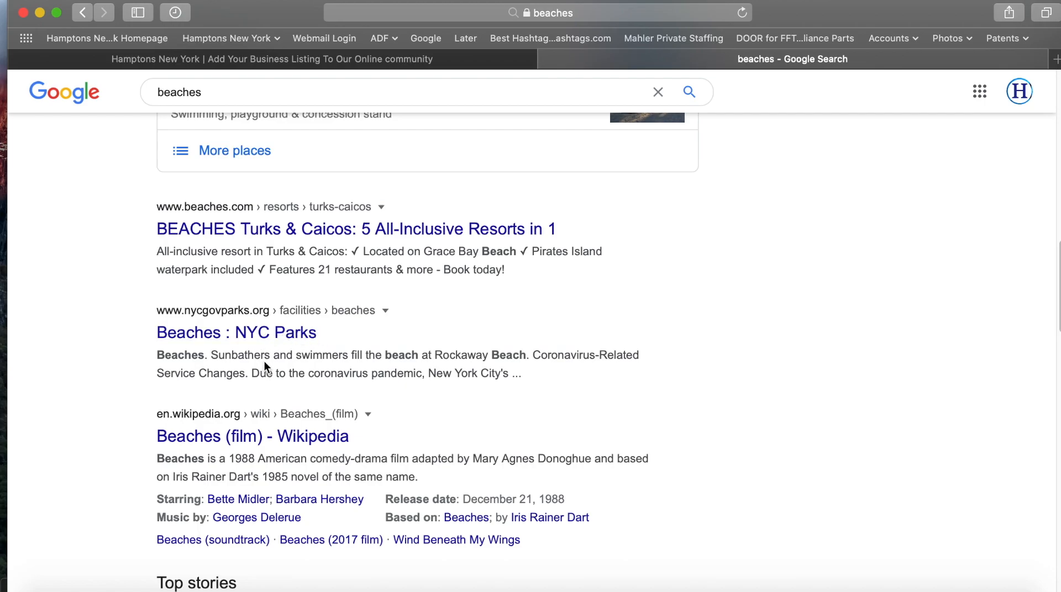
Step: Compare the listing form's Main Listing Title field with the "Beaches : NYC Parks" result title on Google
left_click(417, 59)
left_click(339, 258)
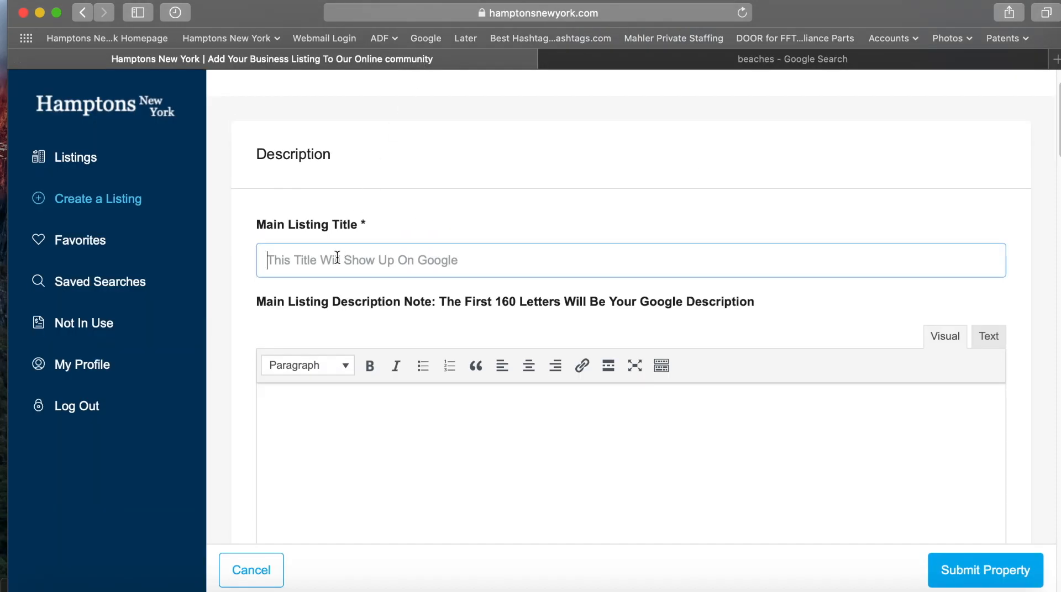
left_click(636, 60)
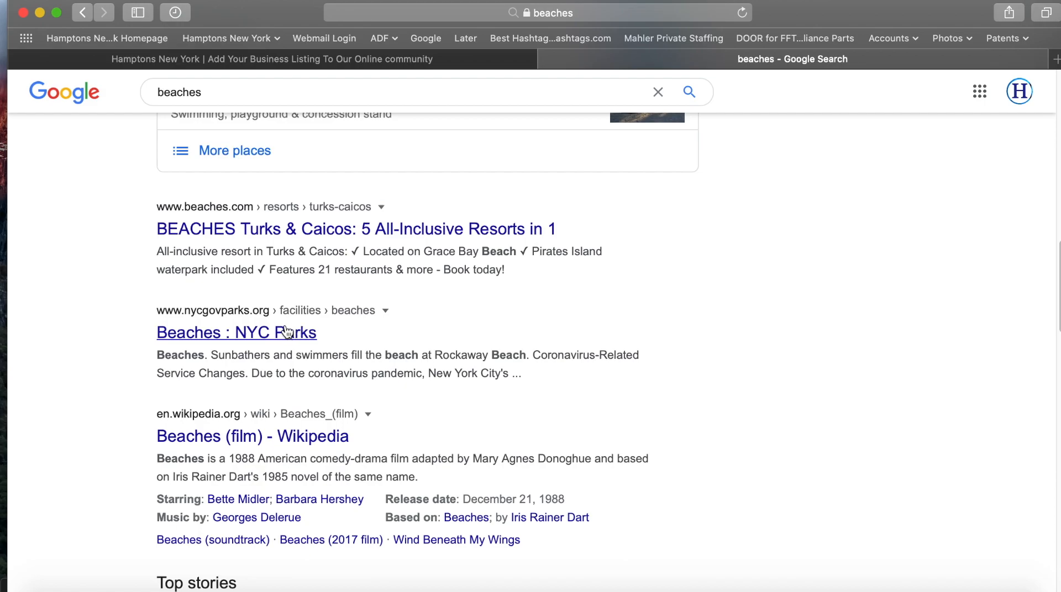
Step: Compare the form's main description field with the highlighted snippet text of the NYC Parks Google result
left_click(479, 60)
scroll(294, 389, "down", 2)
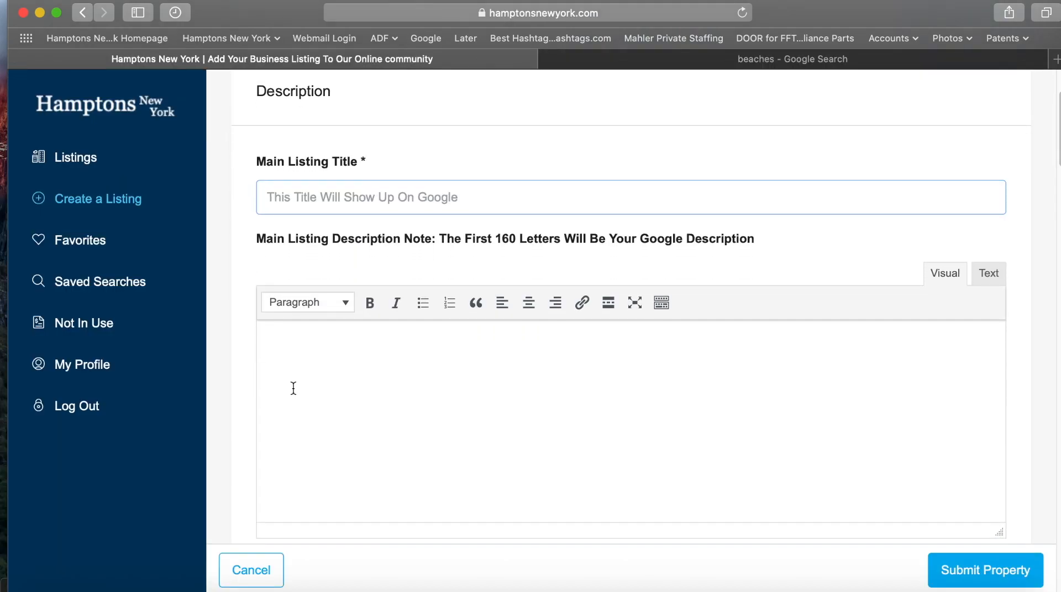
scroll(294, 389, "down", 1)
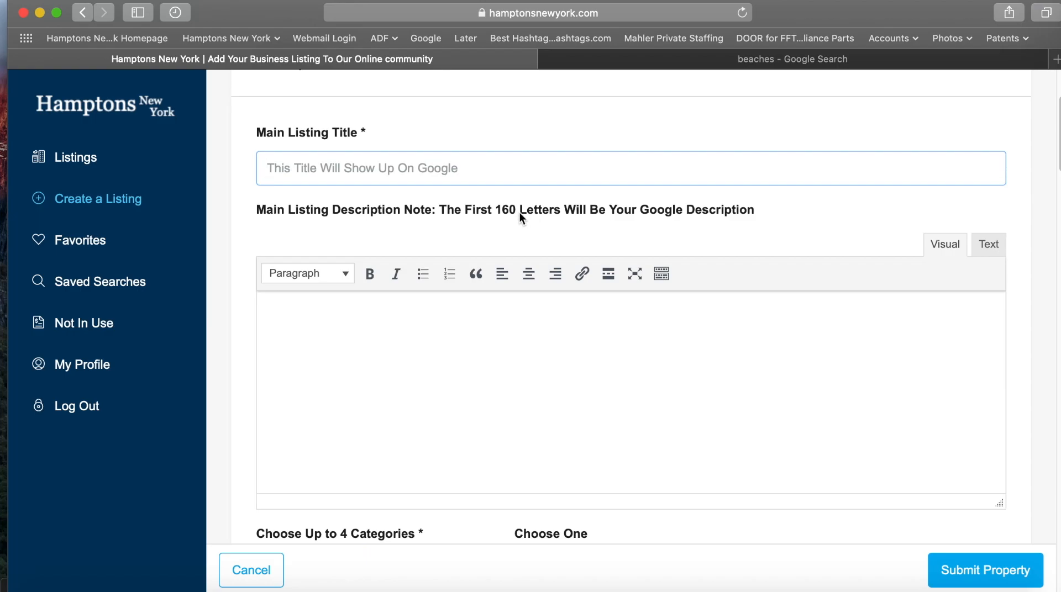
left_click(716, 59)
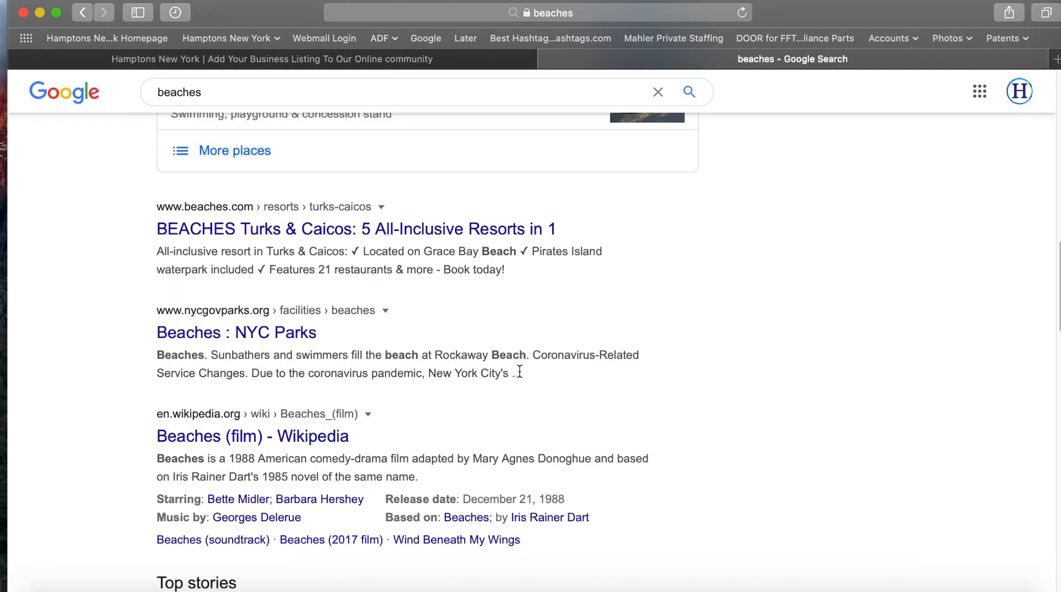
left_click_drag(532, 377, 174, 354)
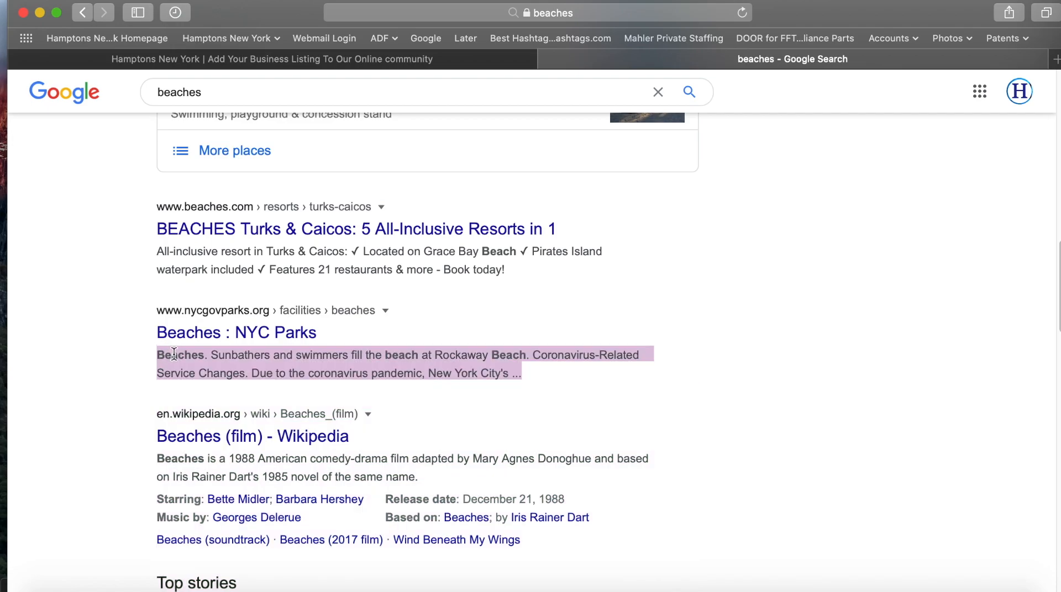
left_click(489, 61)
left_click(340, 324)
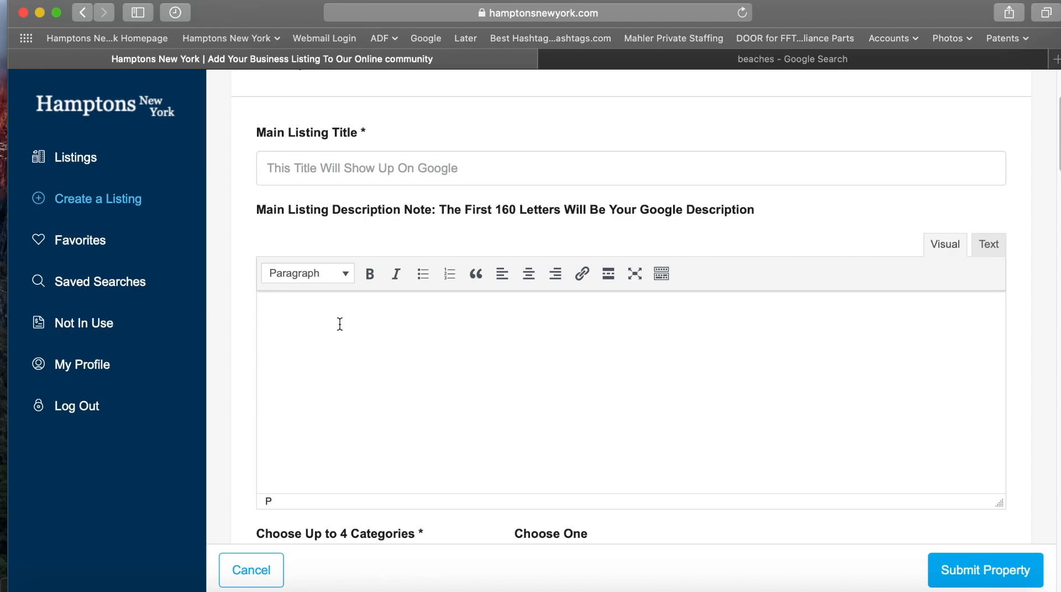
Step: Review the description editor's paragraph and heading styles and the note about the first 160 letters
left_click(347, 277)
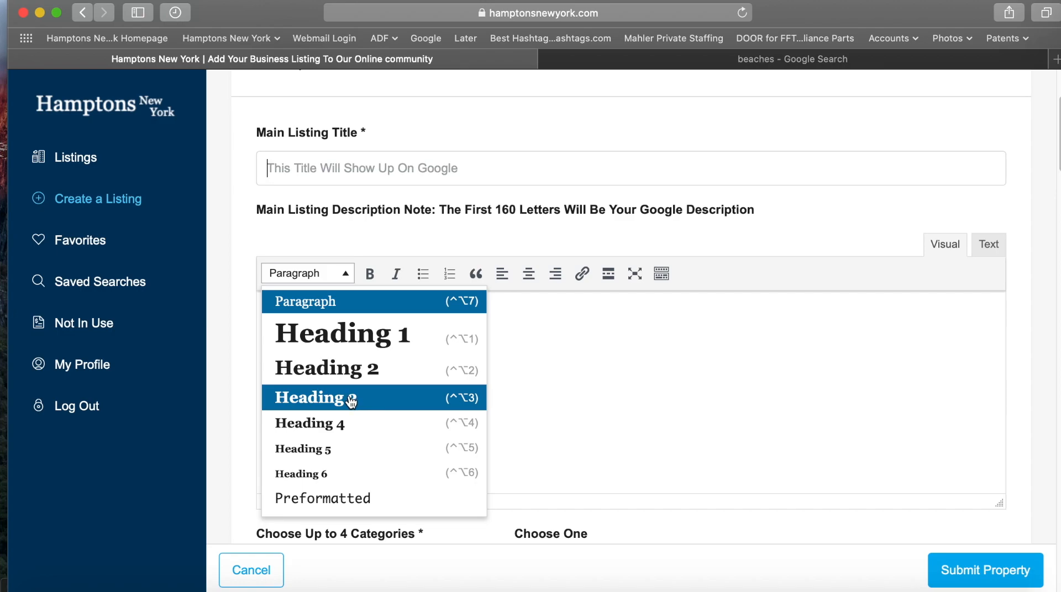
left_click(533, 373)
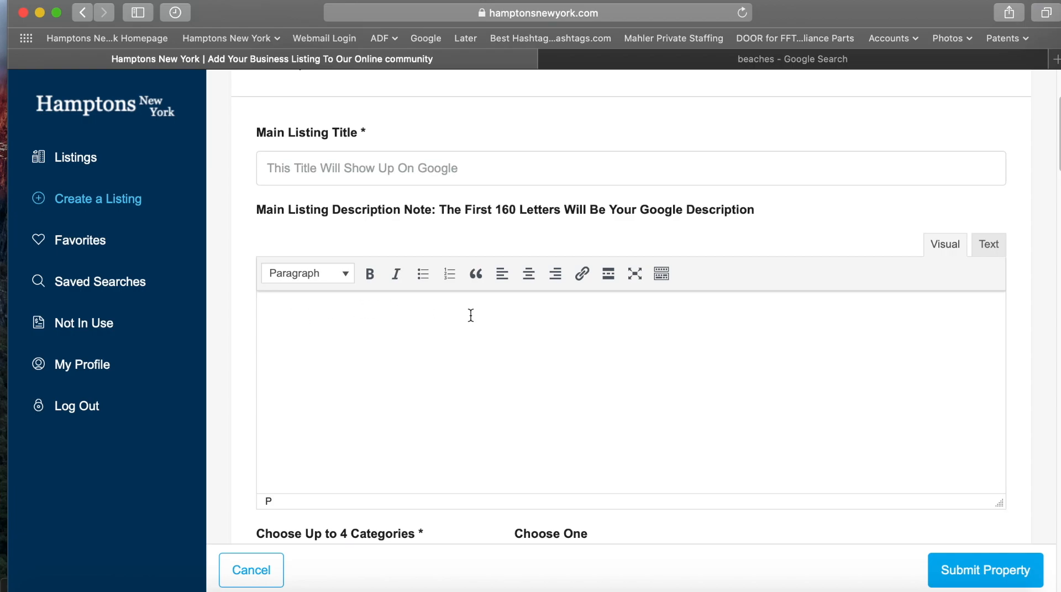
left_click_drag(490, 205, 562, 217)
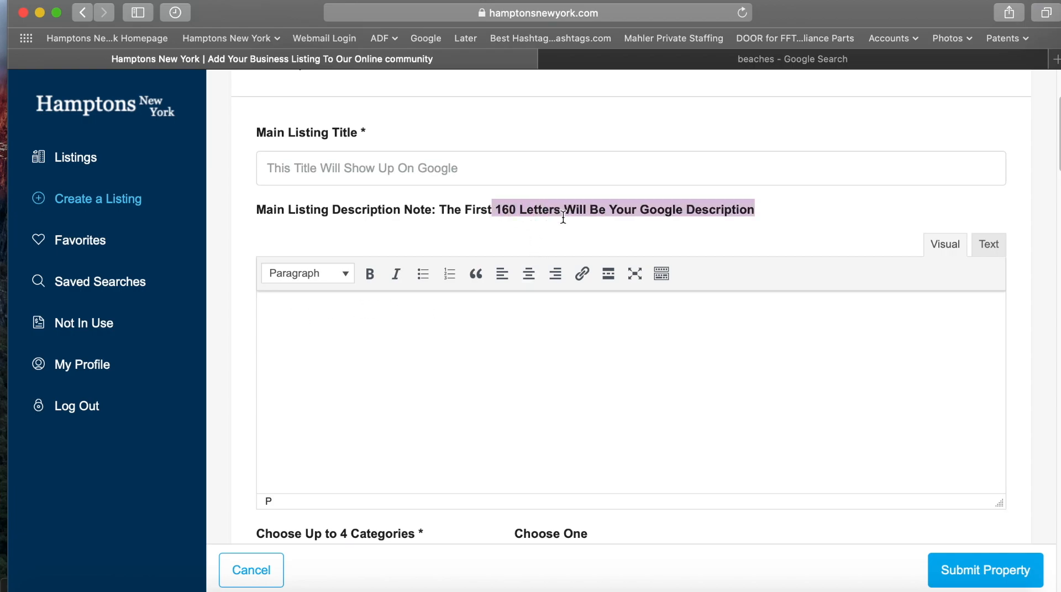
left_click(402, 373)
Step: Choose Bars & Nightlife as the first of the listing's up to four categories
scroll(402, 373, "down", 3)
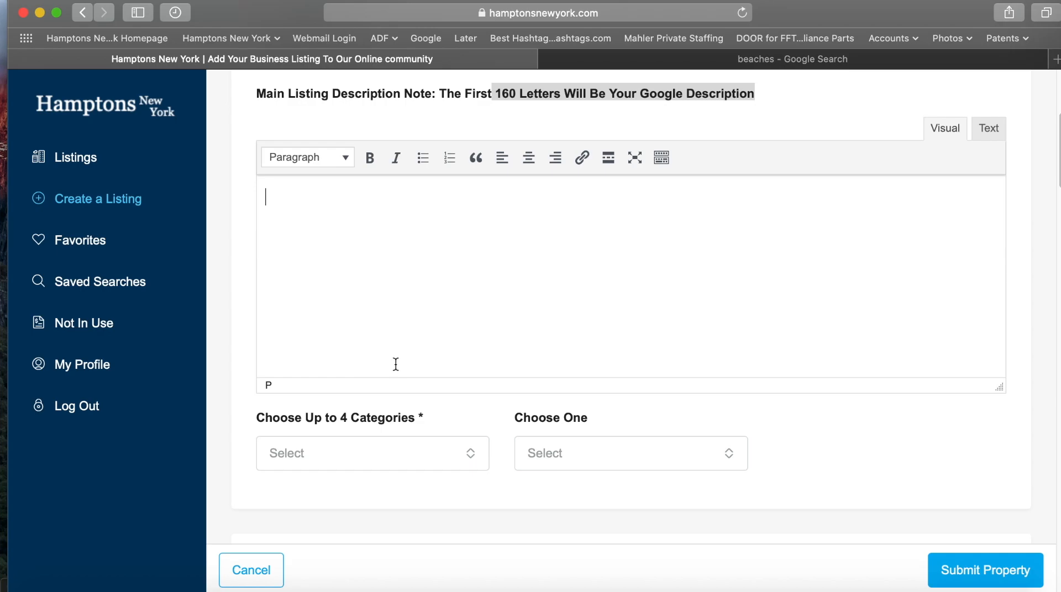
scroll(395, 364, "down", 1)
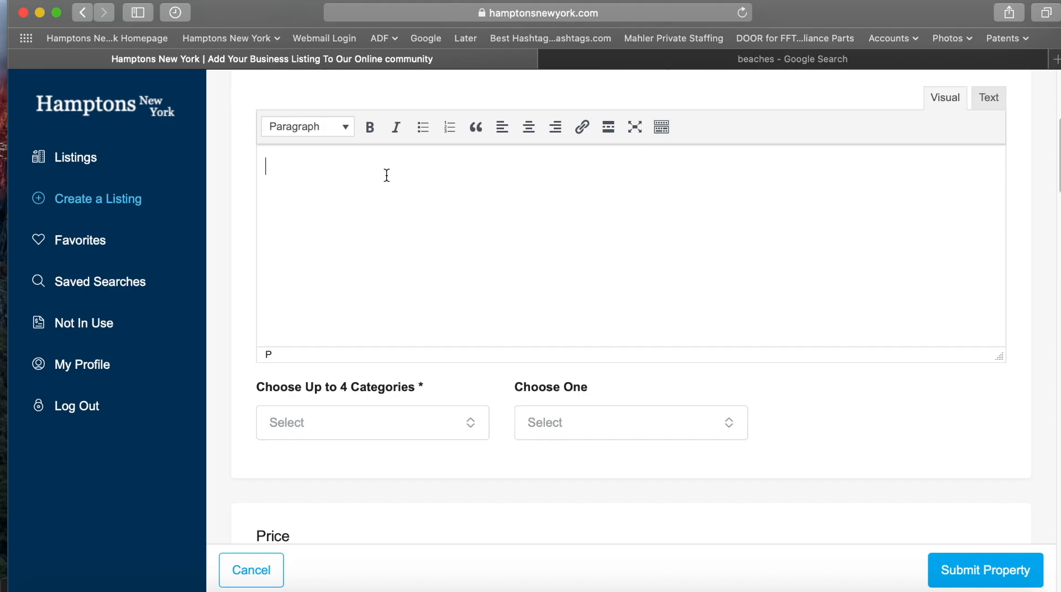
scroll(396, 271, "down", 4)
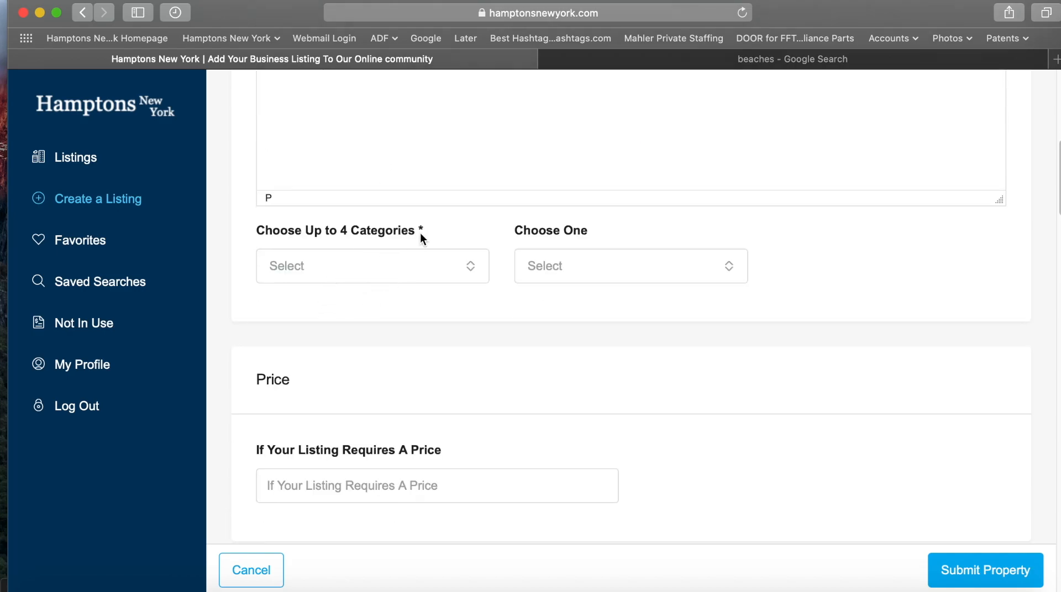
left_click(334, 273)
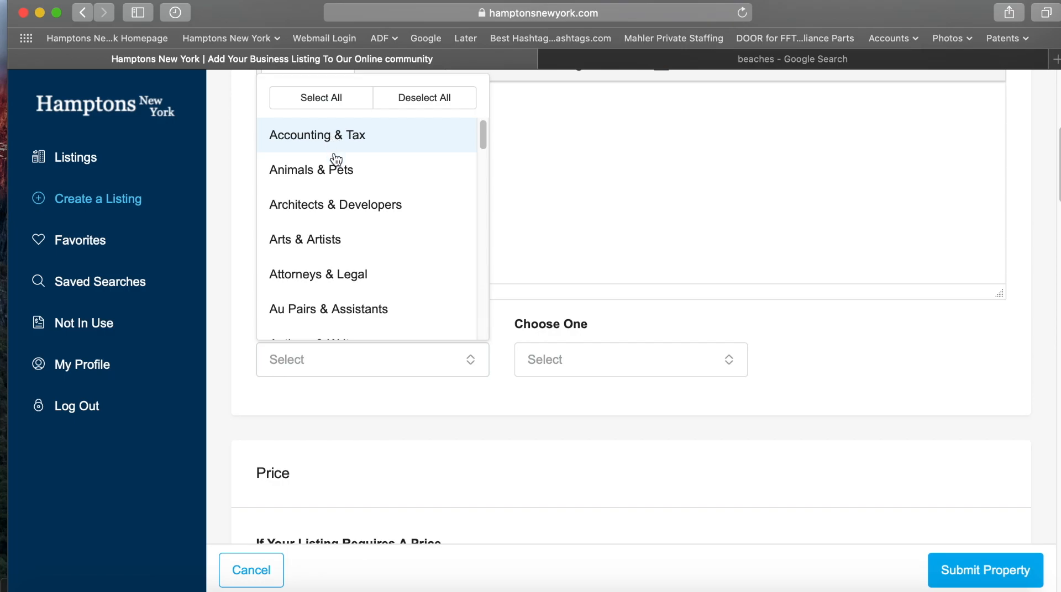
left_click(358, 212)
left_click(358, 212)
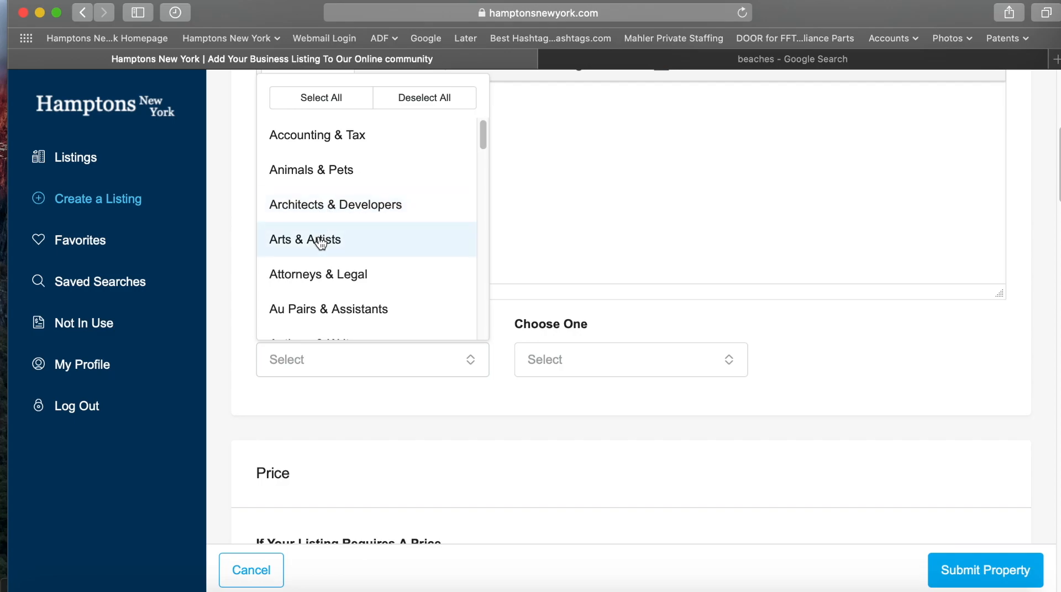
scroll(321, 243, "down", 3)
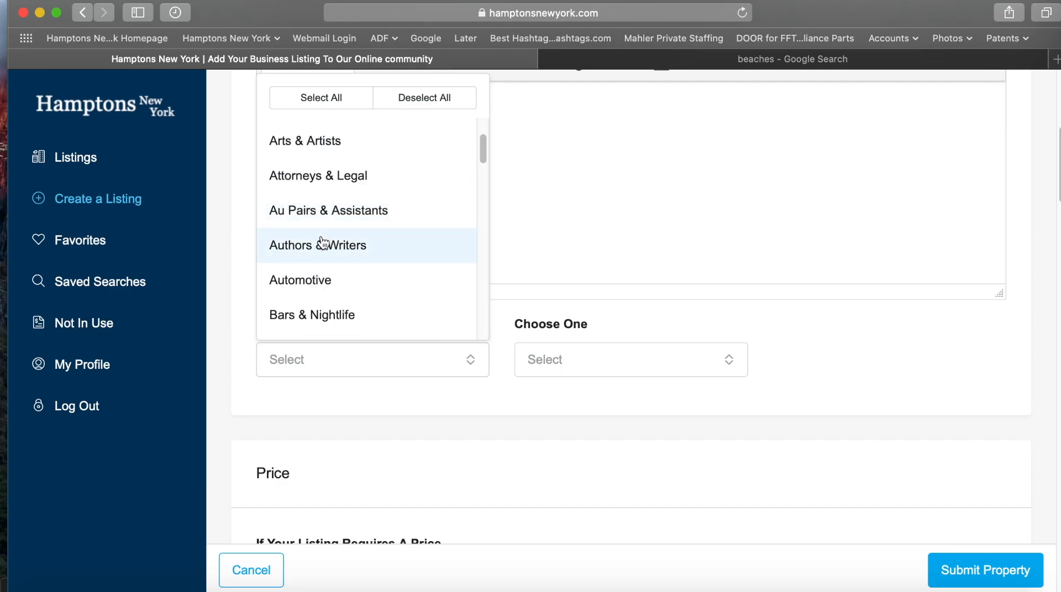
scroll(323, 244, "down", 1)
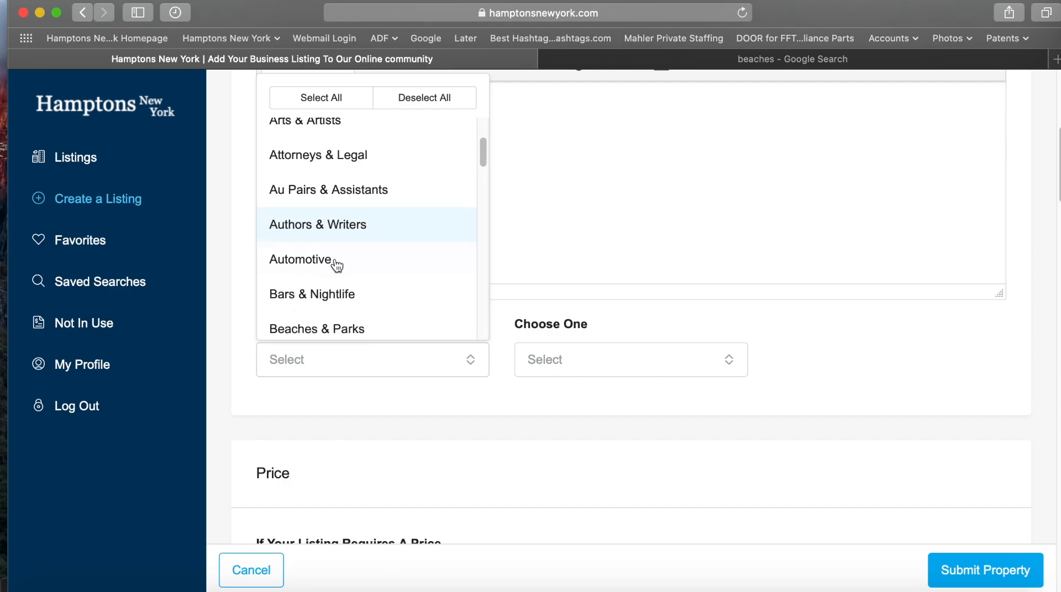
left_click(342, 295)
Step: Add Coffee & Cafe's to the listing's categories
scroll(403, 248, "down", 2)
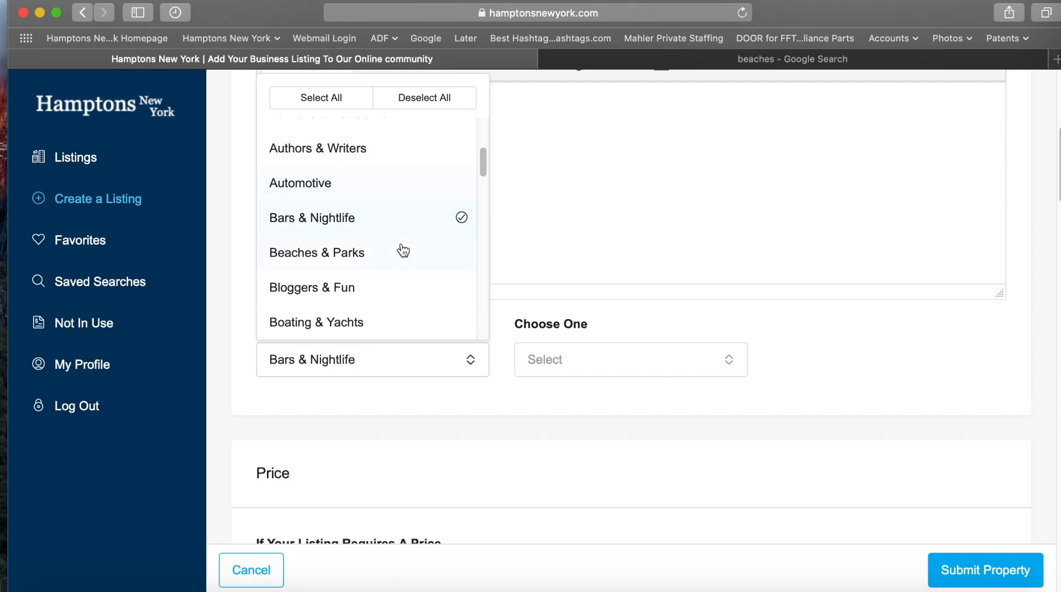
scroll(405, 250, "down", 4)
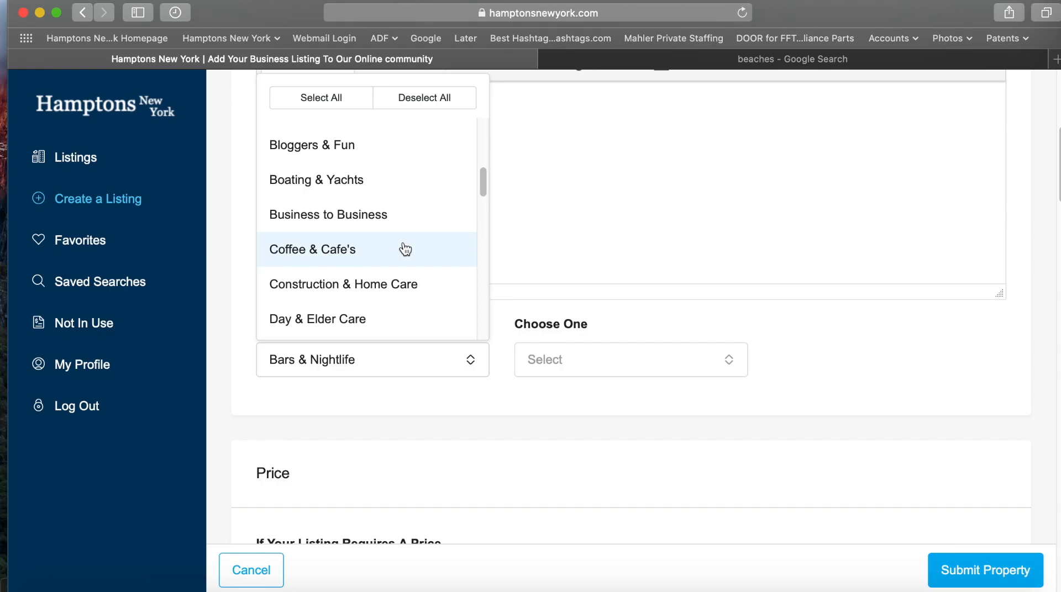
left_click(354, 253)
Step: Add Restaurants as the third listing category
scroll(387, 251, "down", 1)
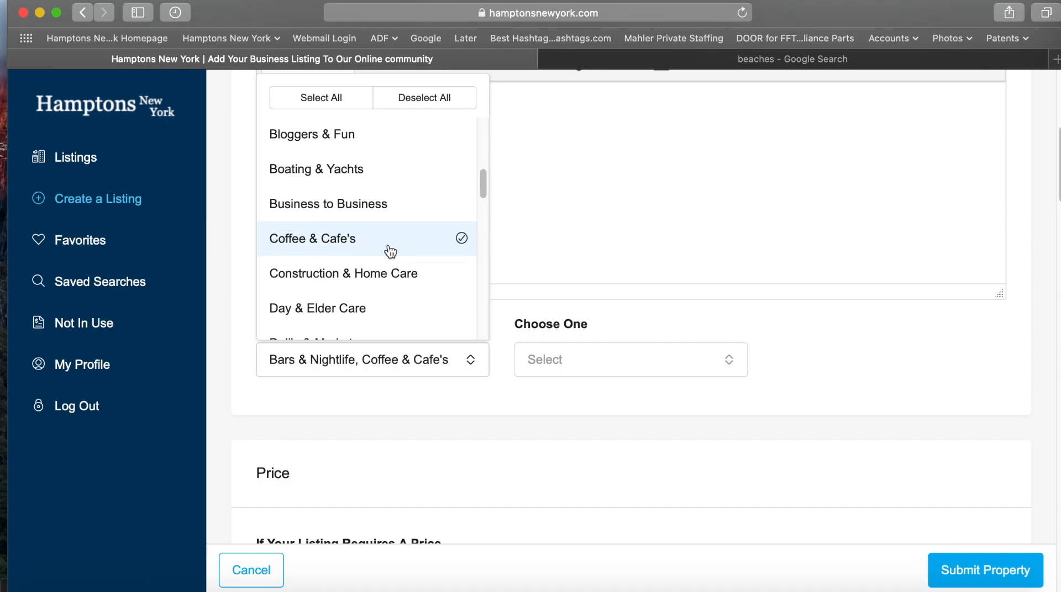
scroll(390, 250, "down", 6)
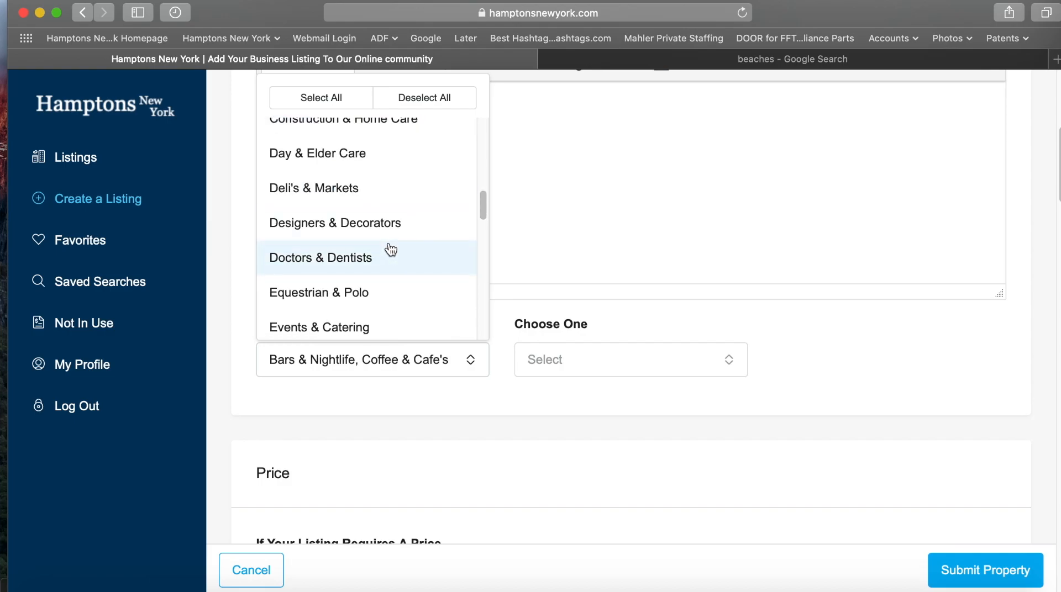
scroll(393, 246, "down", 6)
scroll(392, 245, "down", 4)
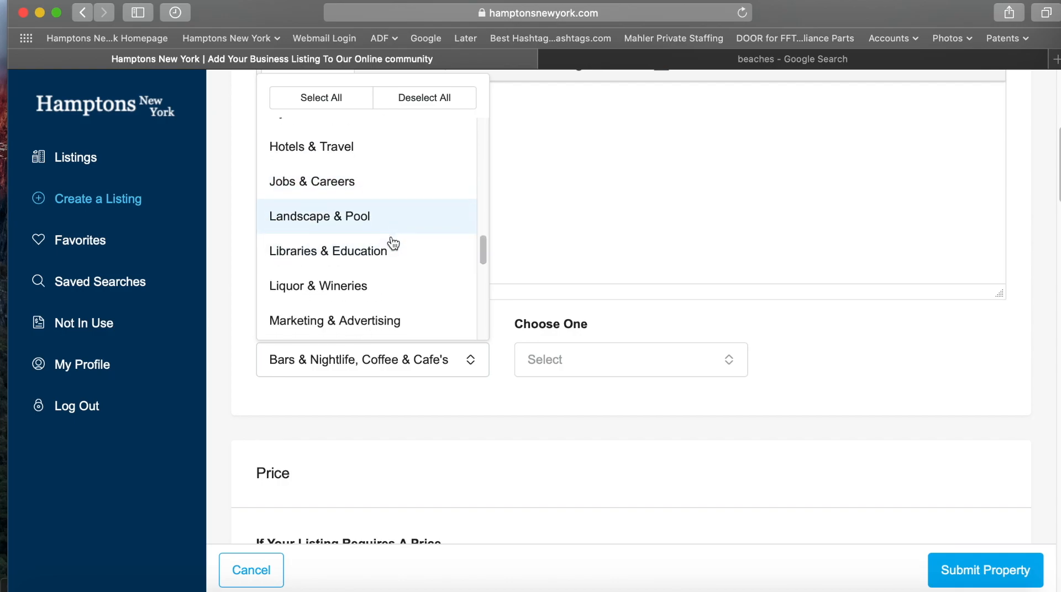
scroll(393, 242, "down", 3)
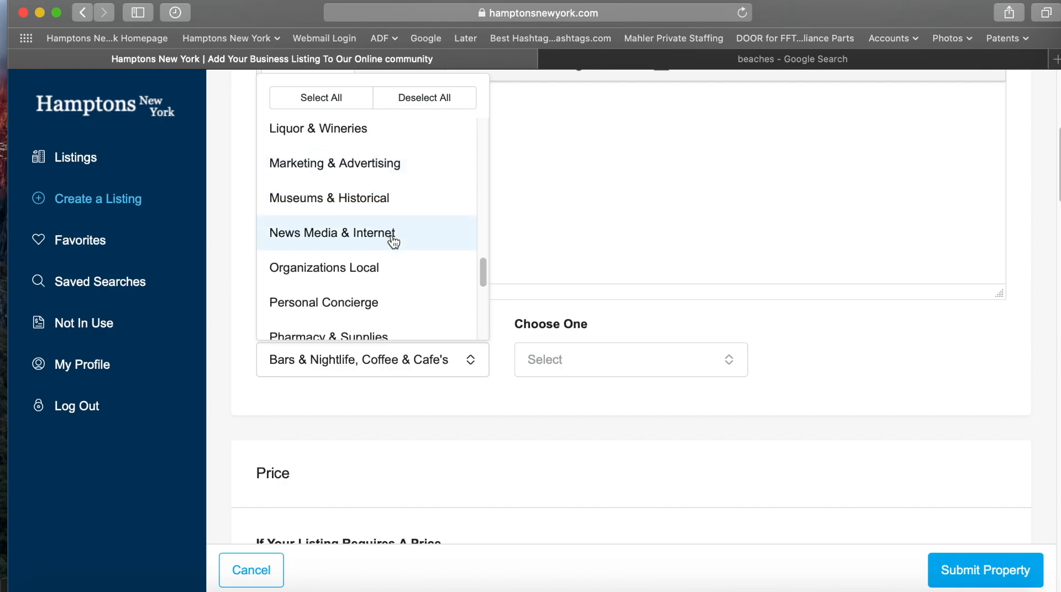
scroll(393, 242, "down", 3)
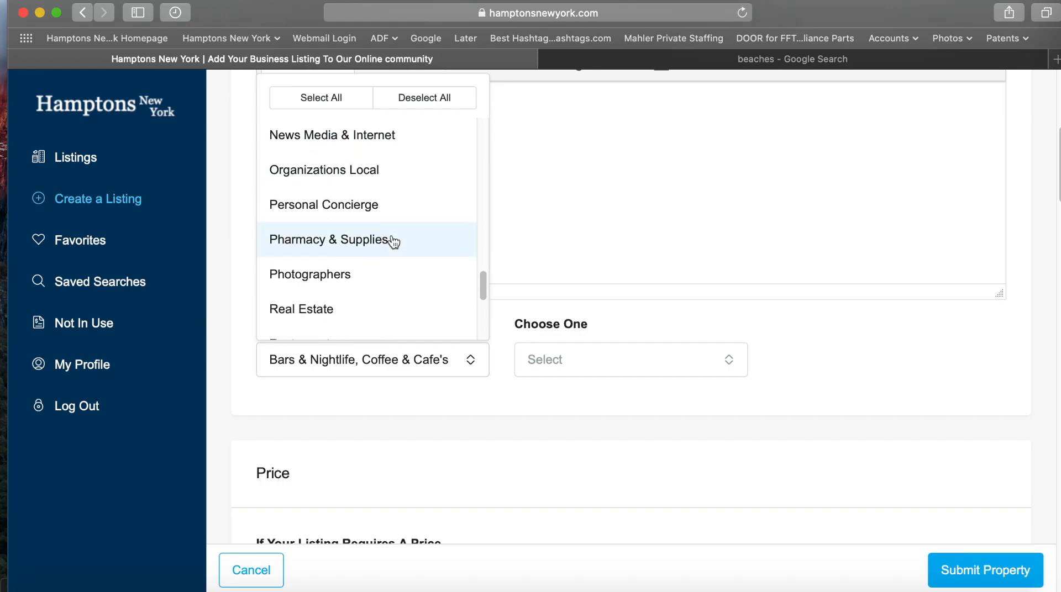
left_click(362, 310)
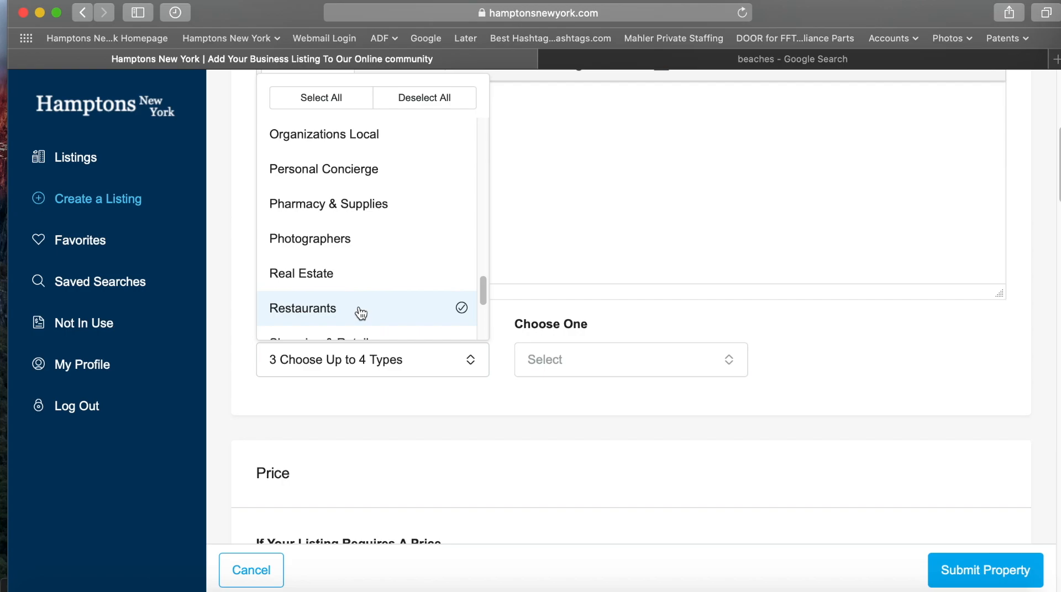
scroll(395, 224, "up", 2)
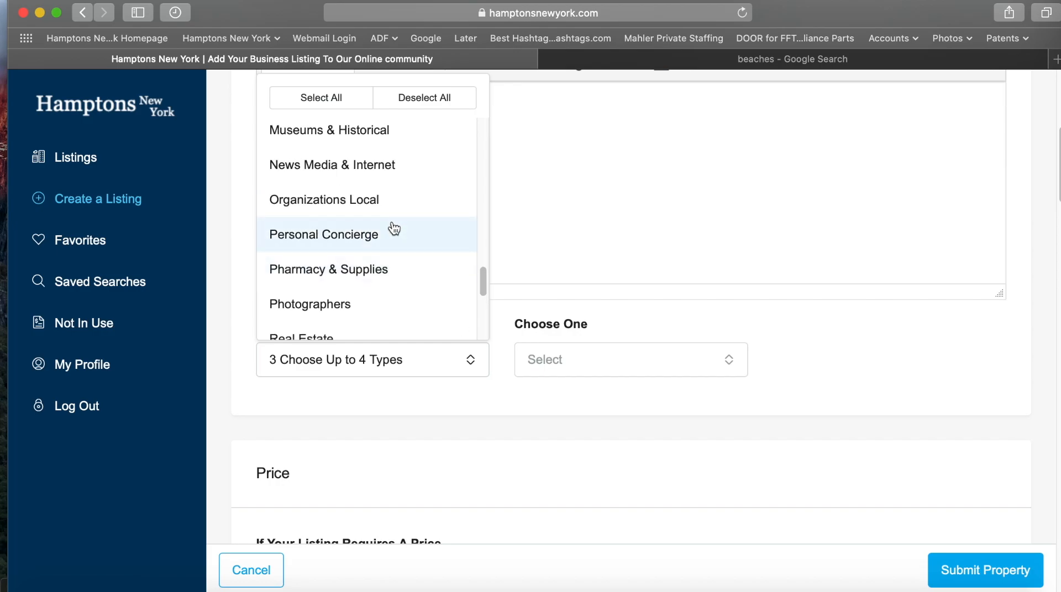
Step: Look through the remaining listing categories and finish the category selection
scroll(402, 258, "up", 1)
scroll(401, 256, "up", 2)
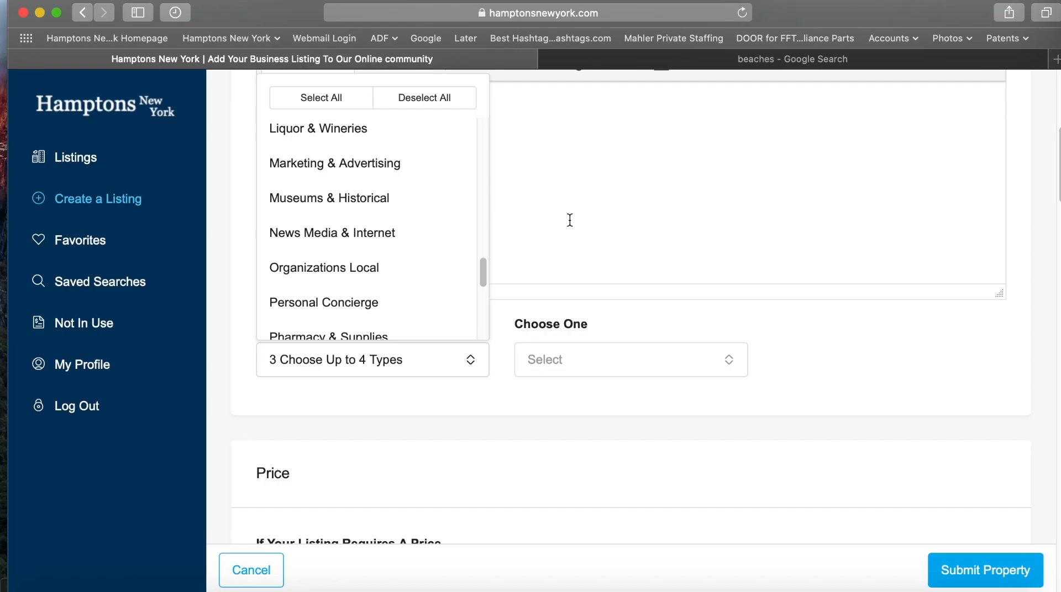
scroll(569, 220, "up", 3)
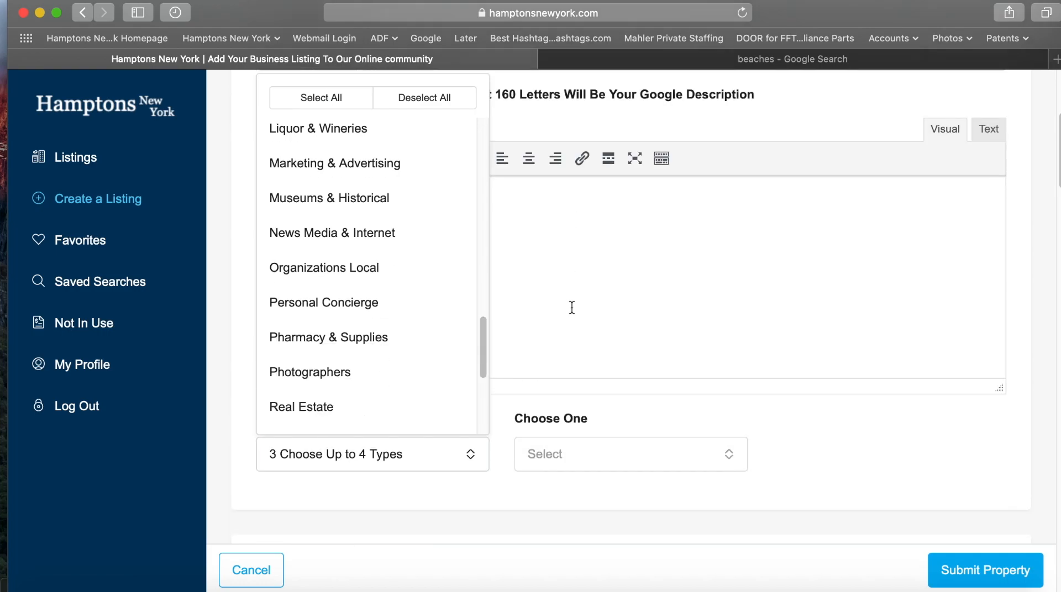
left_click(460, 456)
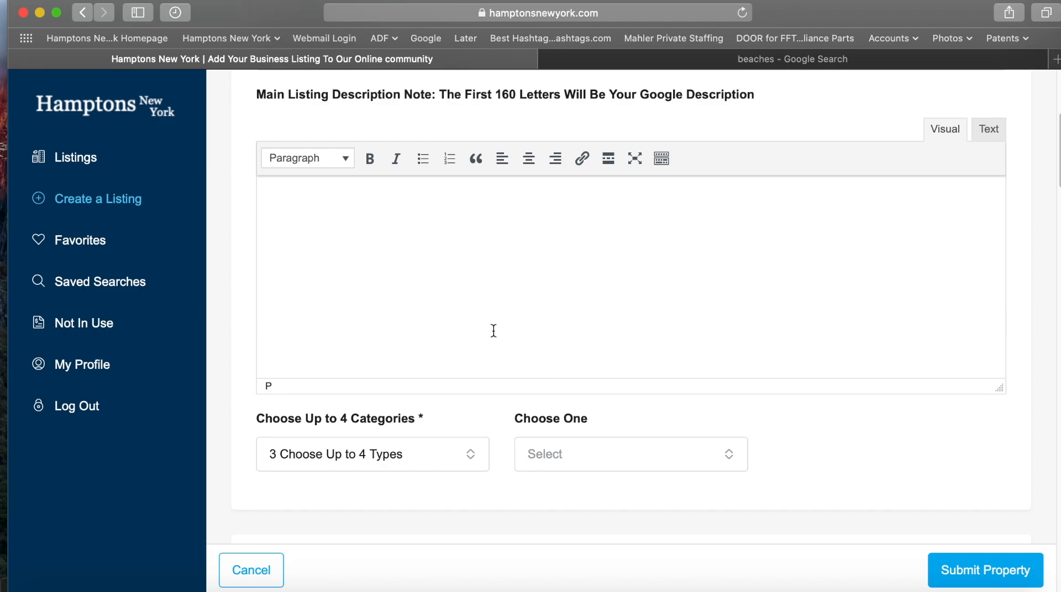
Step: Compare the form's title and description fields with the NYC Parks snippet in the Google results for beaches
scroll(494, 330, "up", 5)
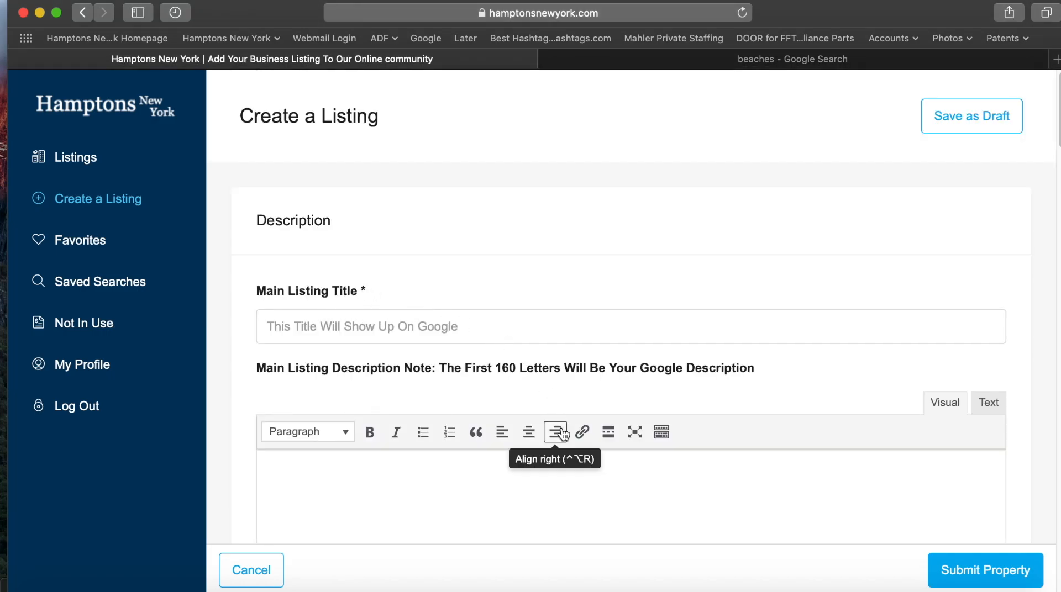
scroll(570, 421, "down", 3)
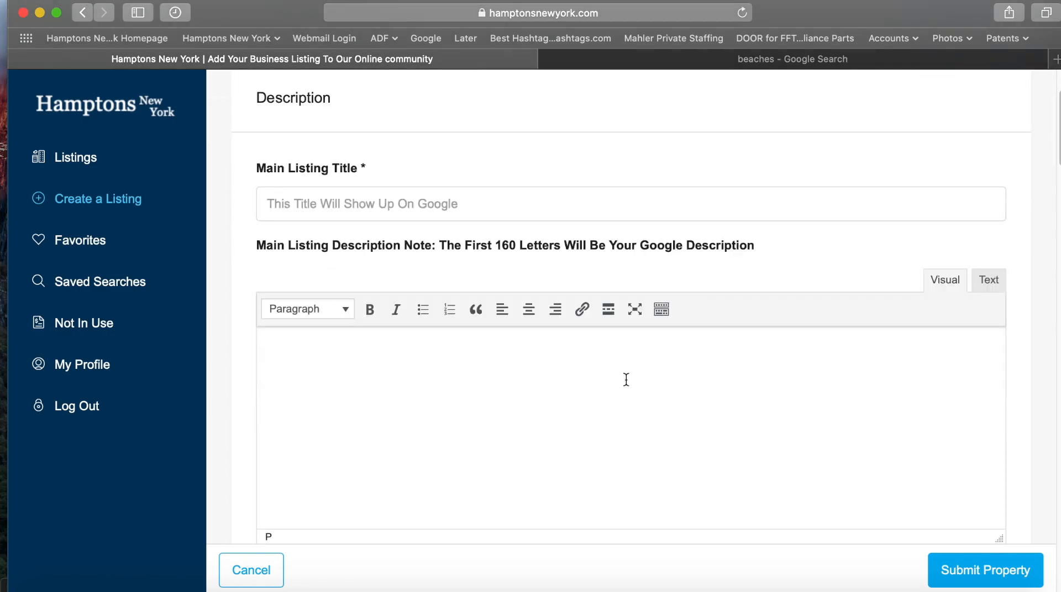
left_click(734, 61)
left_click(359, 334)
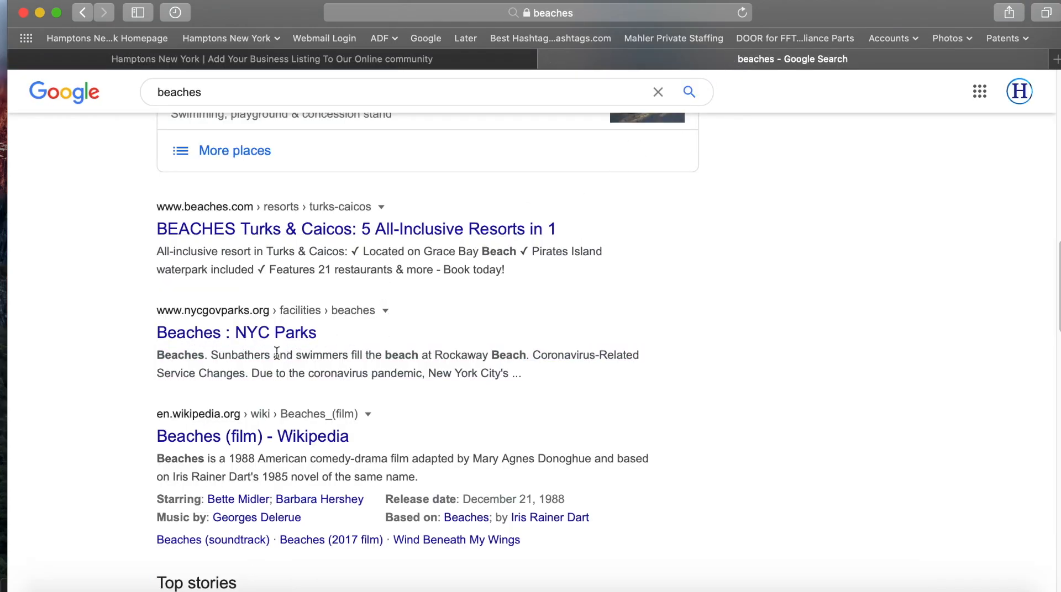
left_click_drag(525, 373, 205, 355)
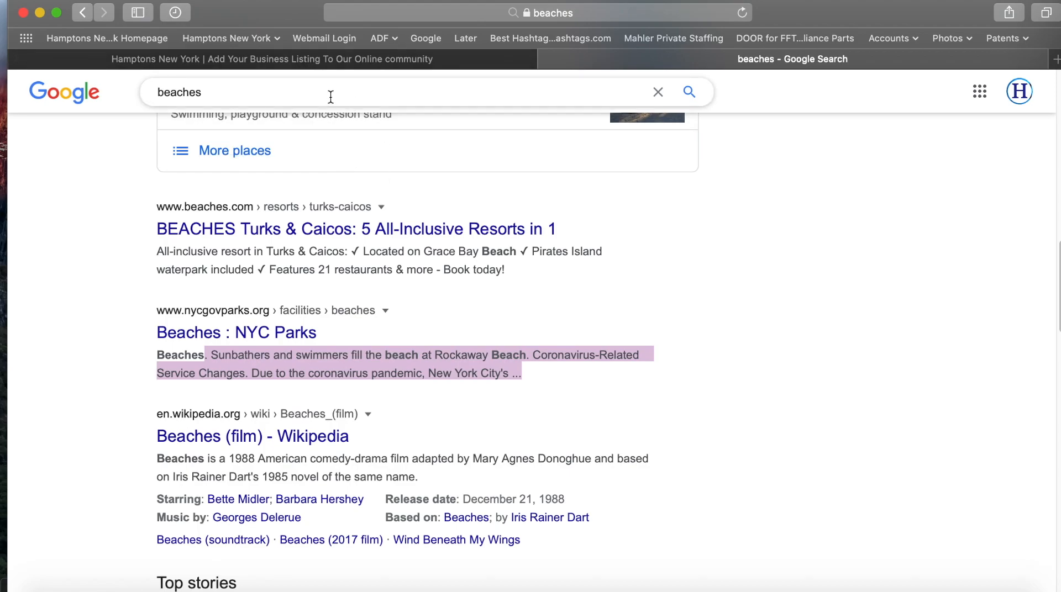
left_click(314, 61)
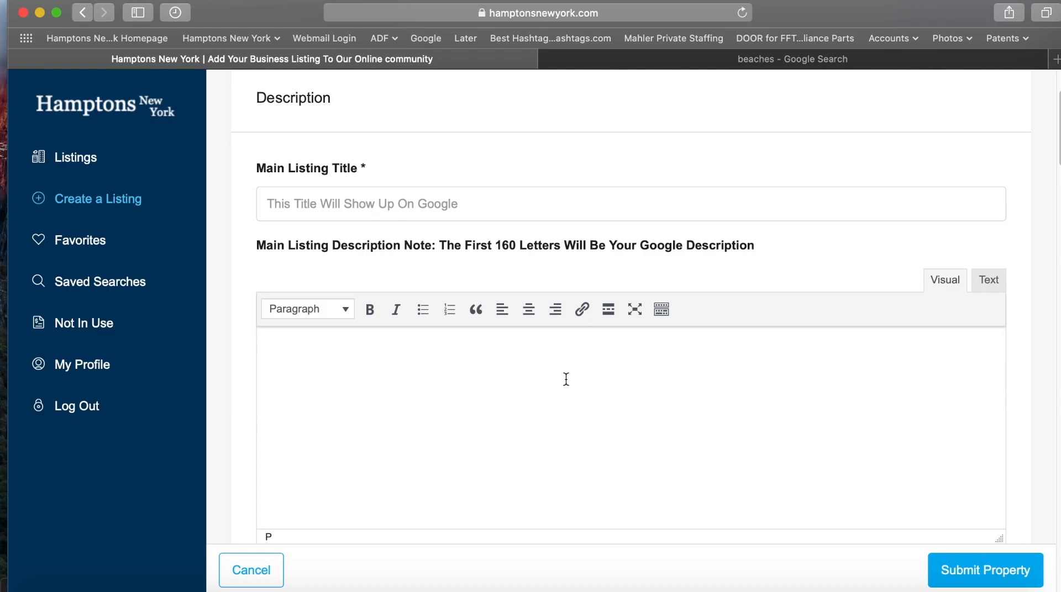
Step: Choose BUSINESSES under Choose One for the listing
scroll(567, 374, "down", 5)
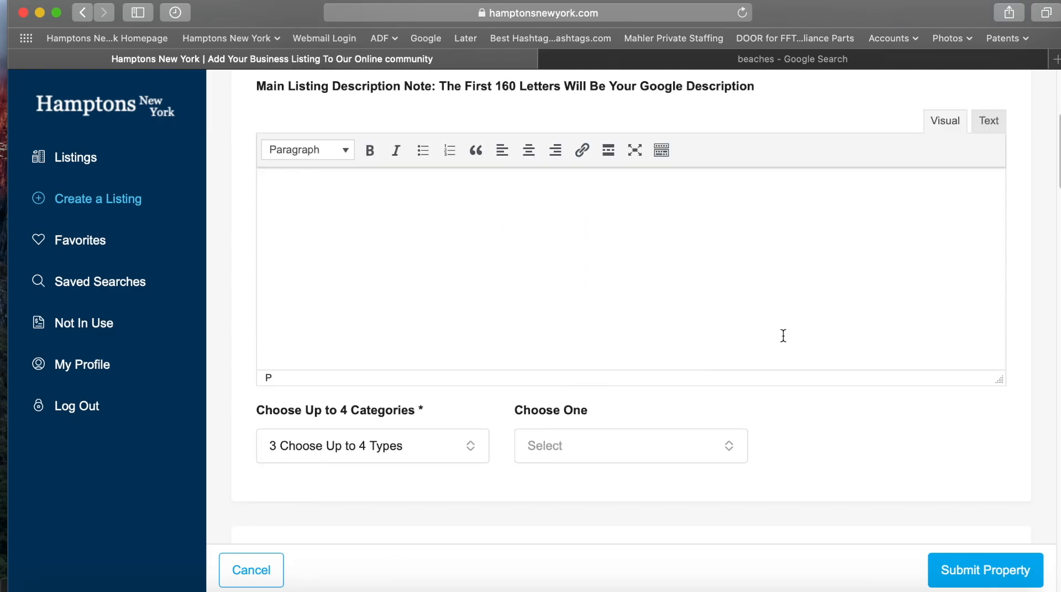
scroll(879, 339, "down", 4)
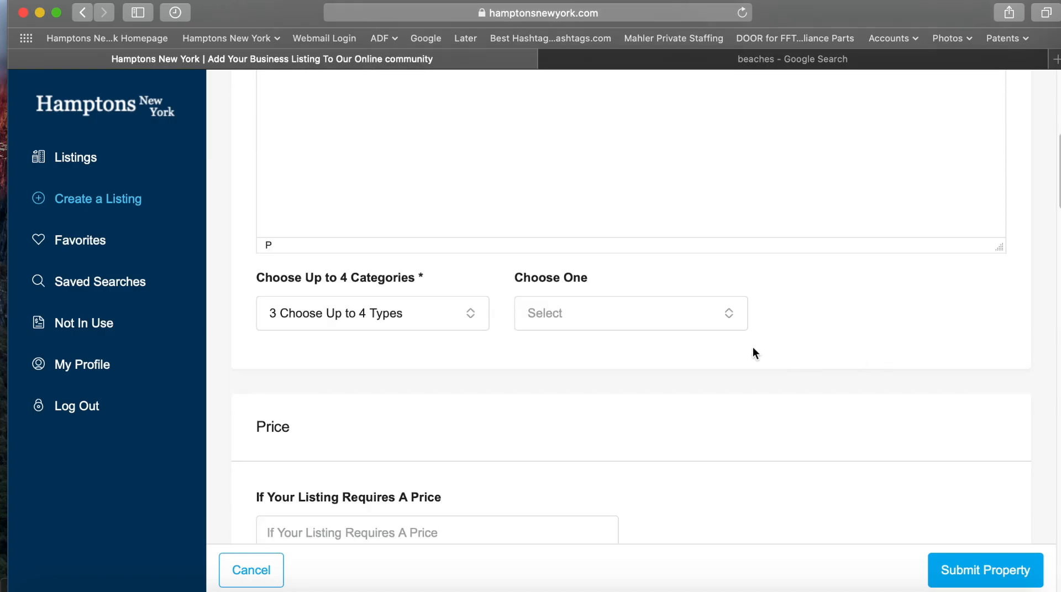
left_click(598, 312)
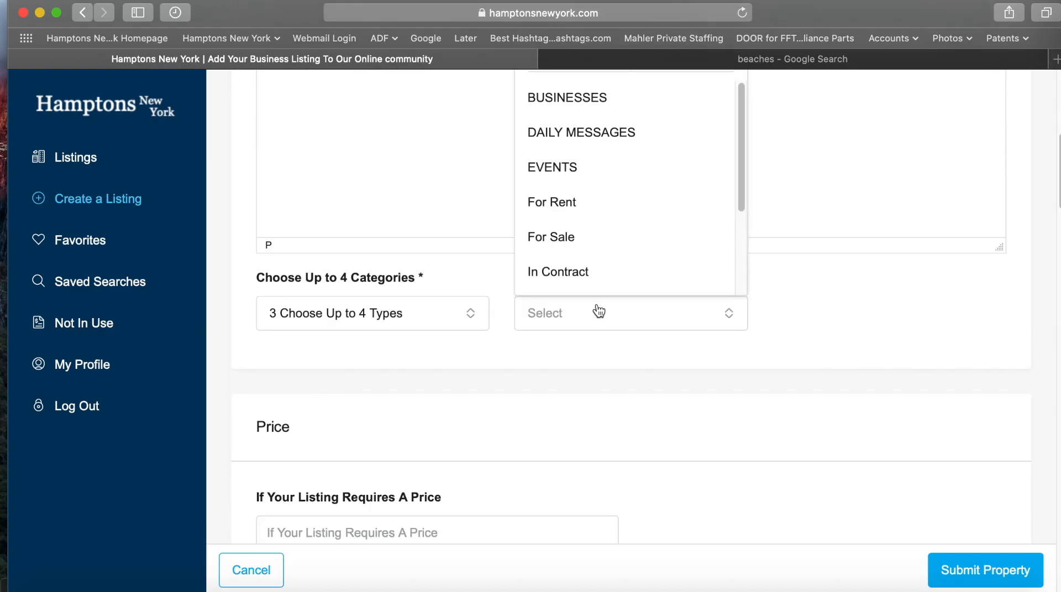
scroll(819, 356, "up", 3)
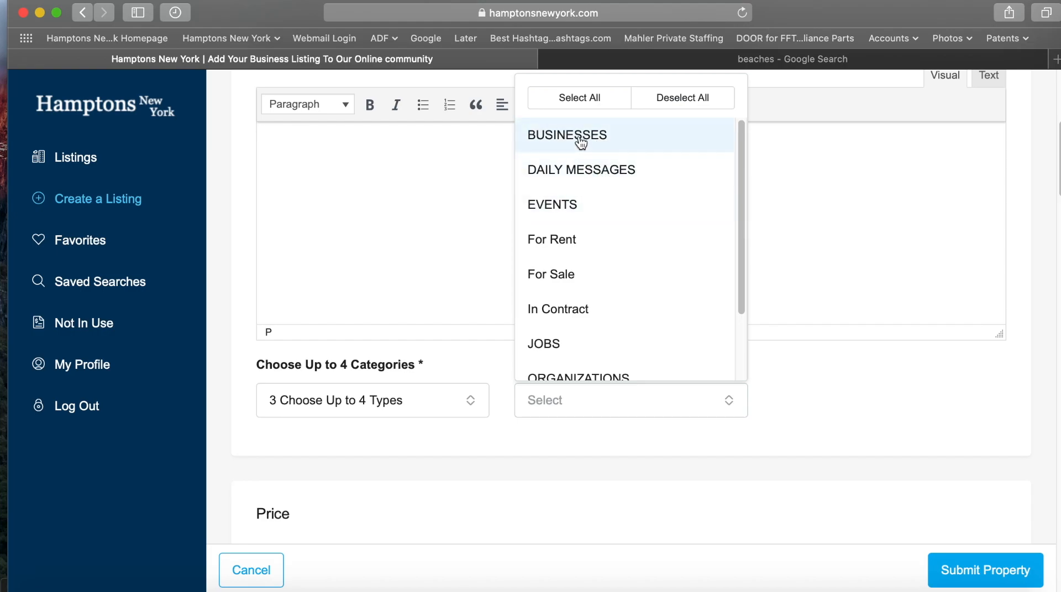
left_click(581, 142)
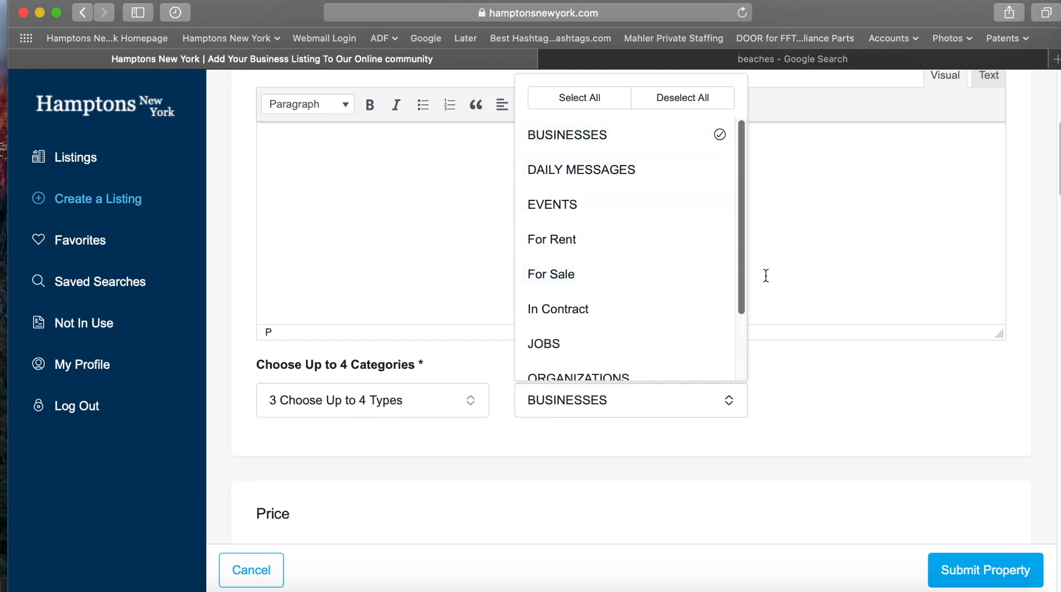
Step: Deselect BUSINESSES, try EVENTS as the Choose One option, and clear that selection again
scroll(762, 275, "up", 2)
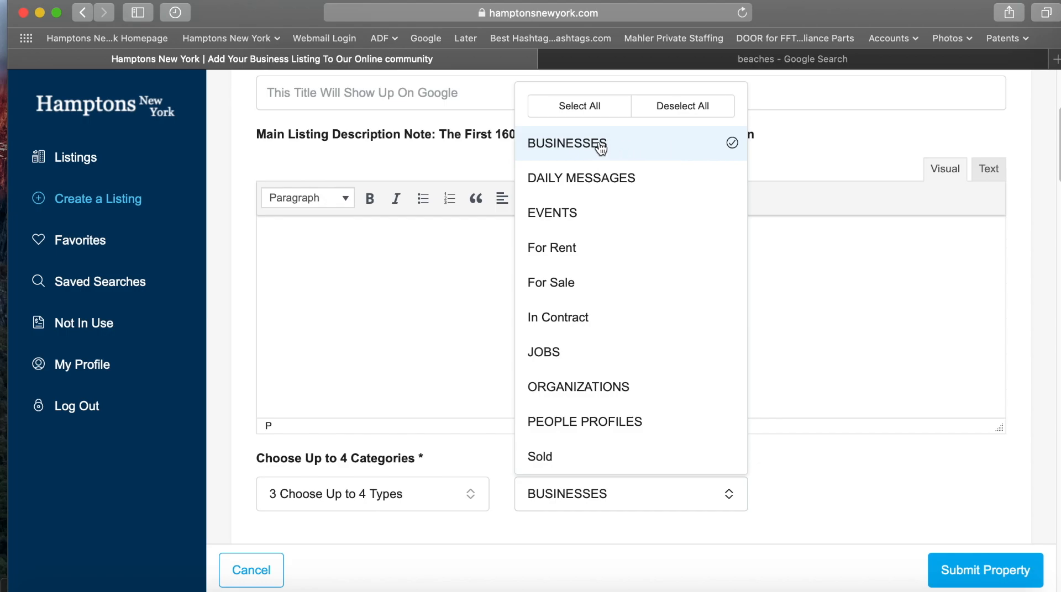
left_click(601, 147)
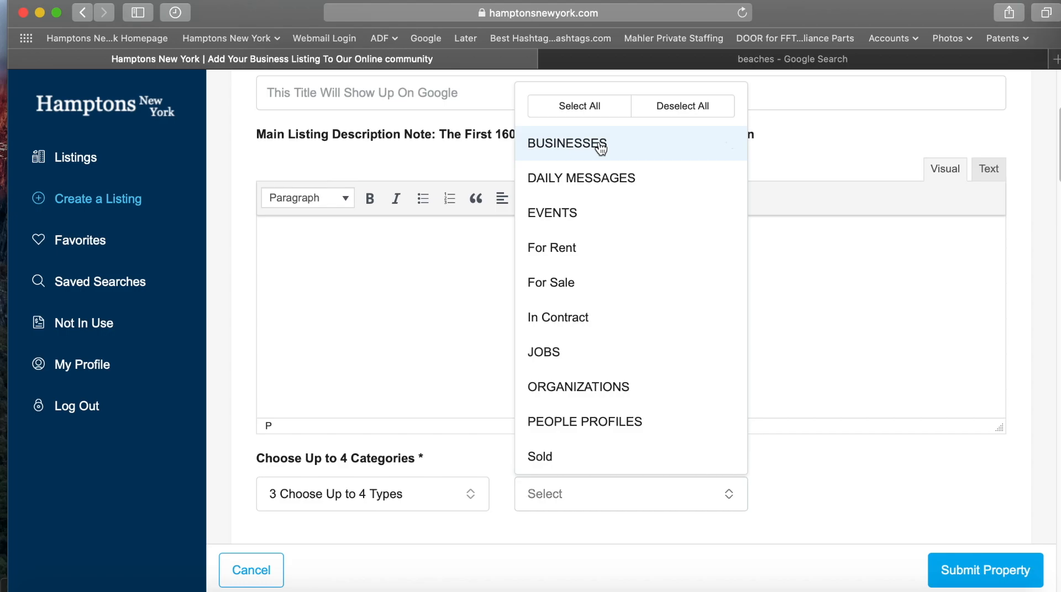
left_click(586, 218)
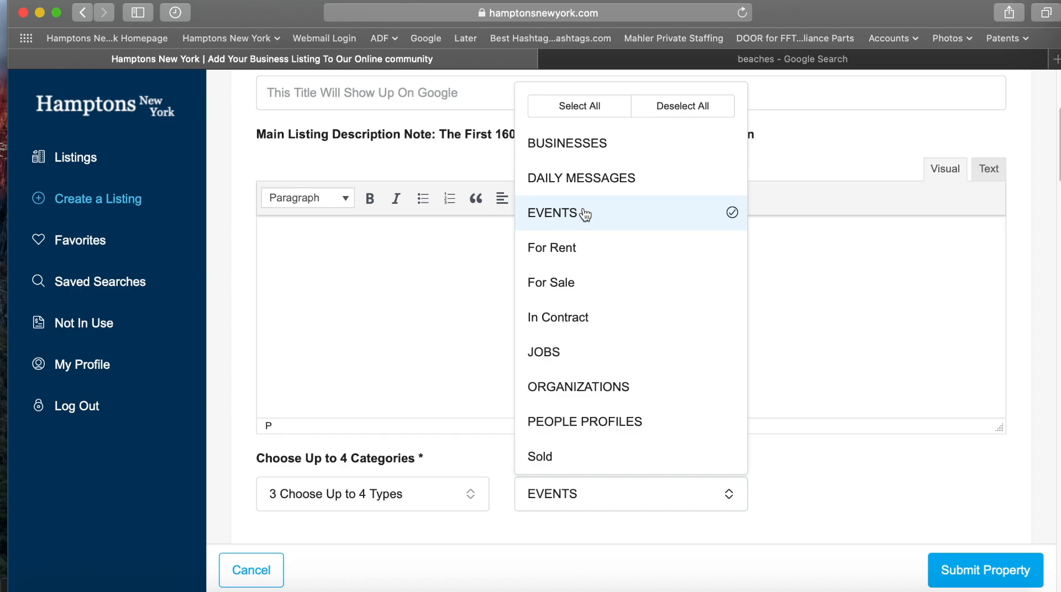
left_click(584, 213)
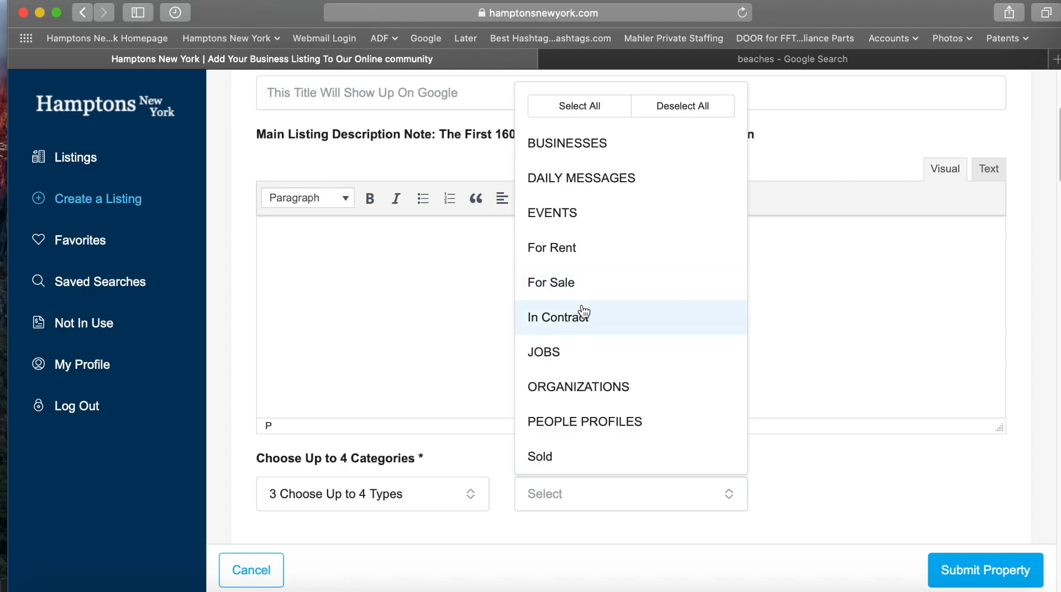
Step: Set the Choose One option back to BUSINESSES, keeping the chosen categories
scroll(585, 315, "down", 2)
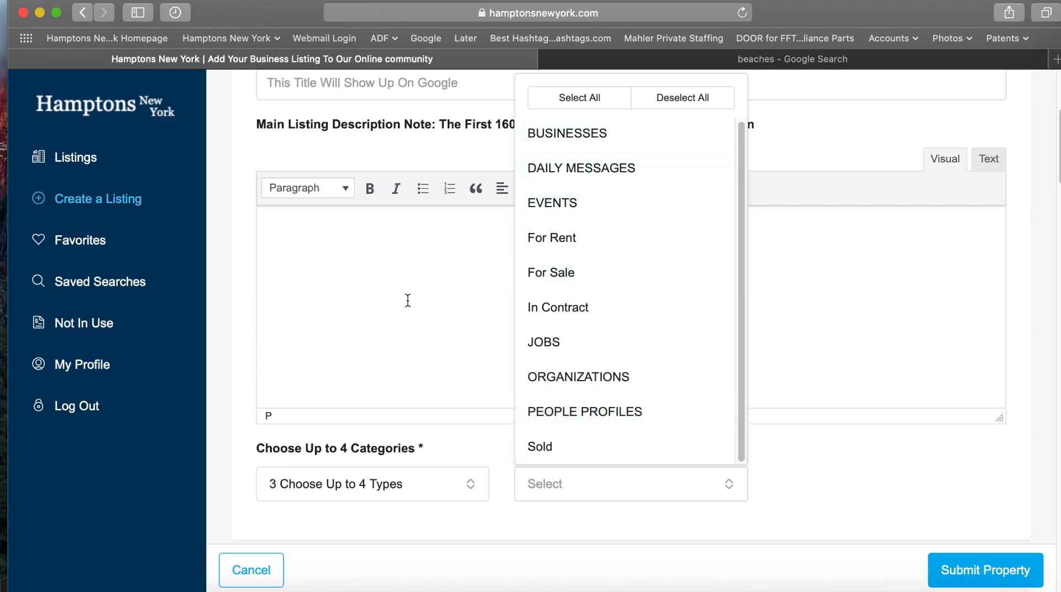
left_click(345, 485)
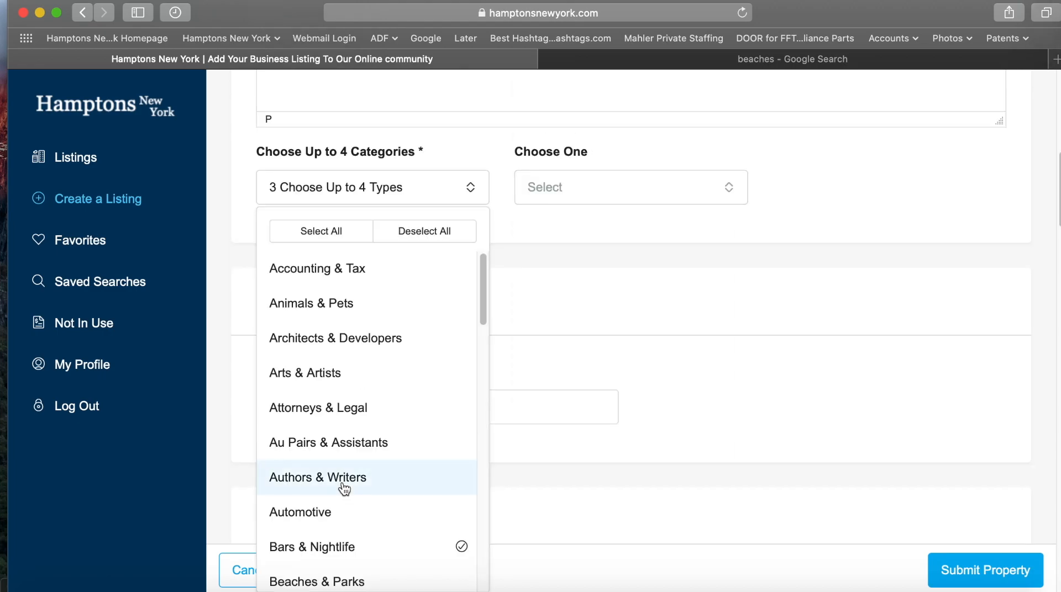
left_click(588, 189)
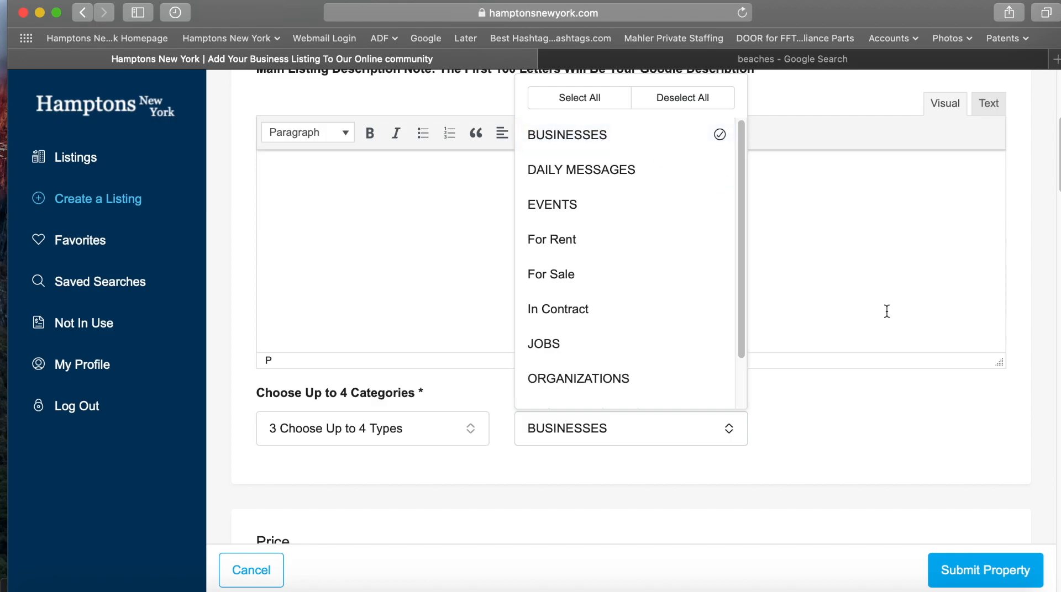
left_click(600, 430)
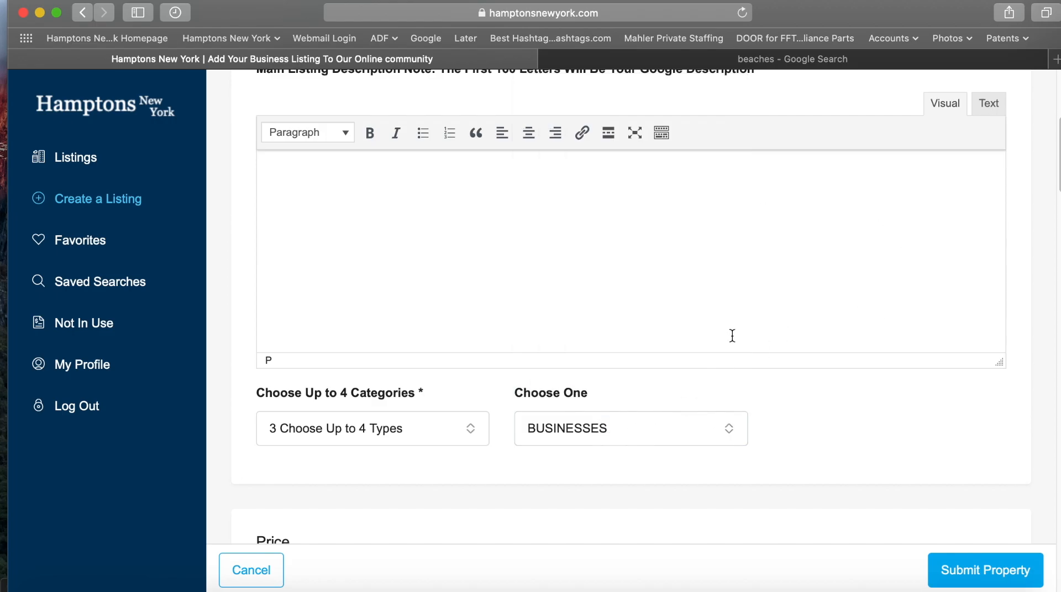
Step: Try adding JOBS alongside BUSINESSES under Choose One, and remove JOBS again
scroll(735, 321, "down", 5)
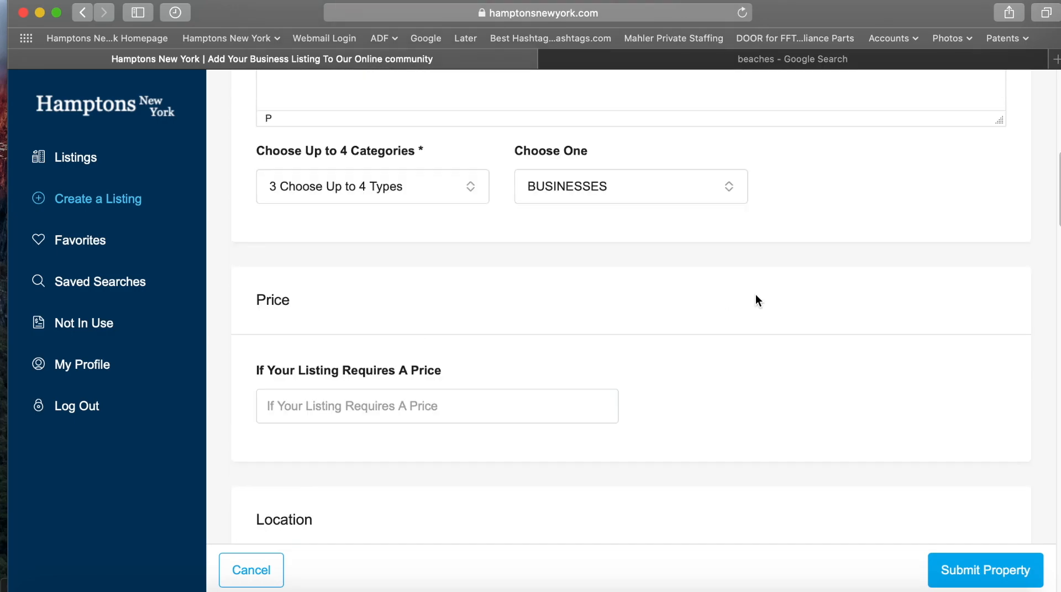
left_click(664, 187)
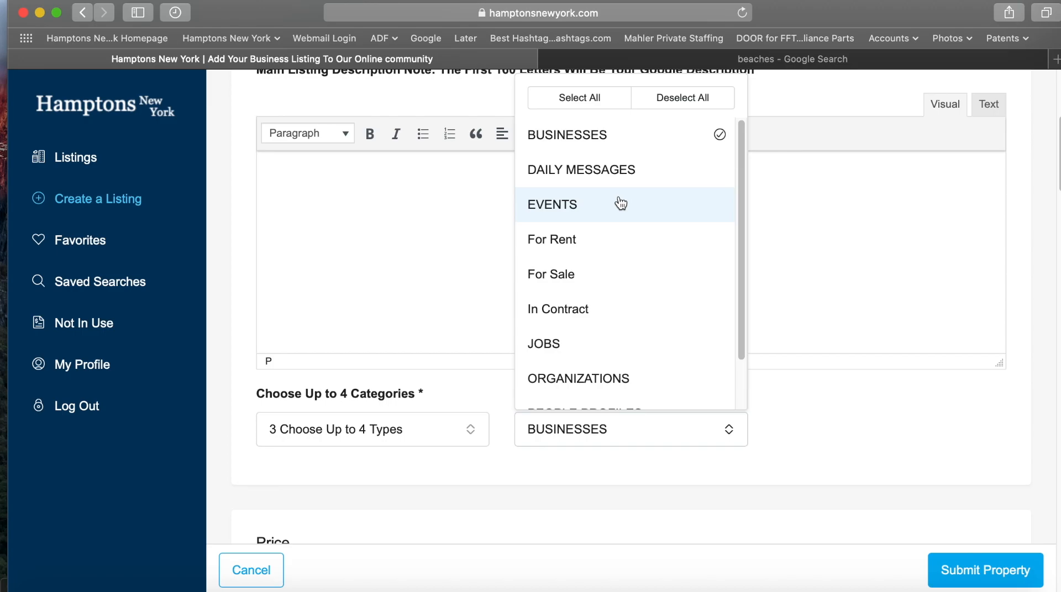
left_click(566, 351)
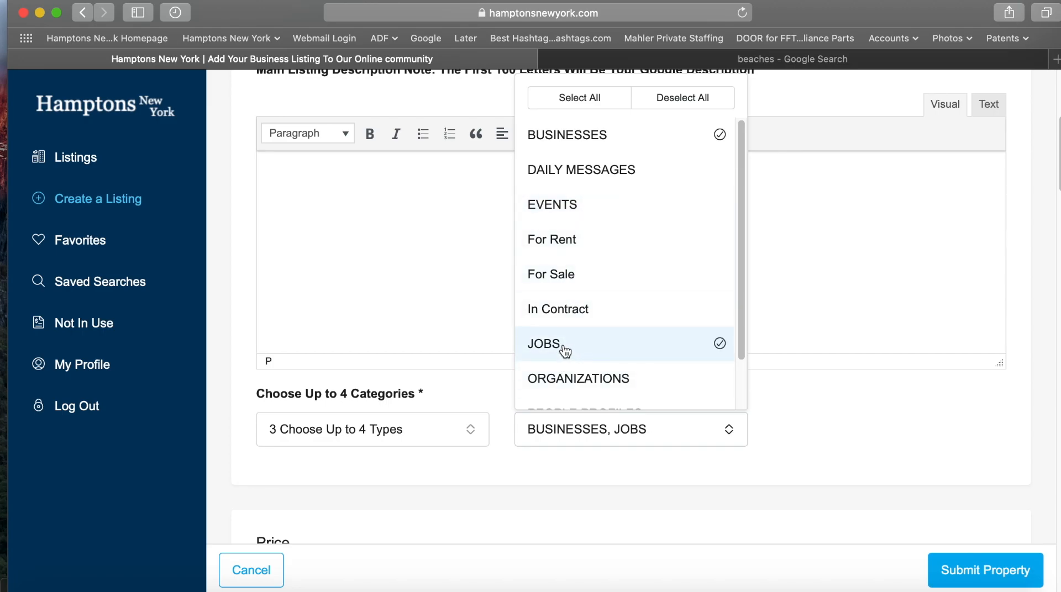
left_click(563, 349)
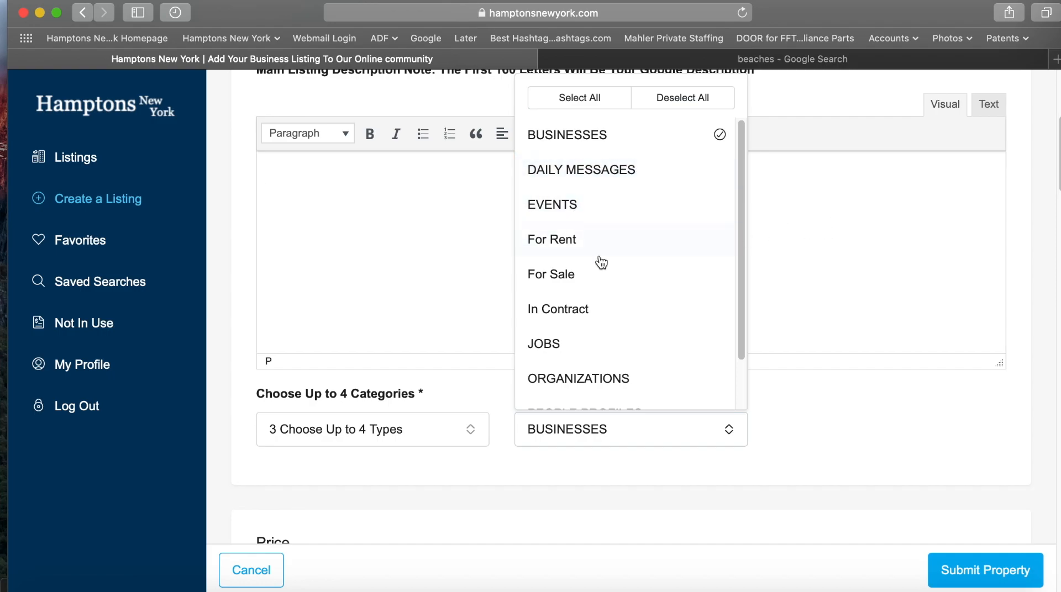
scroll(418, 357, "down", 2)
scroll(442, 384, "down", 8)
left_click(459, 273)
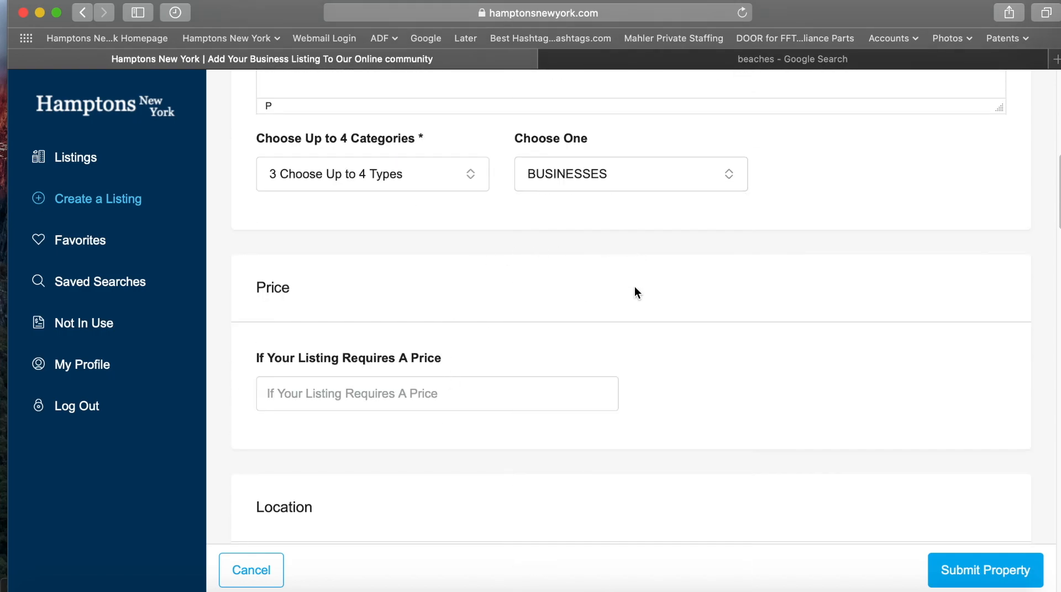
Step: Review the Price section's field for listings that require a price
scroll(632, 285, "down", 4)
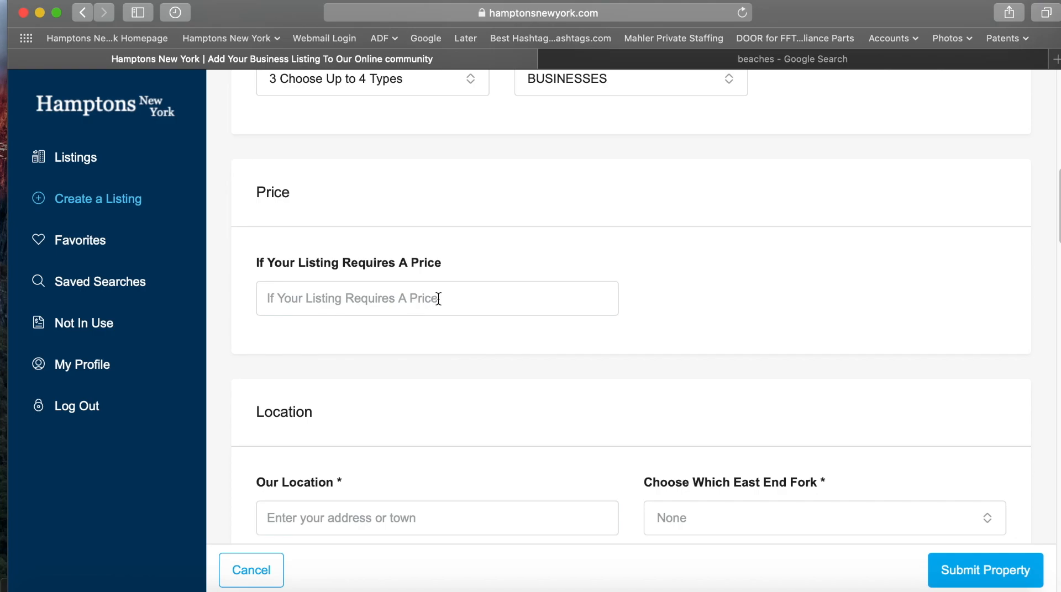
left_click(438, 299)
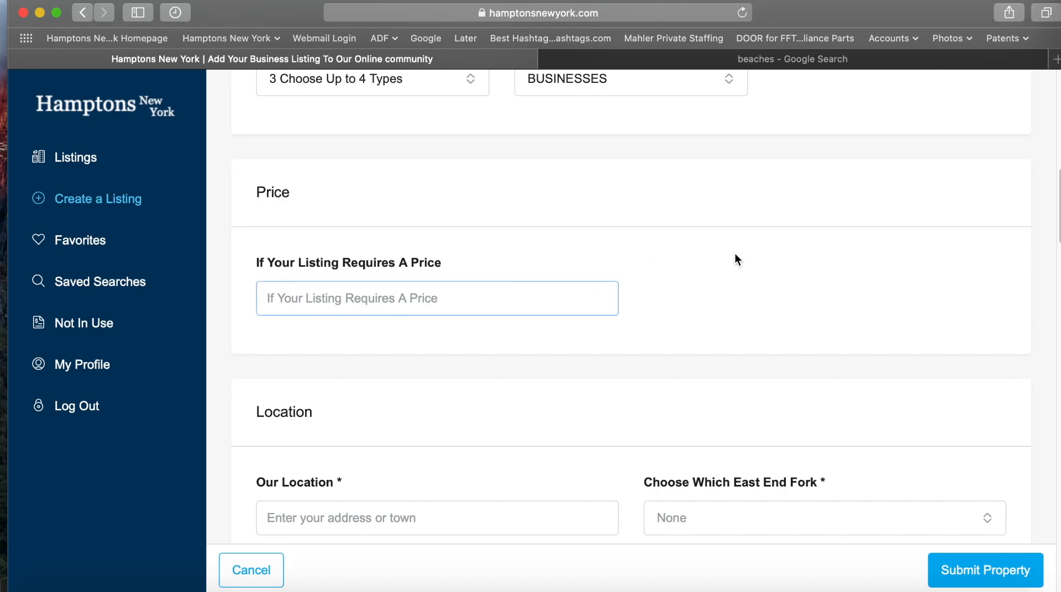
scroll(730, 251, "down", 1)
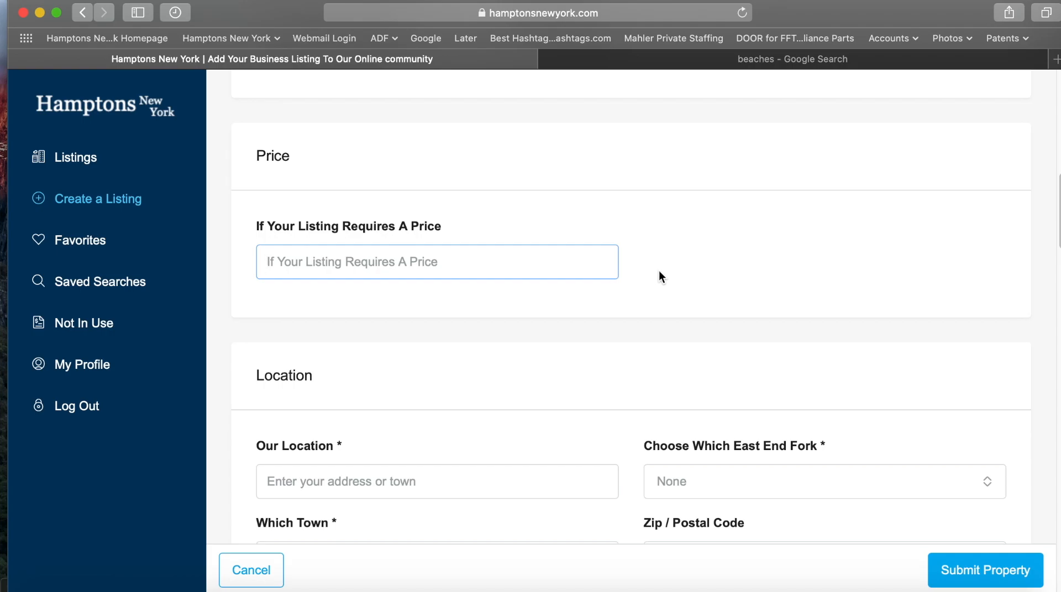
scroll(659, 270, "down", 1)
scroll(655, 267, "down", 1)
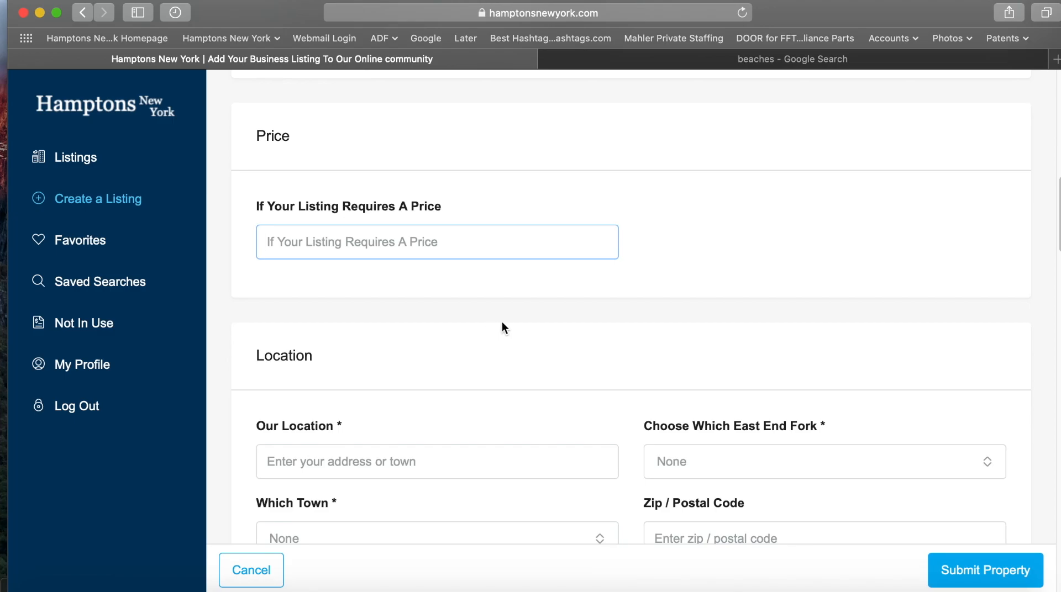
Step: Set the listing's East End fork to South Fork in the Location section
scroll(502, 321, "down", 5)
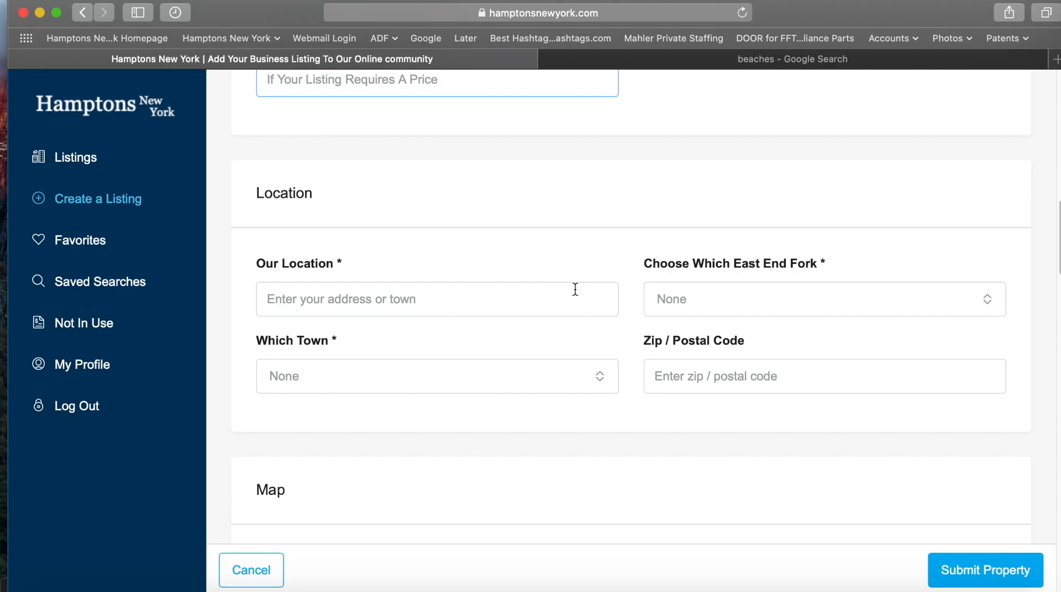
left_click(707, 300)
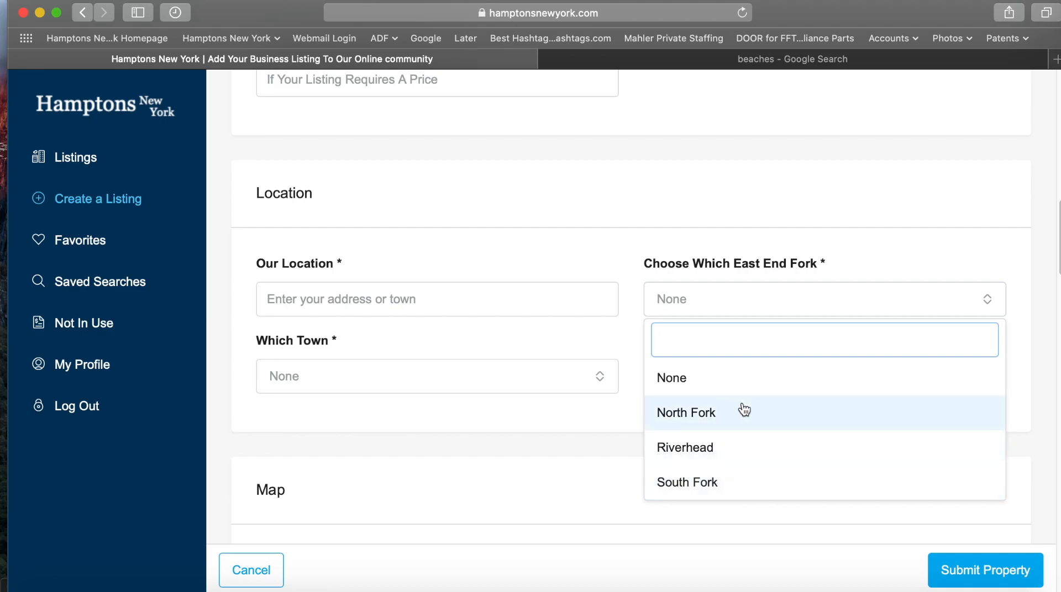
left_click(703, 484)
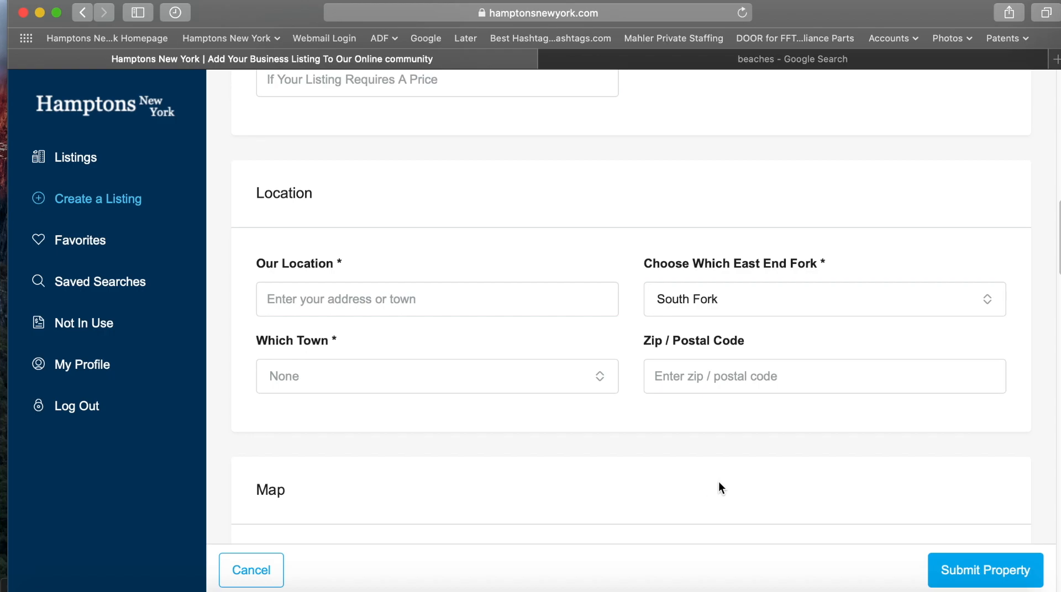
Step: Look through the towns offered under Which Town in the Location section, leaving the choice unset
left_click_drag(350, 339, 256, 339)
left_click(364, 381)
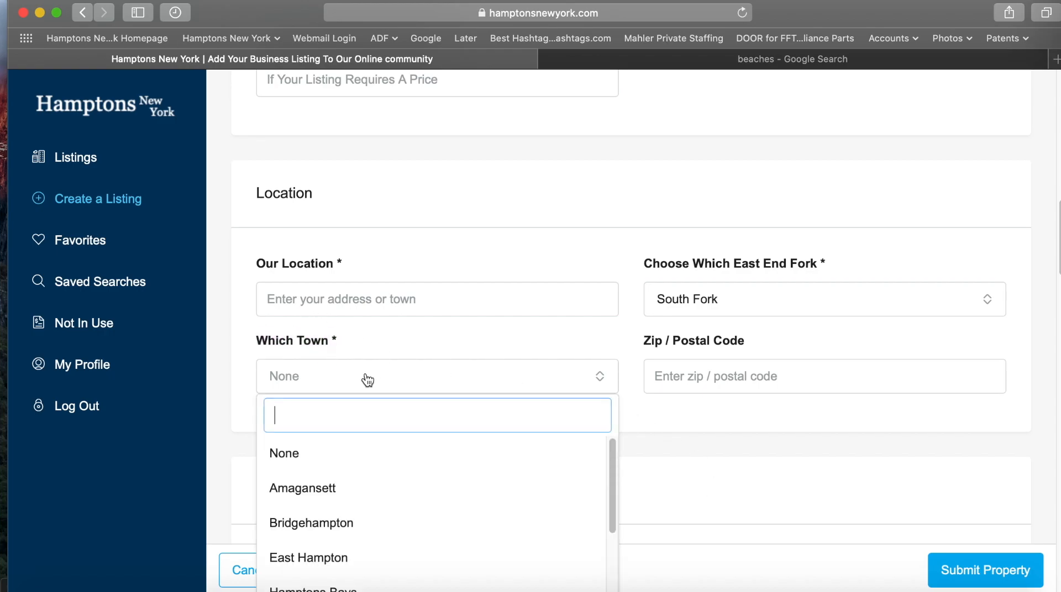
scroll(499, 479, "down", 3)
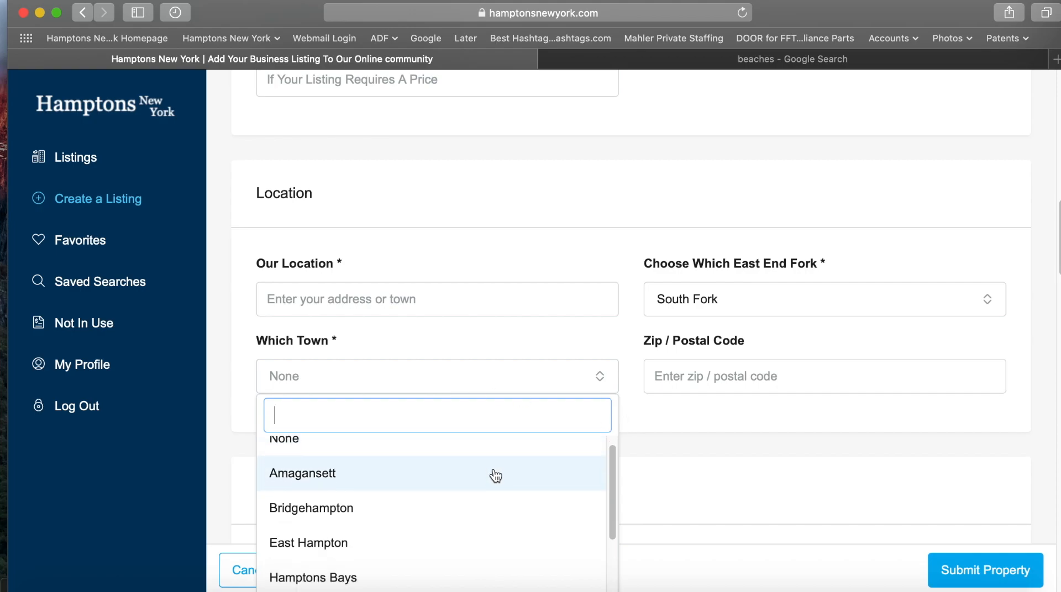
scroll(495, 476, "down", 2)
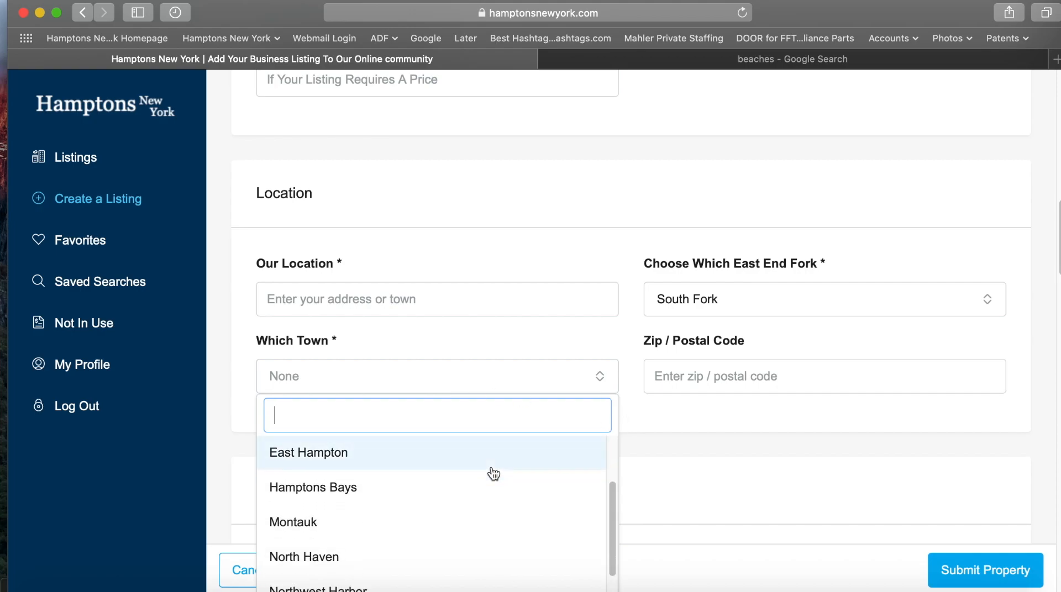
scroll(492, 475, "down", 3)
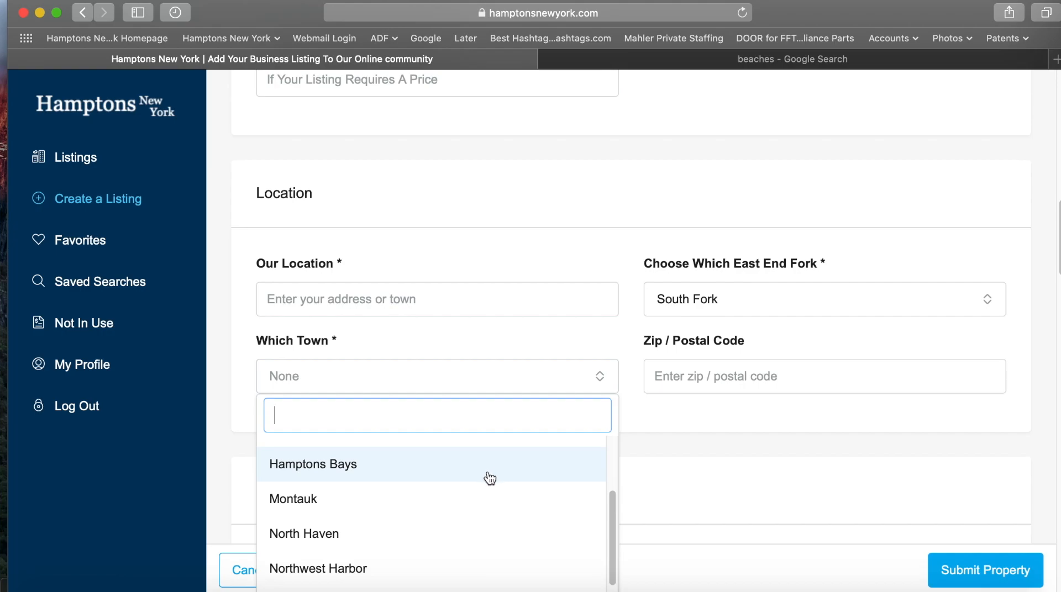
scroll(453, 470, "down", 3)
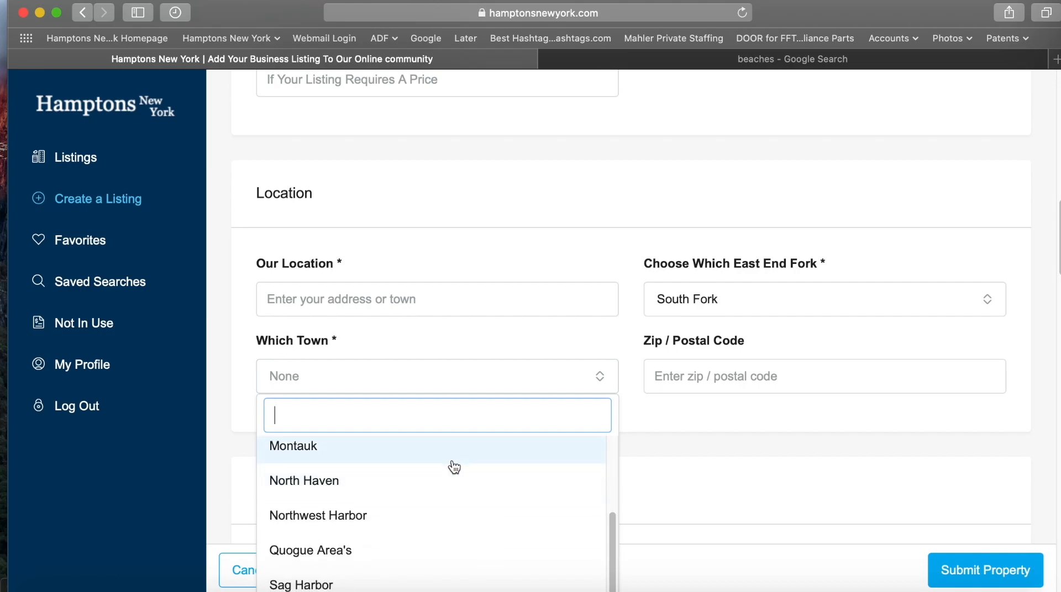
left_click(687, 421)
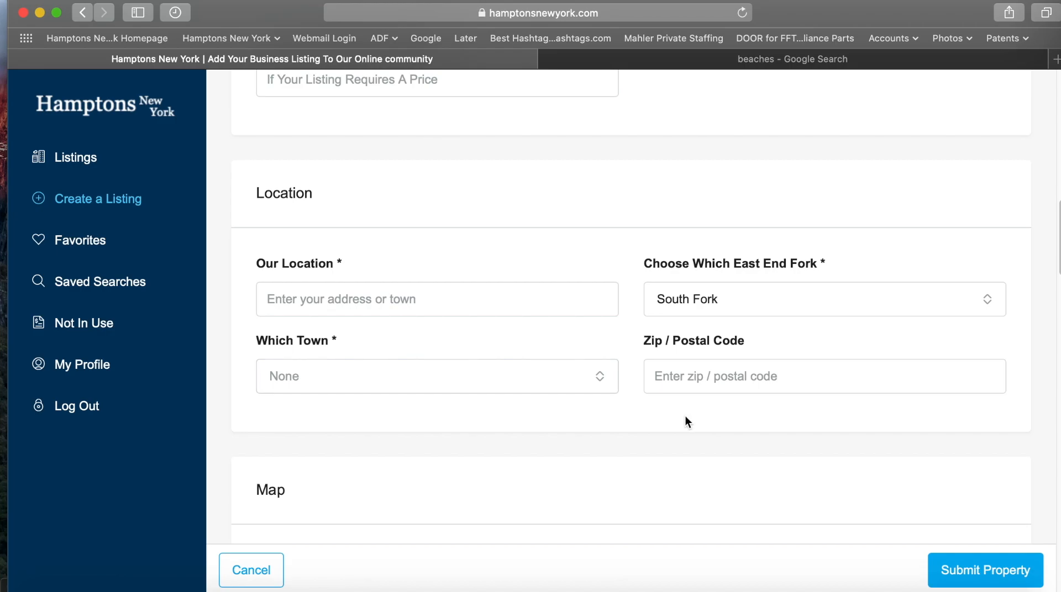
Step: Recheck the East End fork and town selectors in the Location section without changing either one
left_click(716, 297)
left_click(716, 297)
left_click(424, 376)
left_click(423, 375)
Step: Review the form again from the main listing title through the categories and price to the East End fork choices
scroll(326, 359, "up", 10)
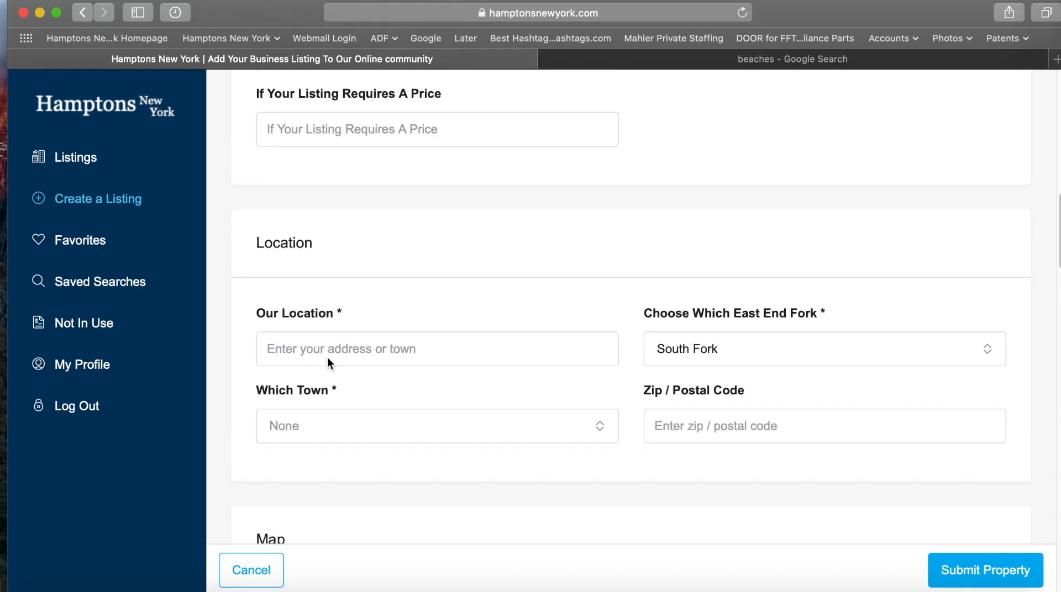
left_click(362, 119)
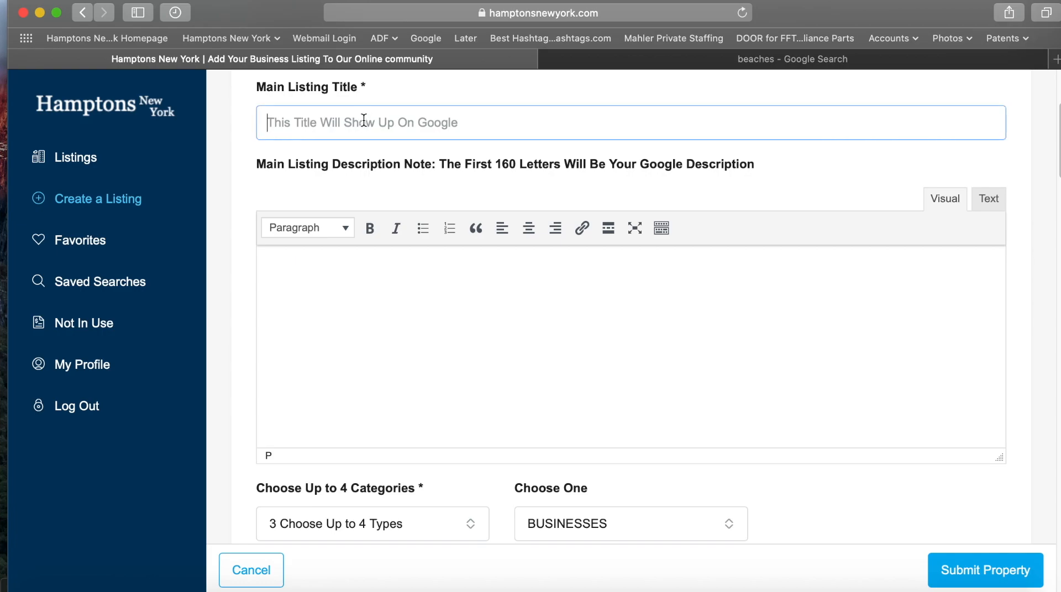
scroll(401, 293, "down", 4)
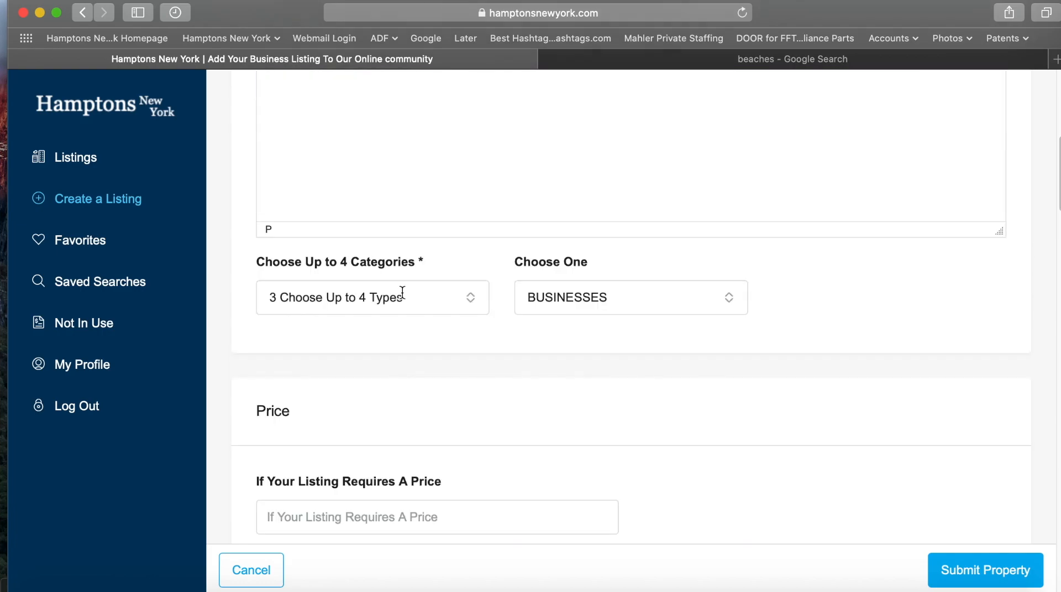
scroll(402, 293, "down", 3)
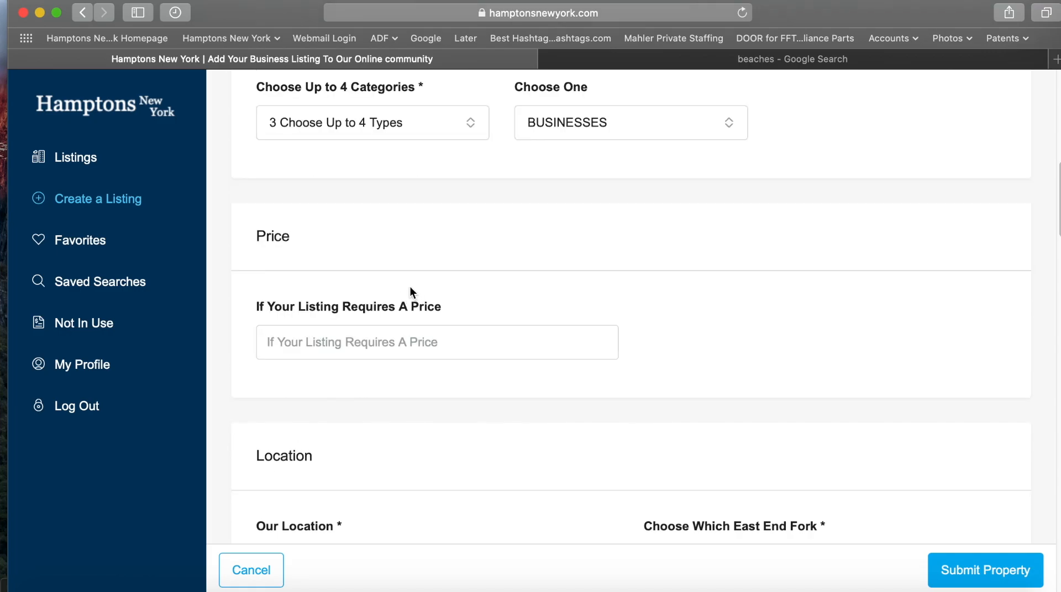
scroll(410, 283, "down", 3)
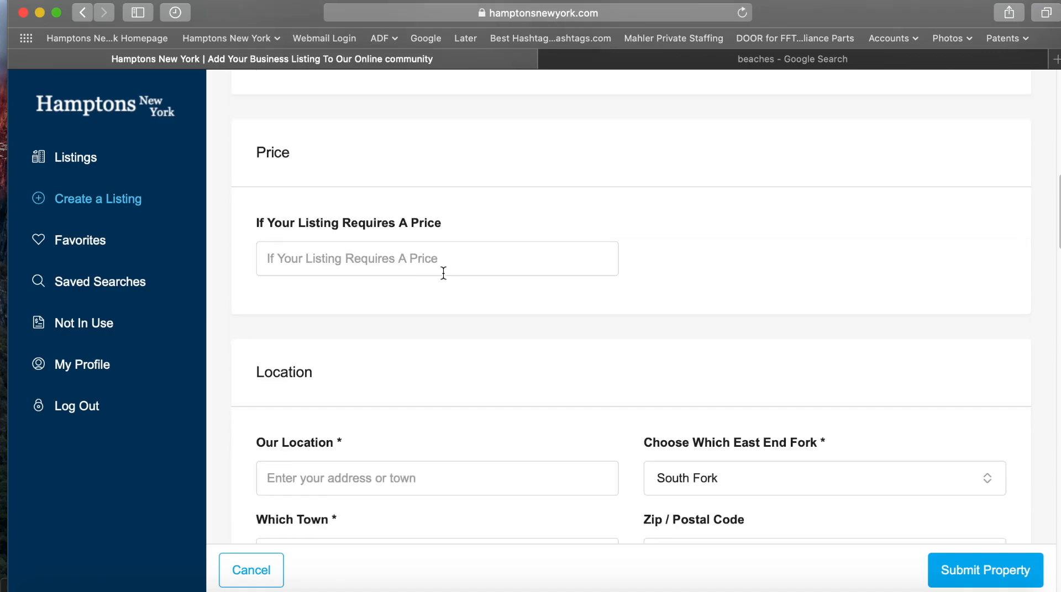
scroll(441, 276, "down", 8)
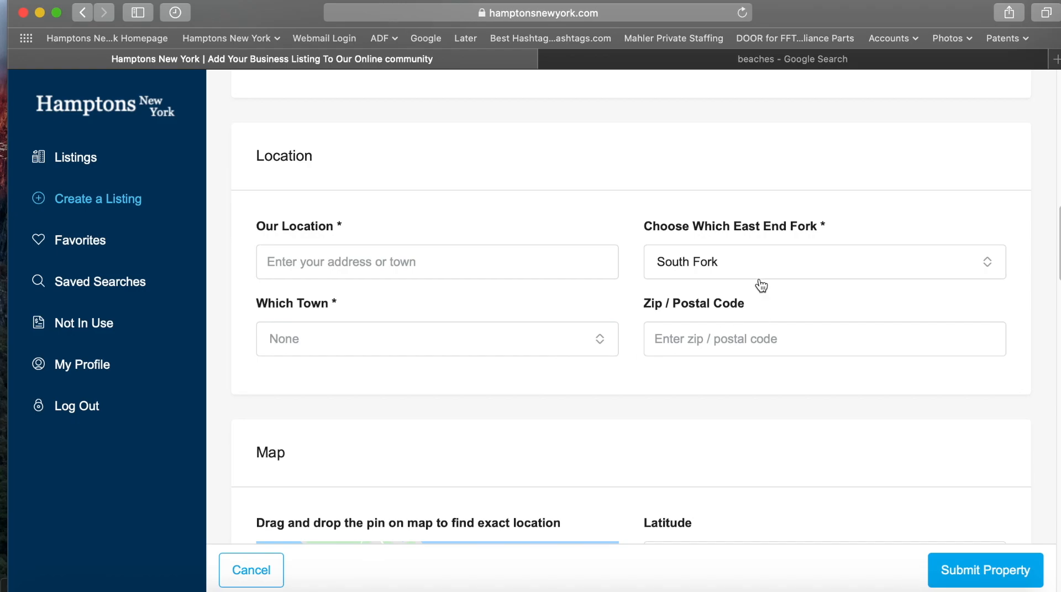
left_click(739, 267)
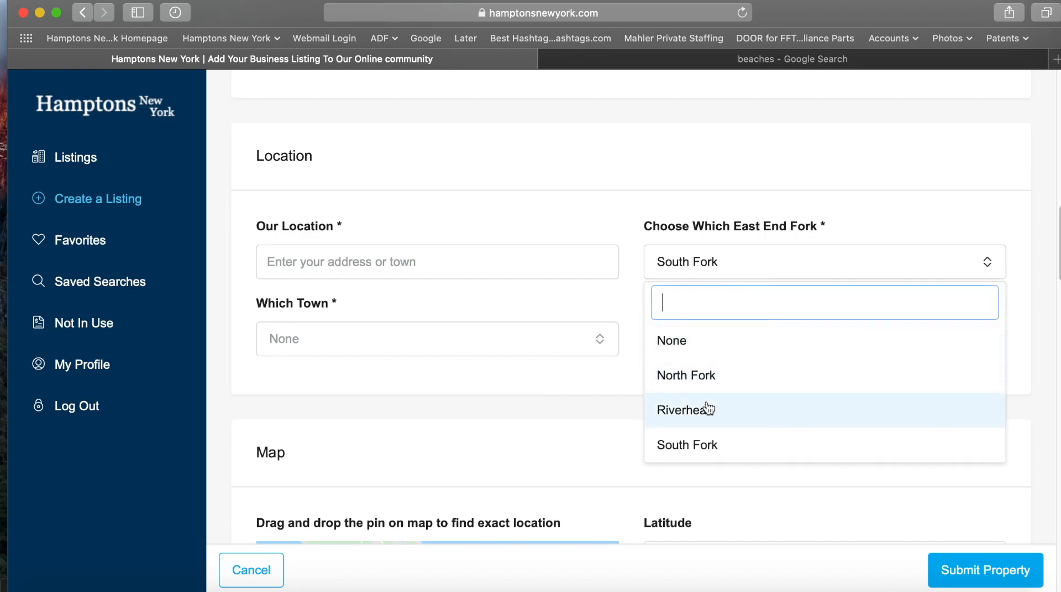
left_click(436, 342)
left_click(436, 342)
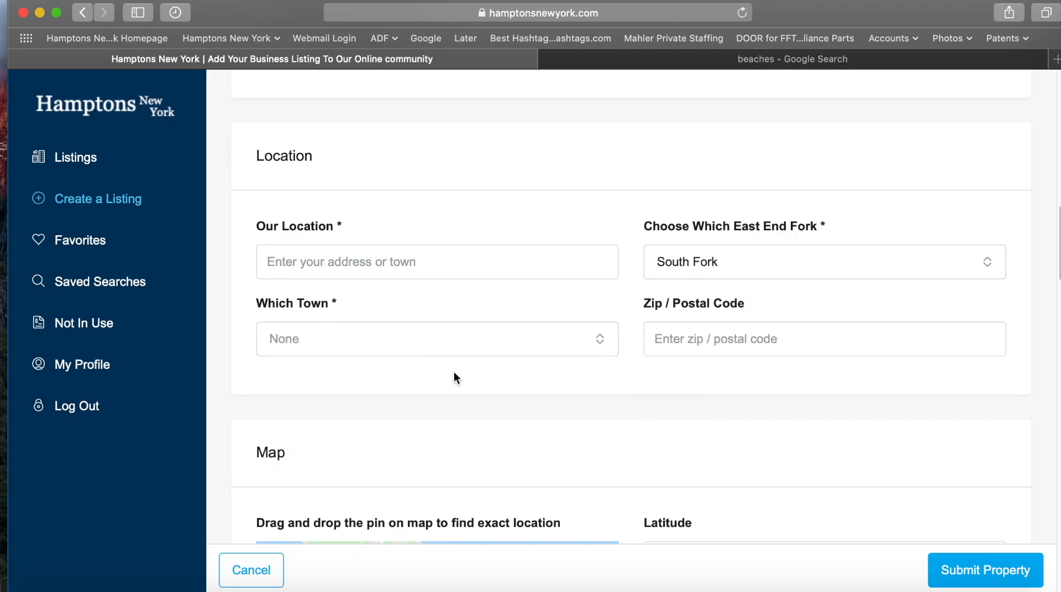
Step: Examine the Our Location address field together with the Map section's pin, latitude and longitude fields
scroll(454, 374, "down", 2)
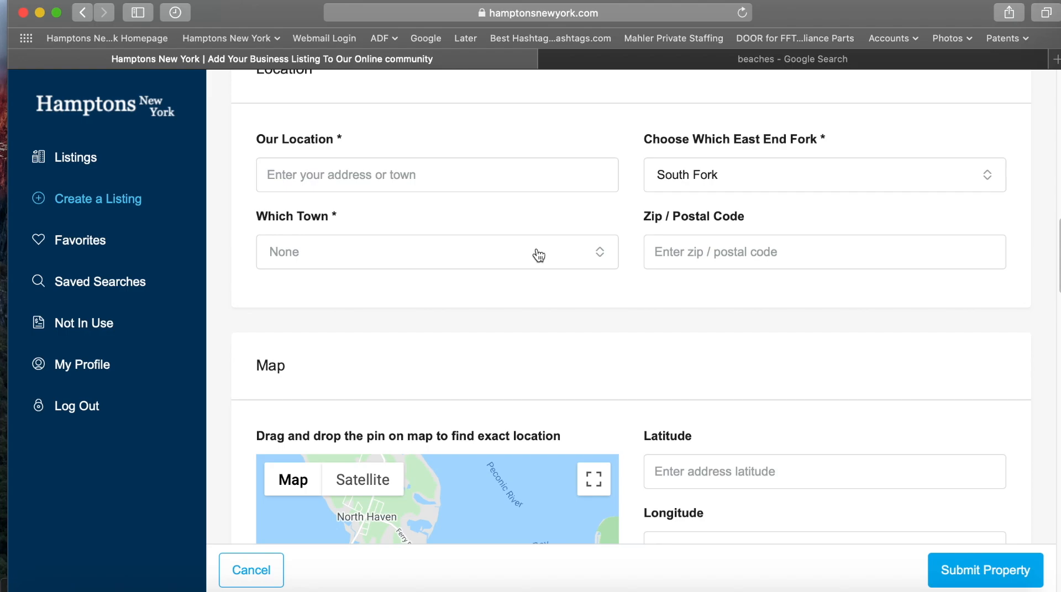
scroll(683, 289, "down", 4)
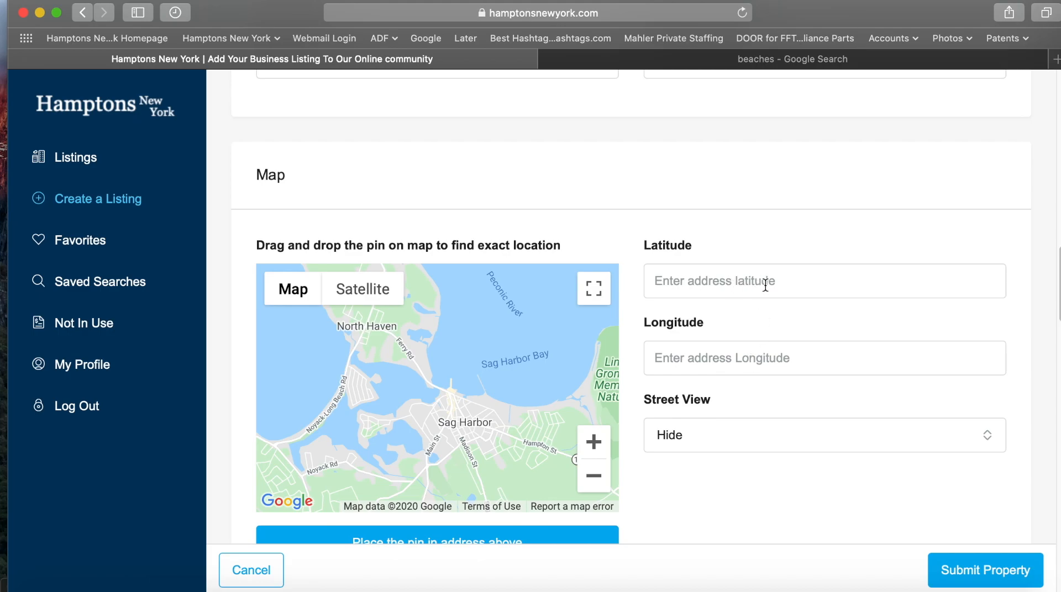
scroll(775, 356, "up", 6)
left_click(426, 313)
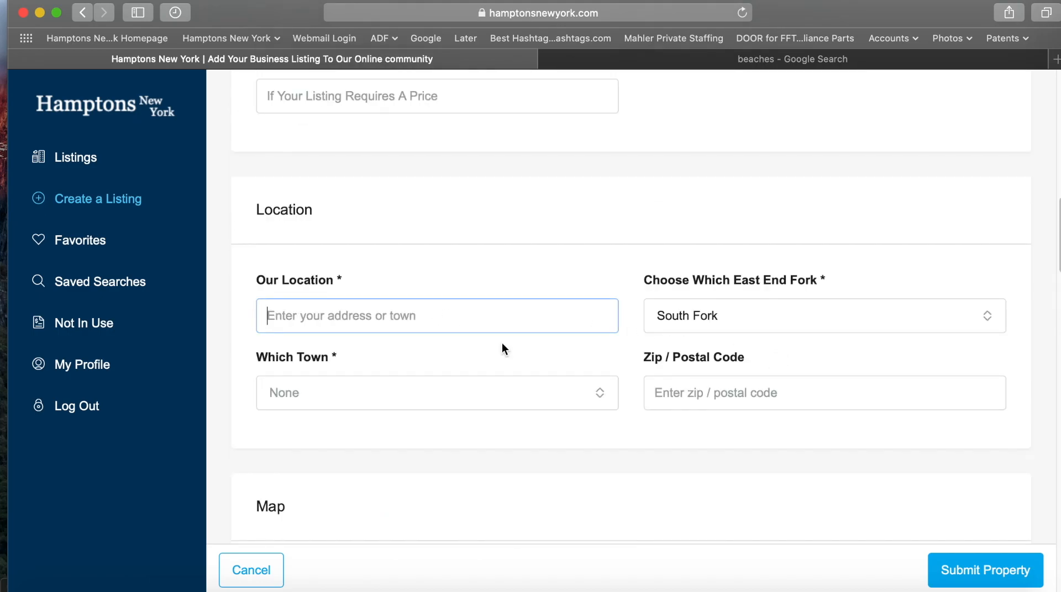
scroll(529, 364, "down", 7)
left_click(742, 220)
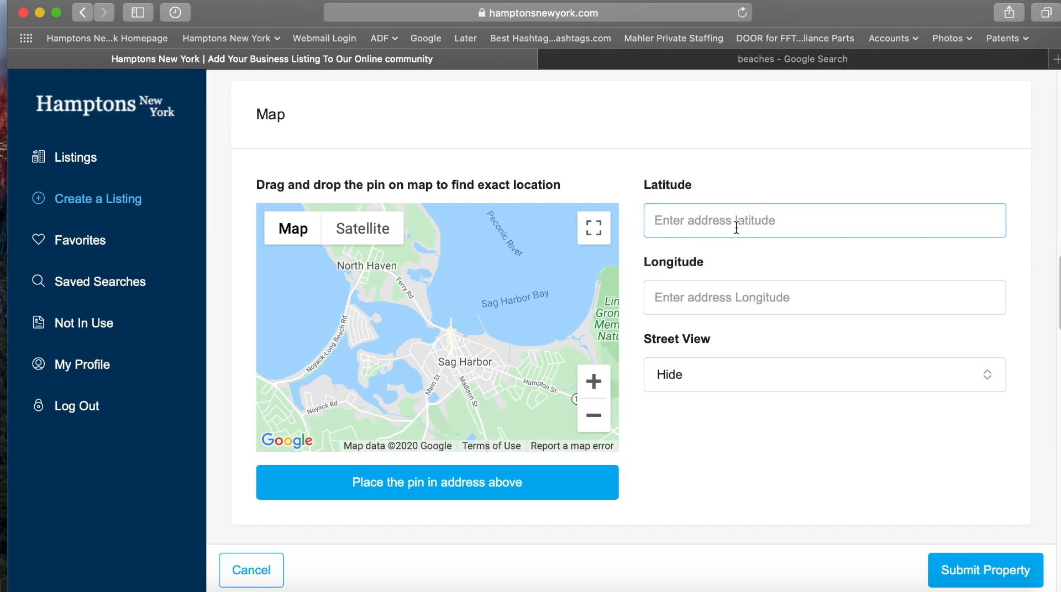
Step: Try setting Street View to Show in the Map section, and set it back to Hide
left_click_drag(718, 346, 648, 337)
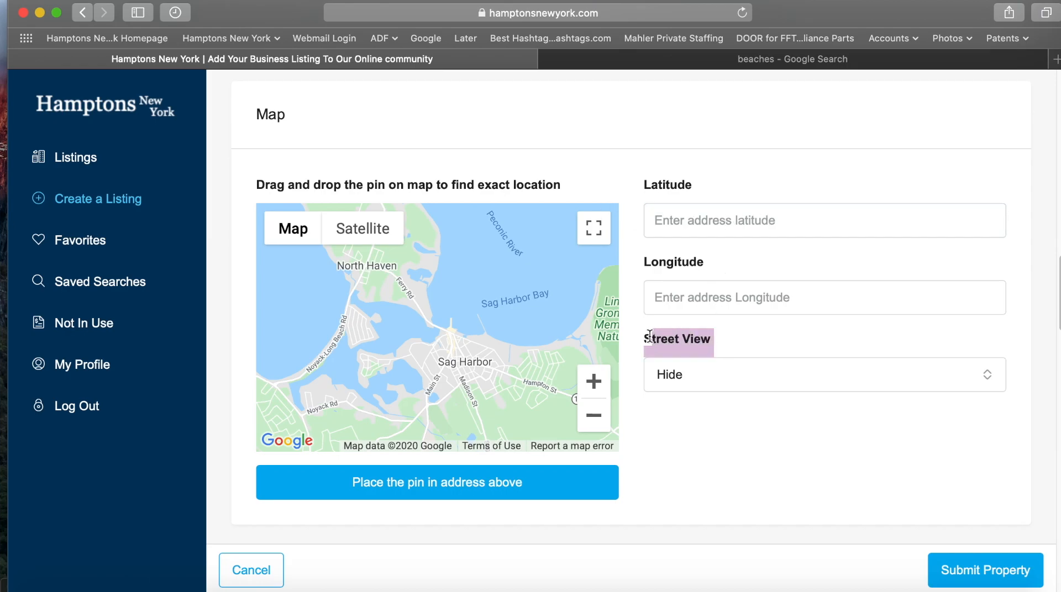
left_click(718, 442)
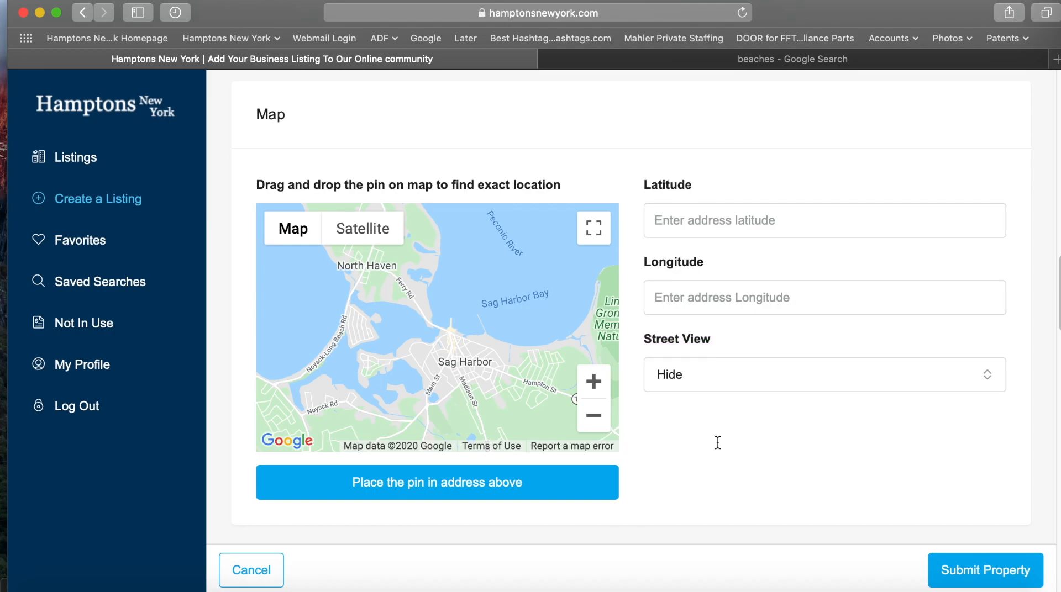
left_click(701, 380)
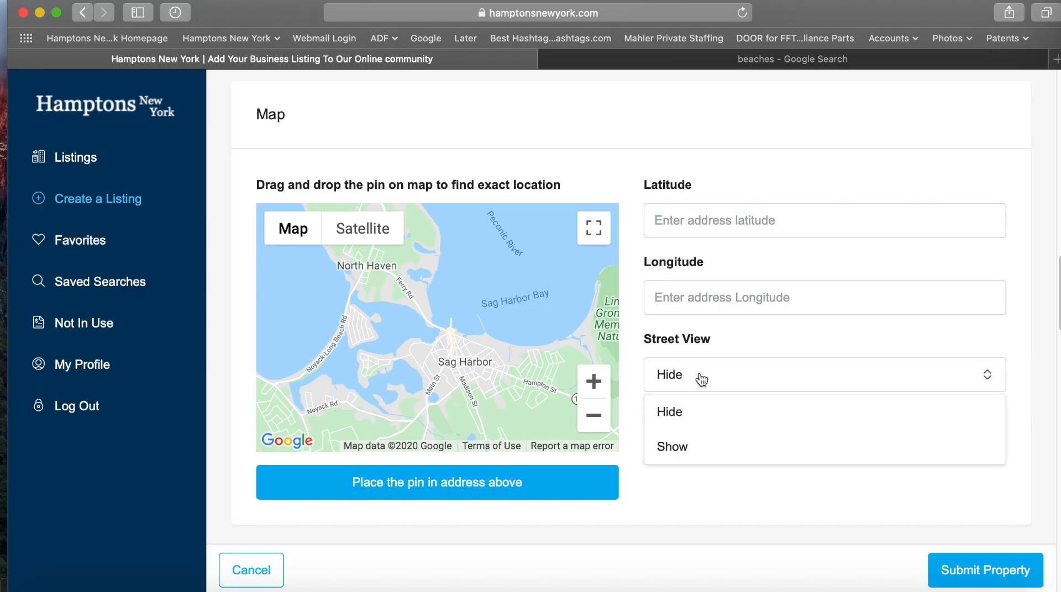
left_click(694, 459)
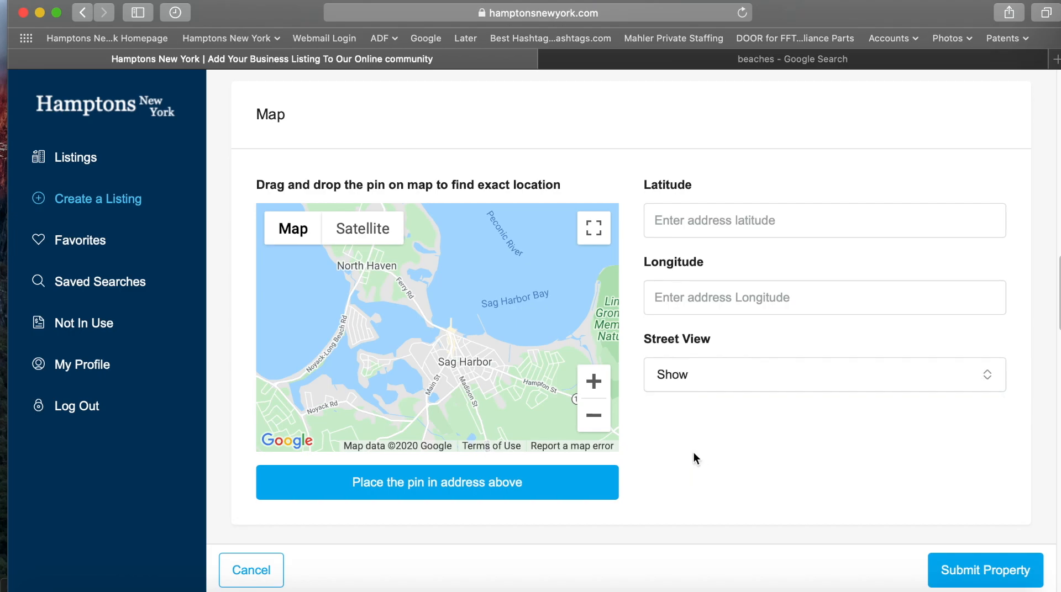
left_click(695, 378)
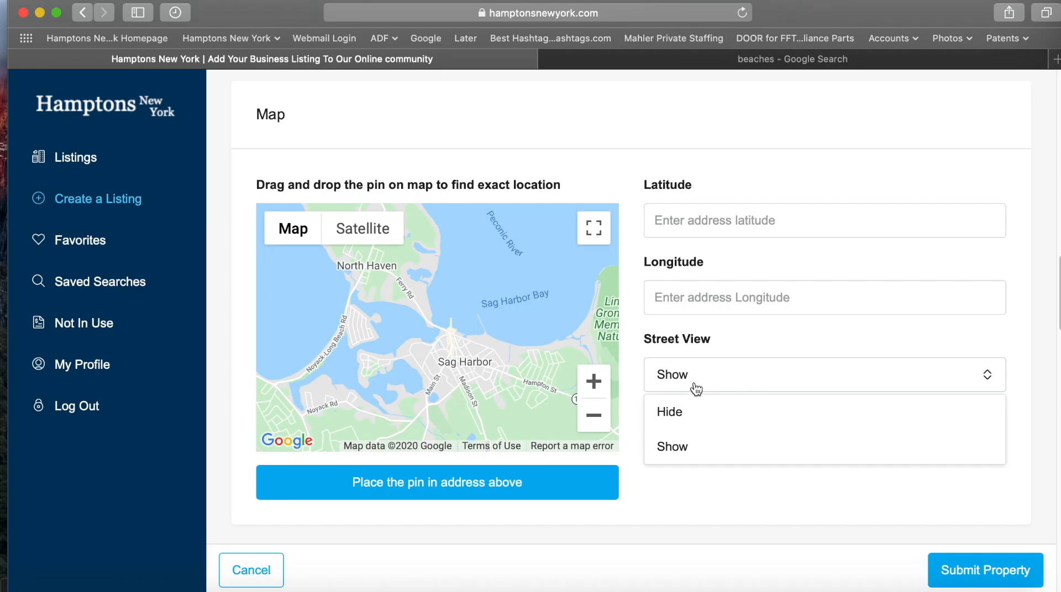
left_click(687, 415)
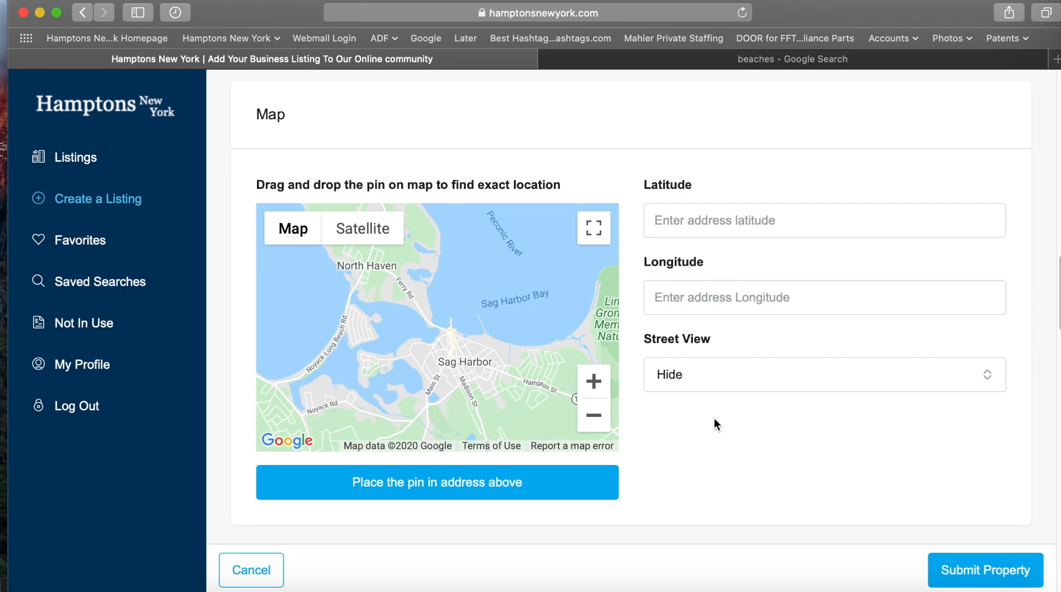
Step: Review the options offered in the Features section, including Insured, without keeping any selected
scroll(777, 432, "down", 4)
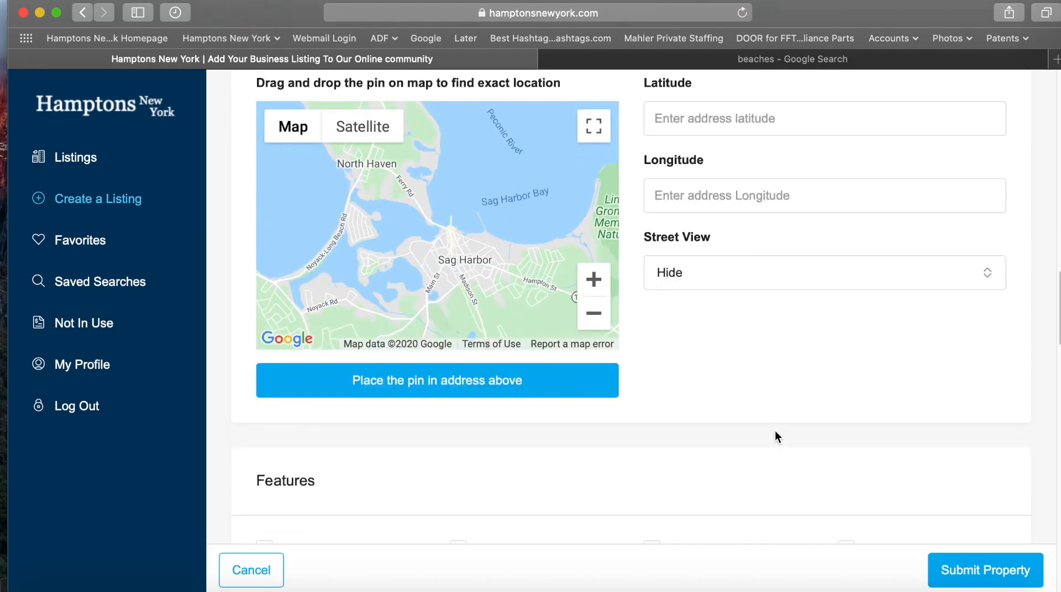
scroll(774, 431, "down", 7)
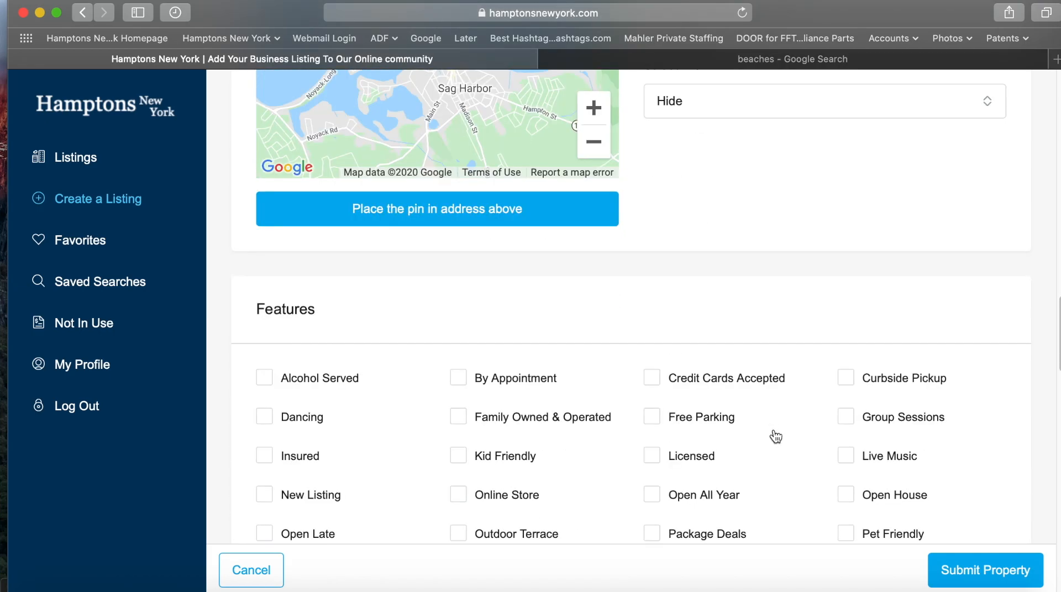
scroll(772, 405, "down", 6)
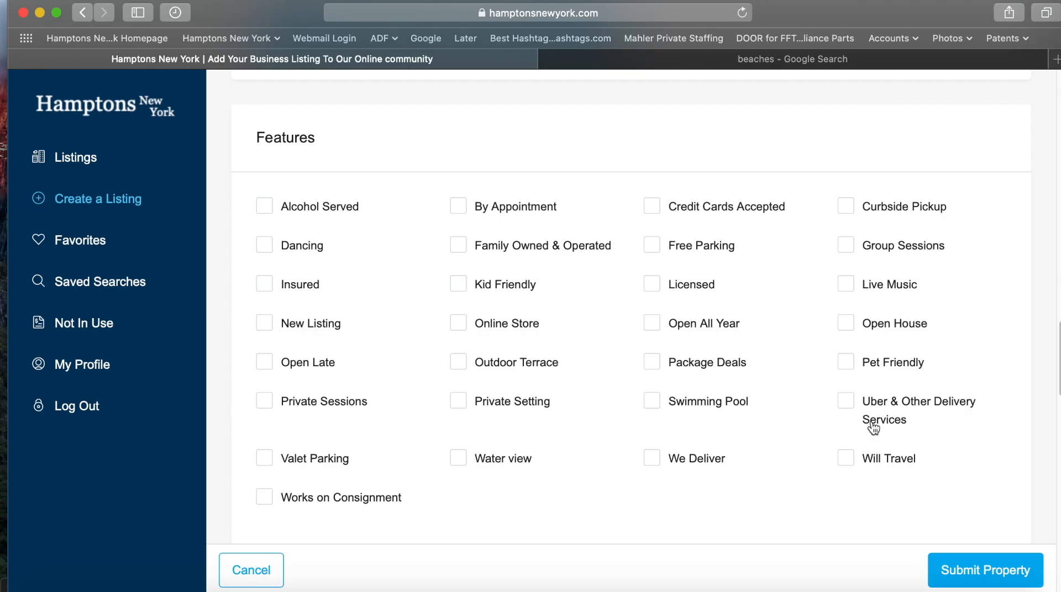
left_click(264, 292)
left_click(296, 287)
Step: Examine the NYC Parks entry in the Google results for beaches, and return to the listing form's Features
left_click(594, 59)
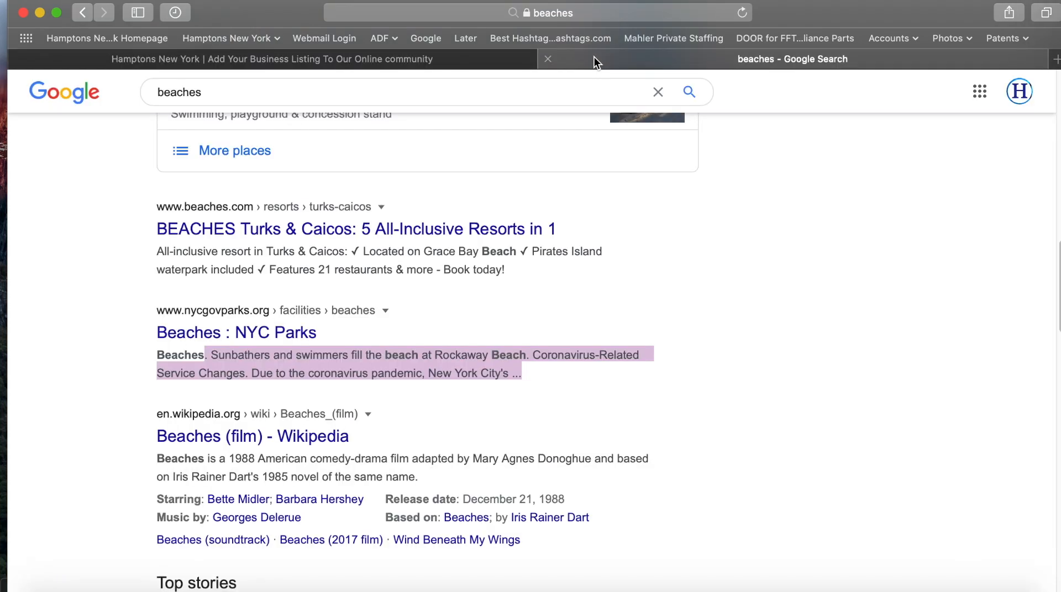
left_click(578, 370)
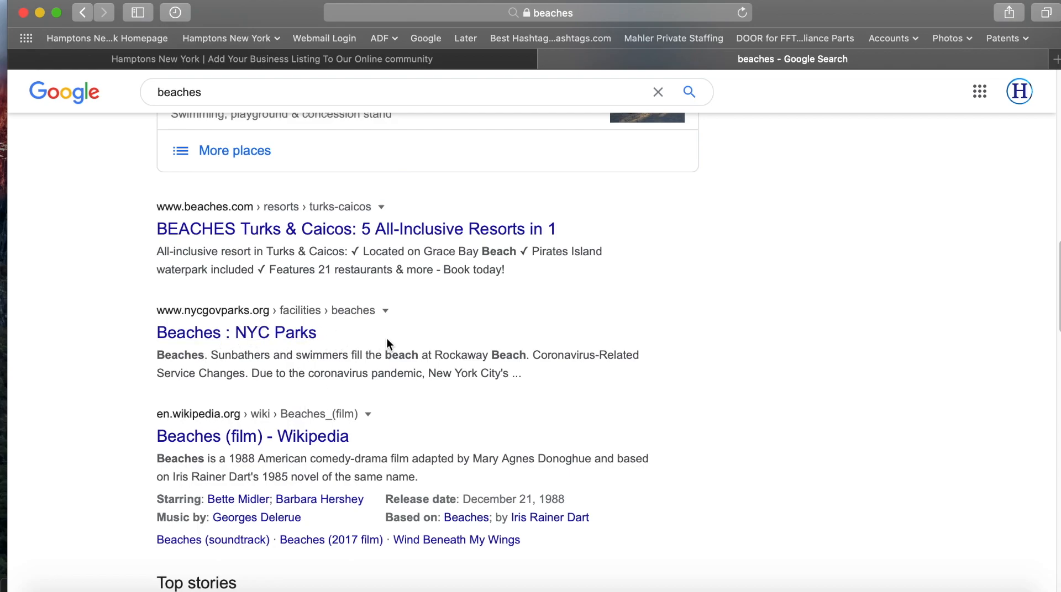
left_click(420, 59)
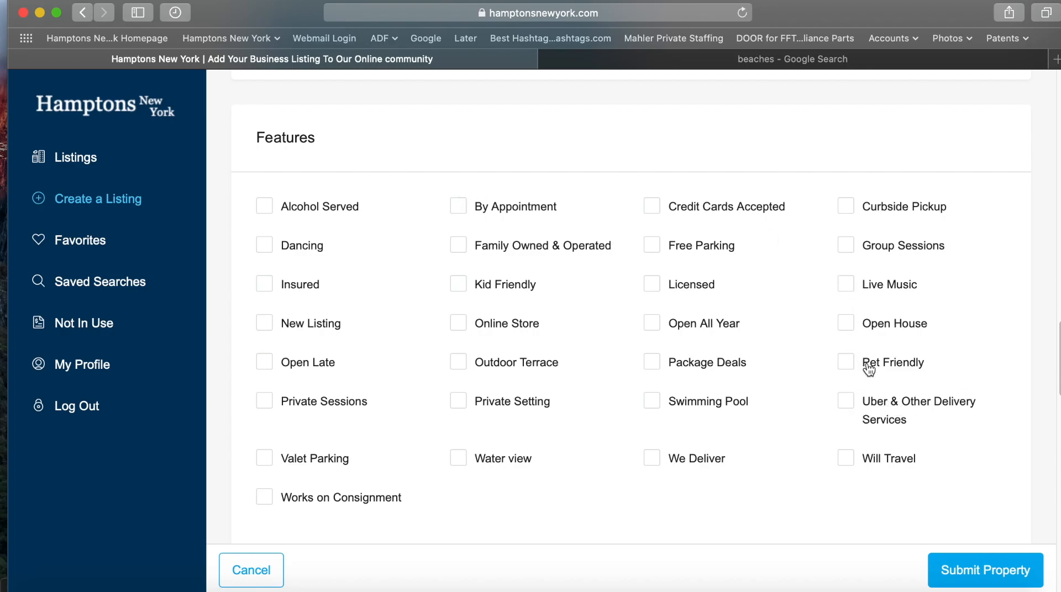
left_click(847, 365)
Step: Review the Media section's gallery upload area and its minimum image size requirement
scroll(590, 427, "down", 3)
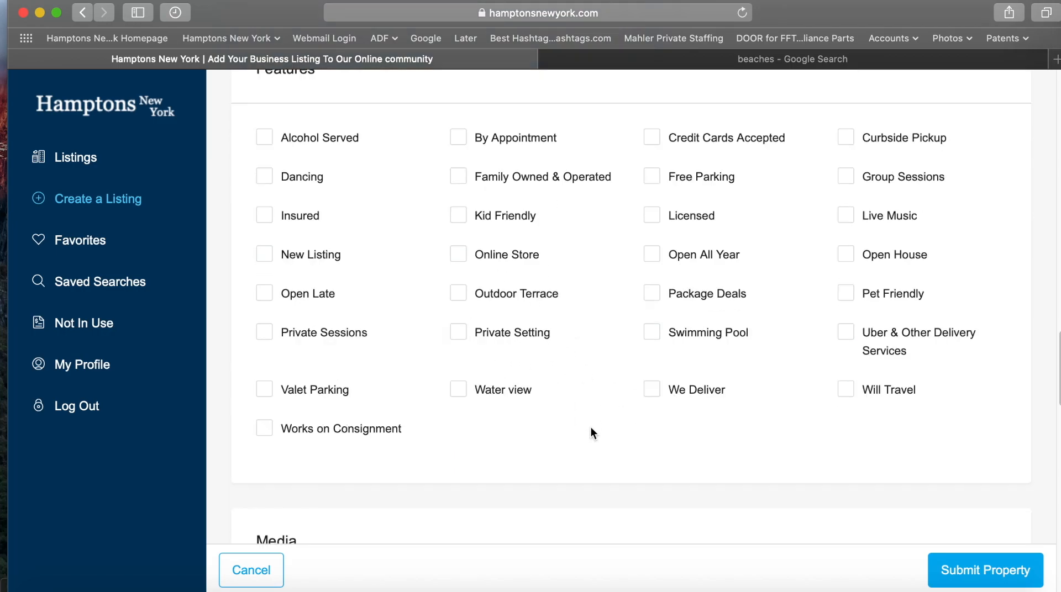
scroll(586, 422, "down", 3)
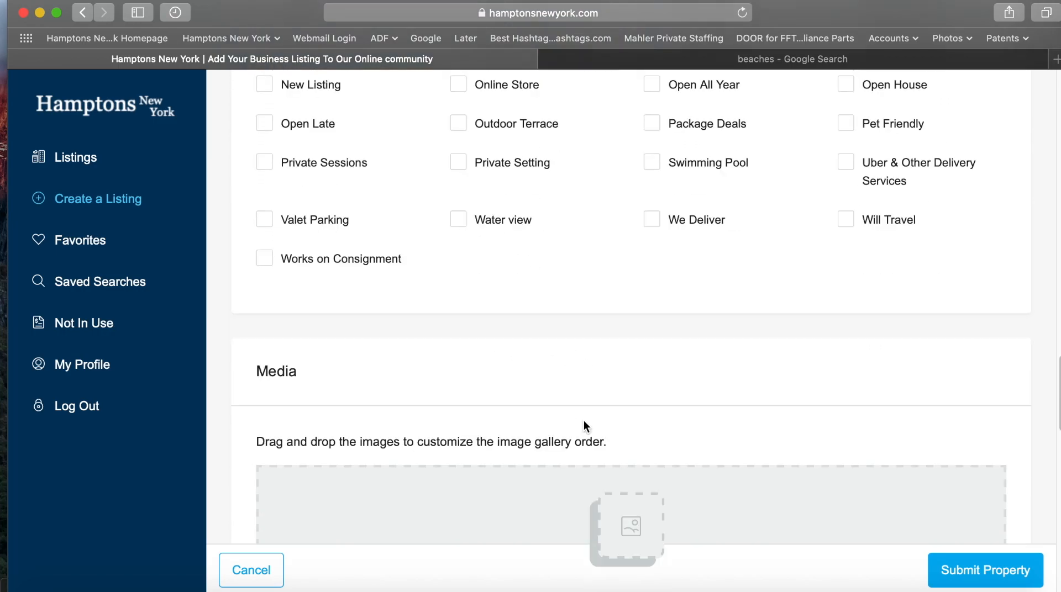
scroll(593, 414, "down", 4)
scroll(591, 417, "down", 1)
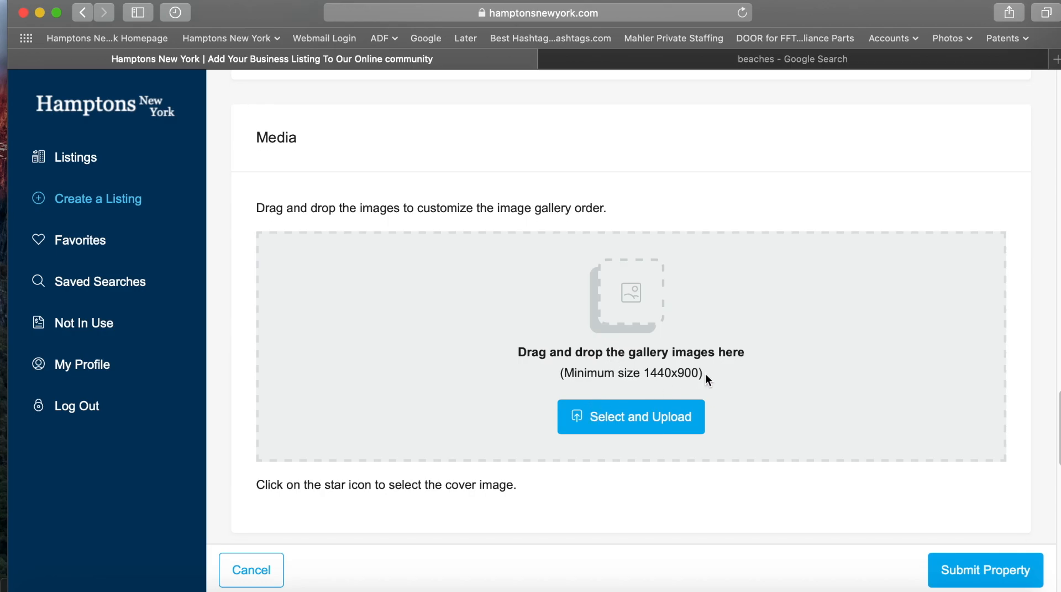
left_click_drag(705, 373, 564, 375)
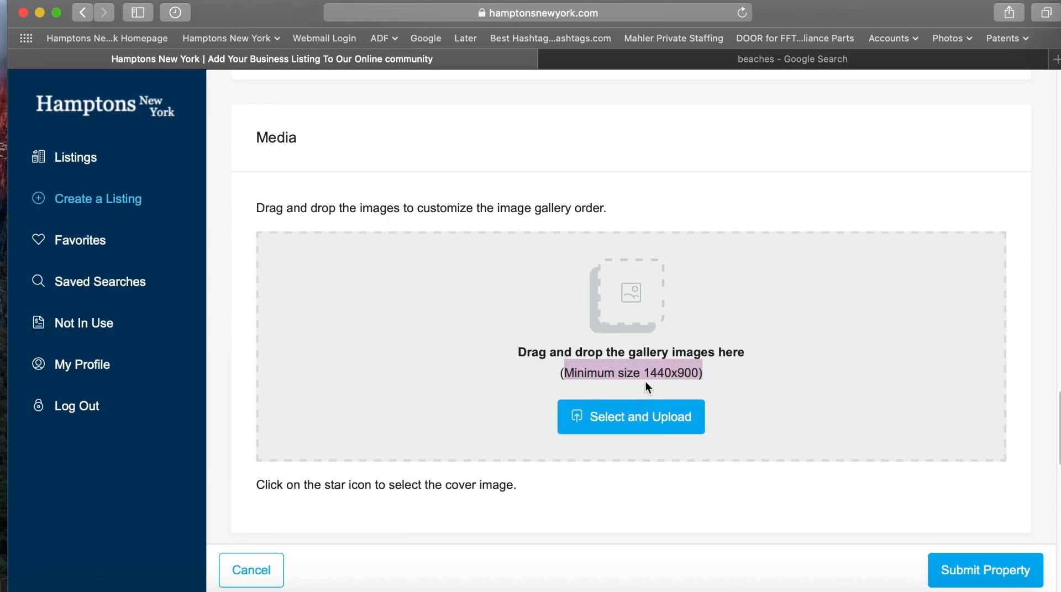
left_click(672, 380)
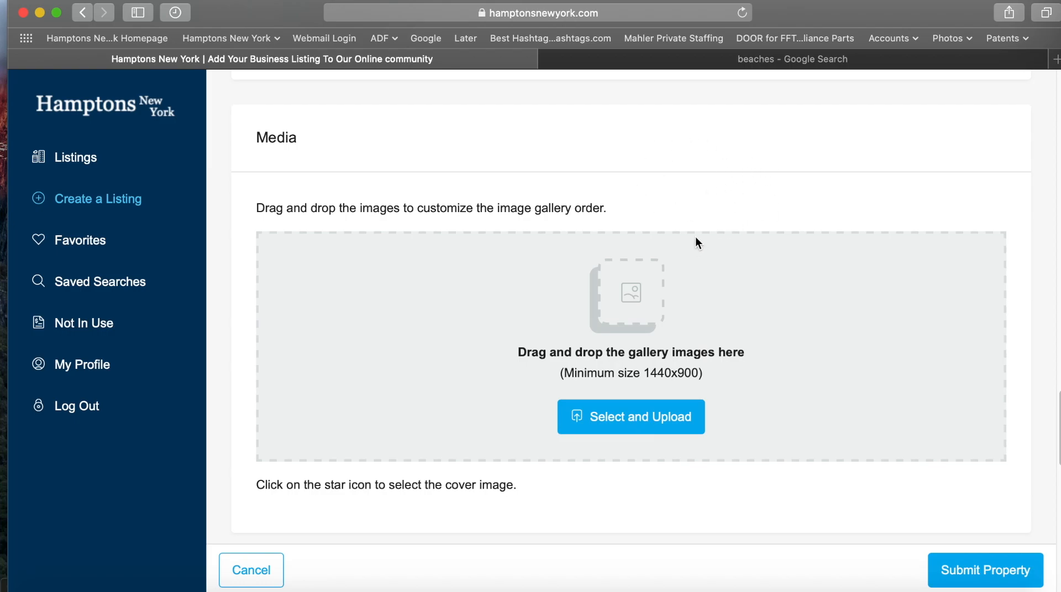
Step: Examine the Media section's note on choosing the gallery's cover image with the star icon
scroll(666, 268, "down", 3)
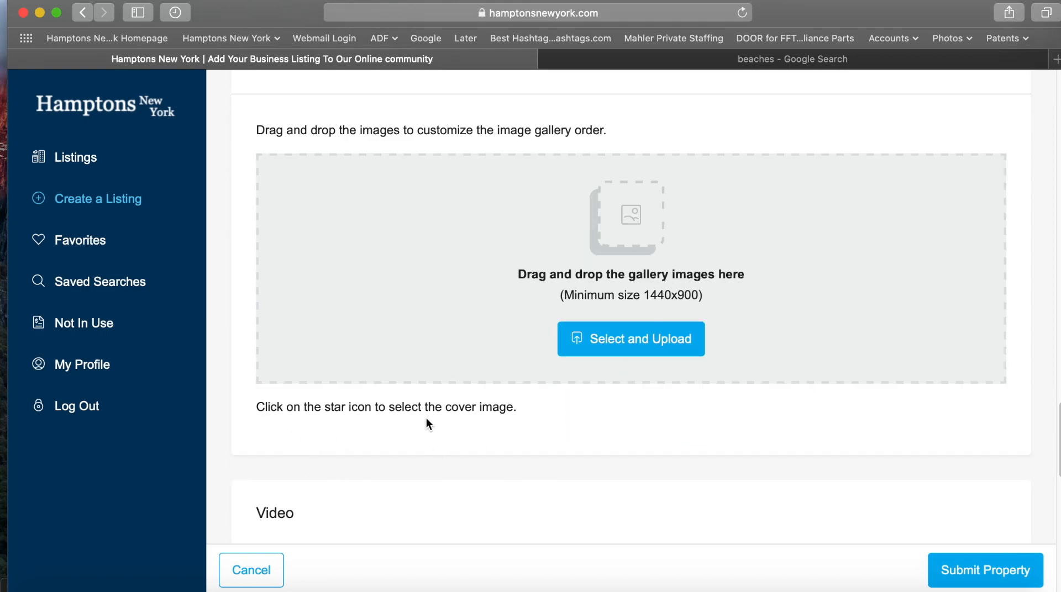
left_click_drag(526, 409, 303, 408)
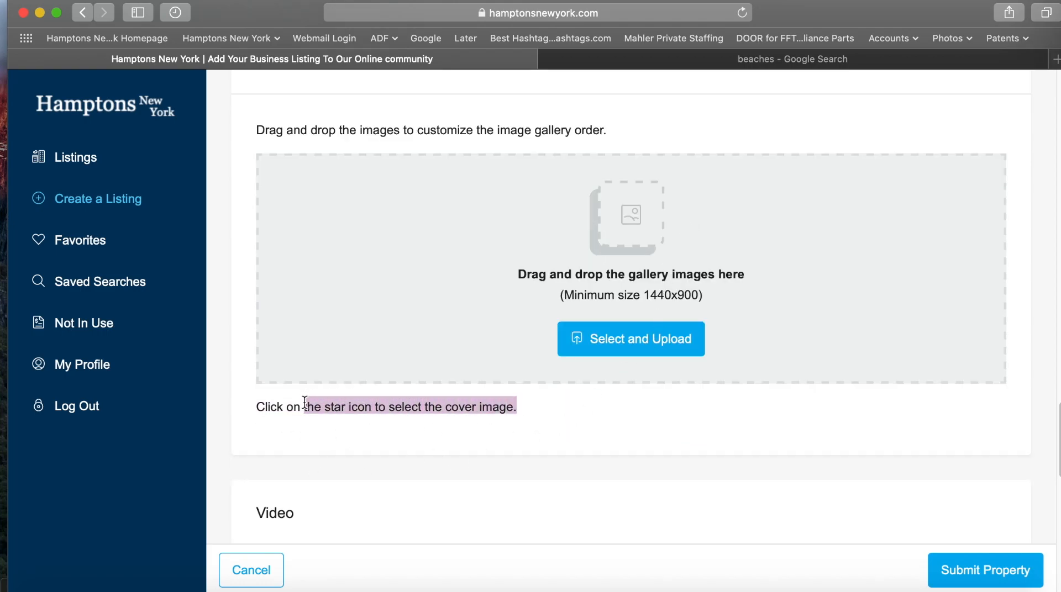
left_click(262, 408)
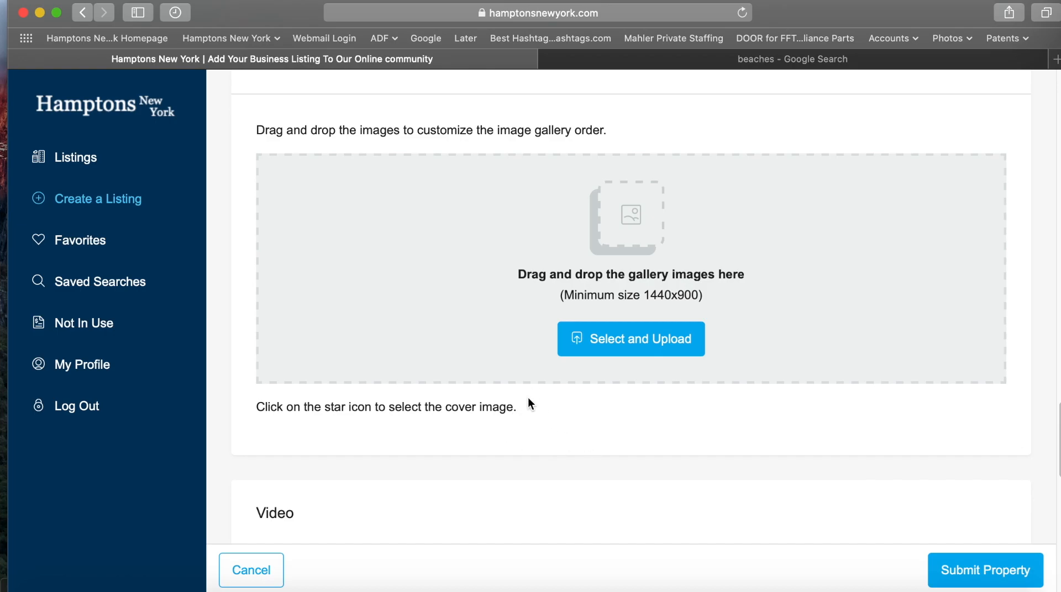
scroll(530, 401, "down", 1)
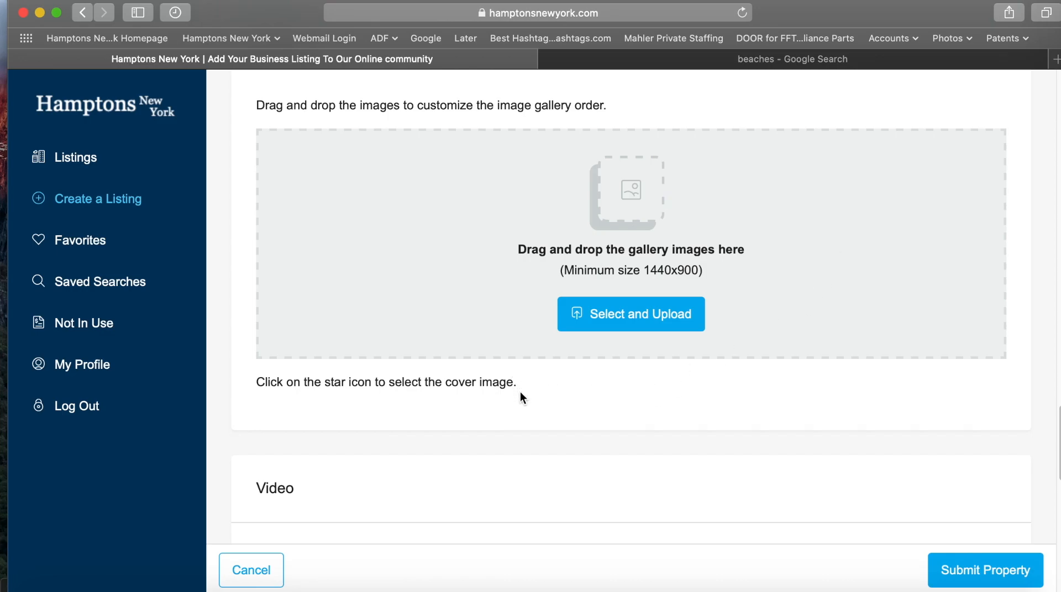
Step: Review the Video section and its field for a YouTube or Vimeo URL, leaving the field empty
scroll(521, 390, "down", 5)
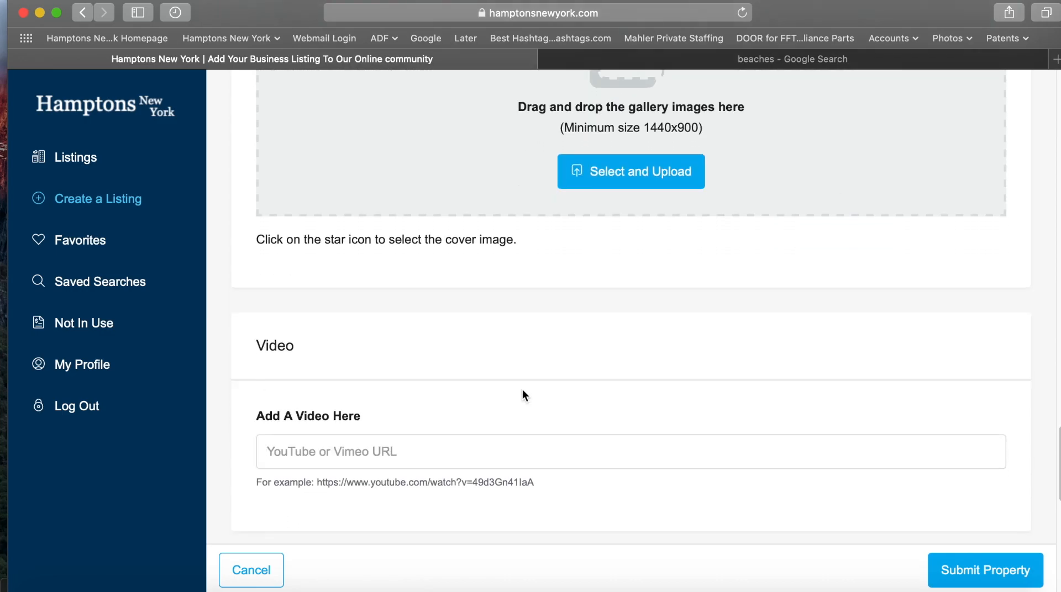
scroll(522, 389, "down", 3)
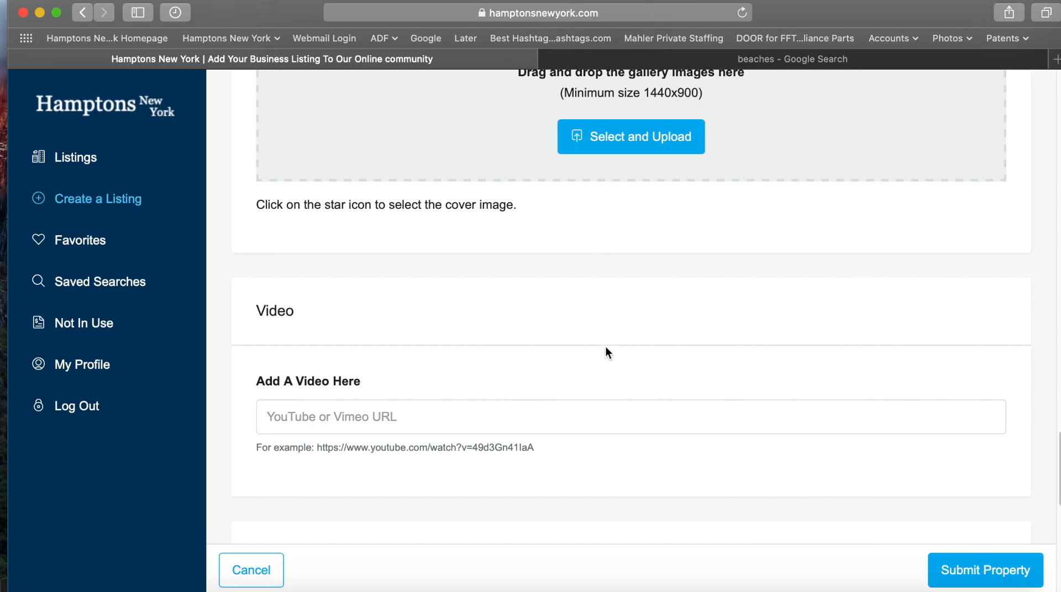
scroll(609, 330, "down", 5)
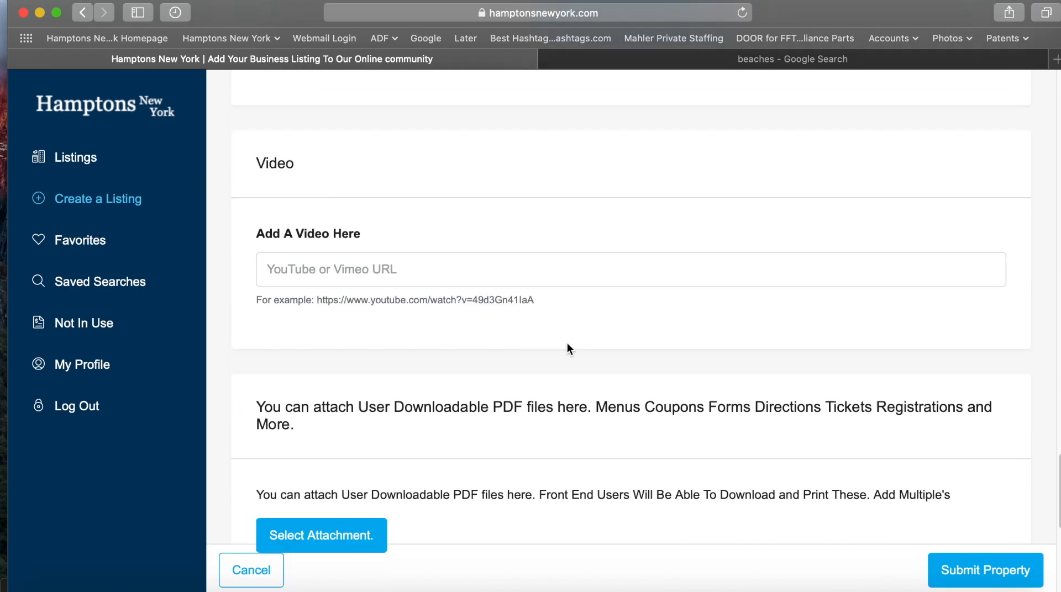
left_click(421, 265)
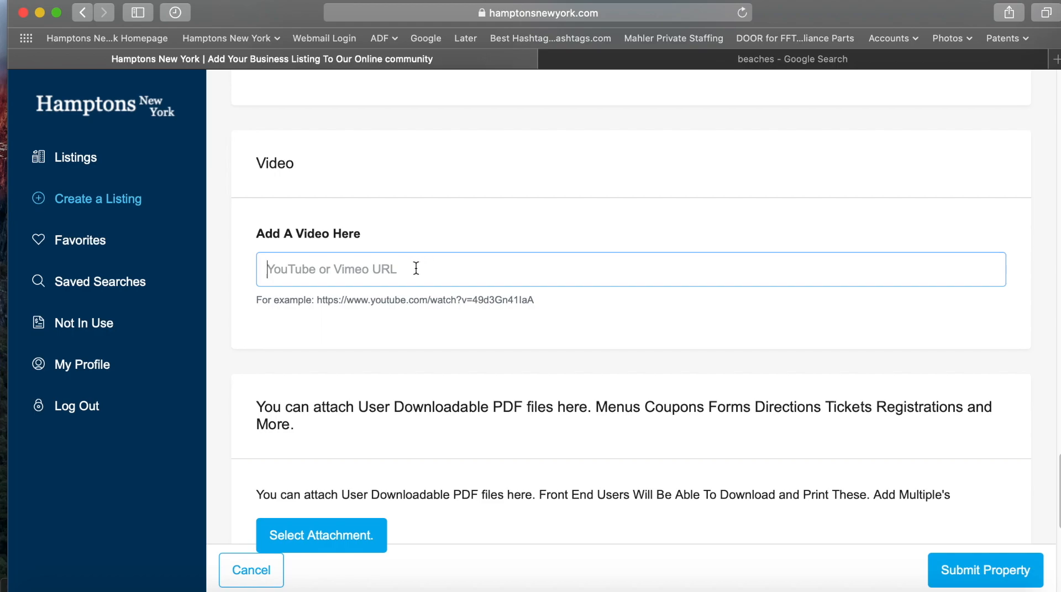
left_click_drag(372, 233, 253, 237)
left_click(441, 236)
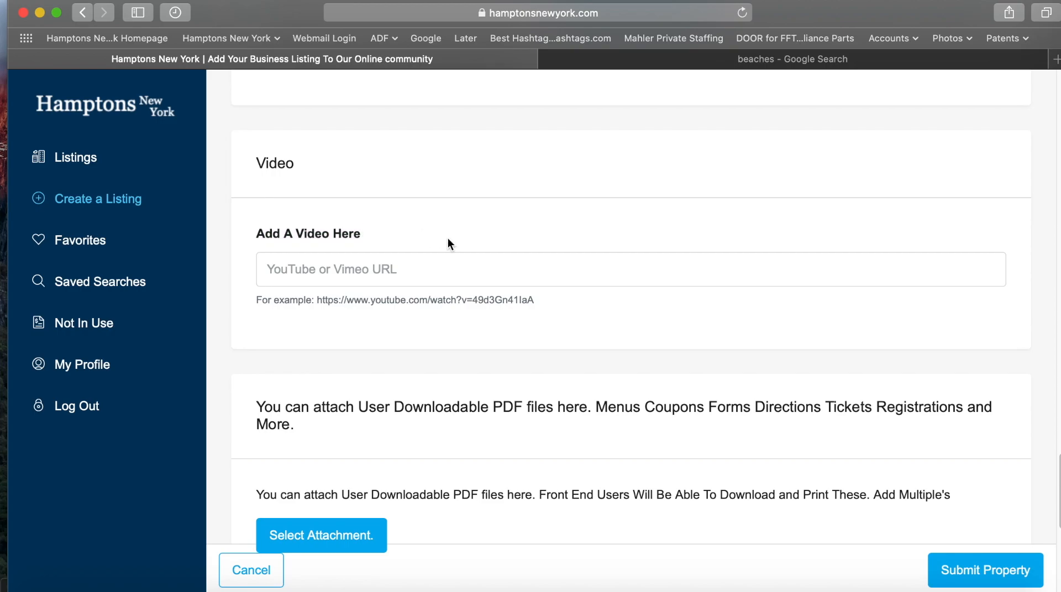
left_click(423, 267)
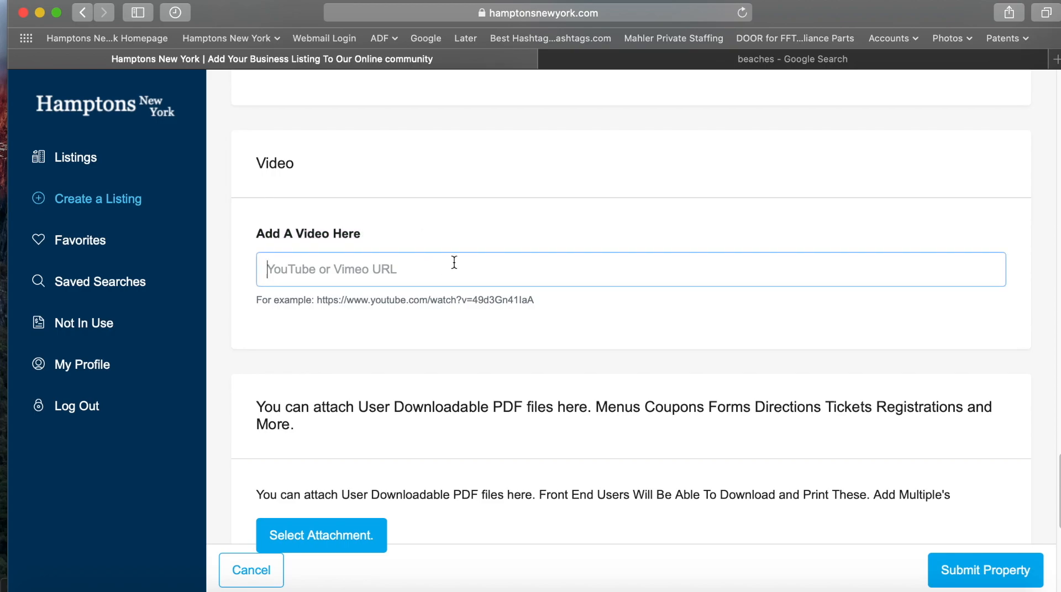
scroll(589, 282, "down", 2)
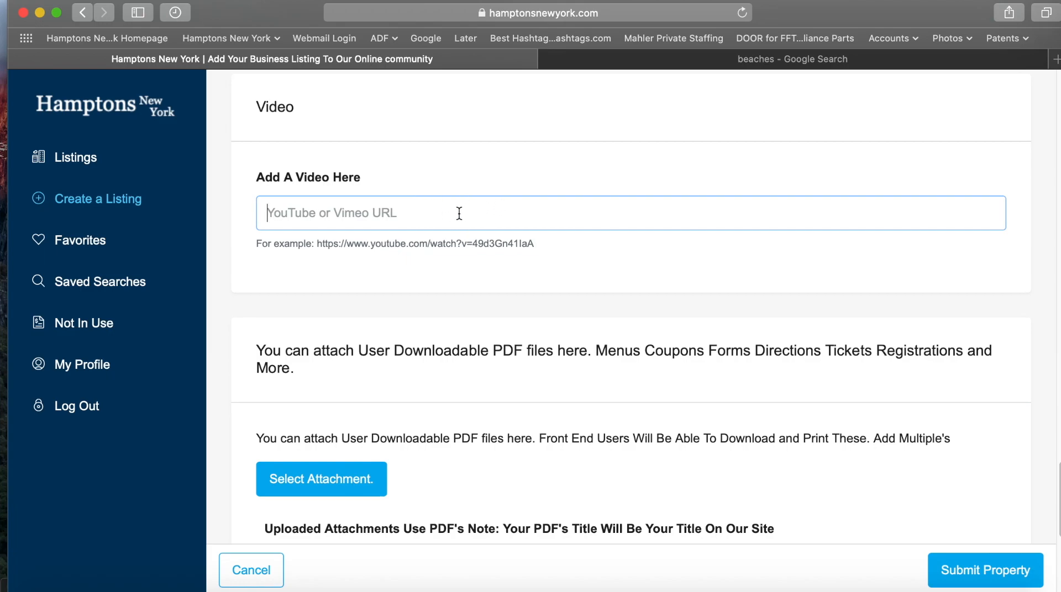
Step: Examine the instructions for attaching downloadable PDF files such as menus, coupons and forms to the listing
scroll(457, 209, "down", 3)
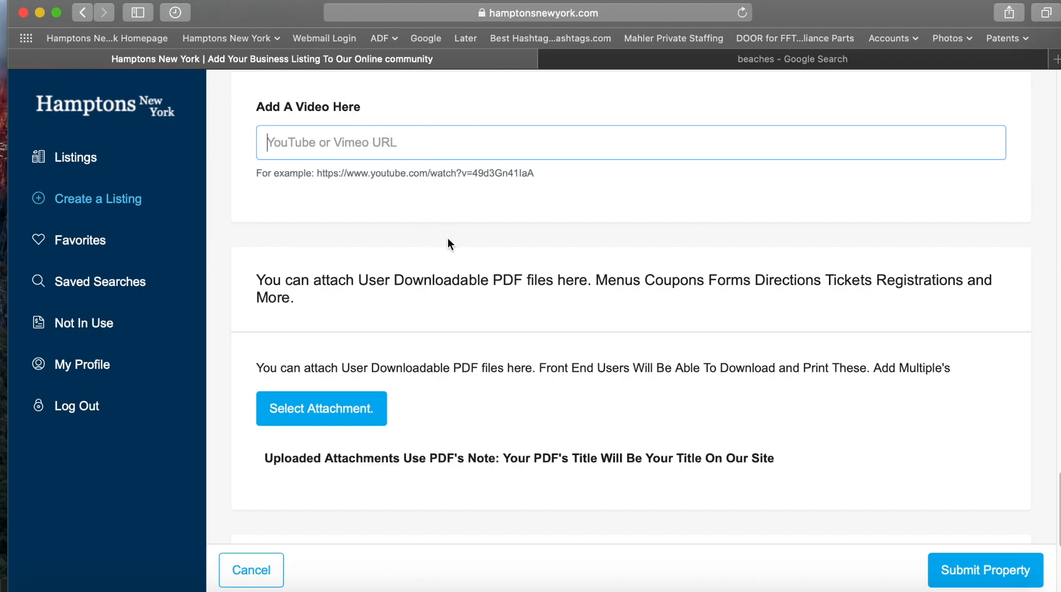
scroll(449, 230, "down", 1)
scroll(450, 220, "down", 1)
scroll(448, 221, "up", 2)
scroll(448, 228, "down", 1)
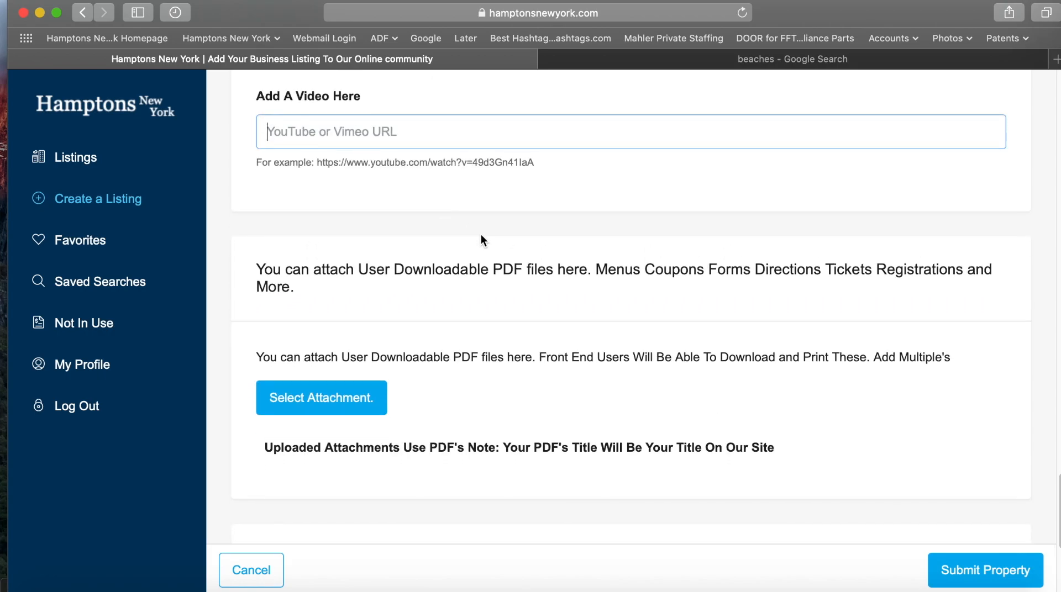
scroll(494, 224, "down", 4)
scroll(487, 222, "down", 1)
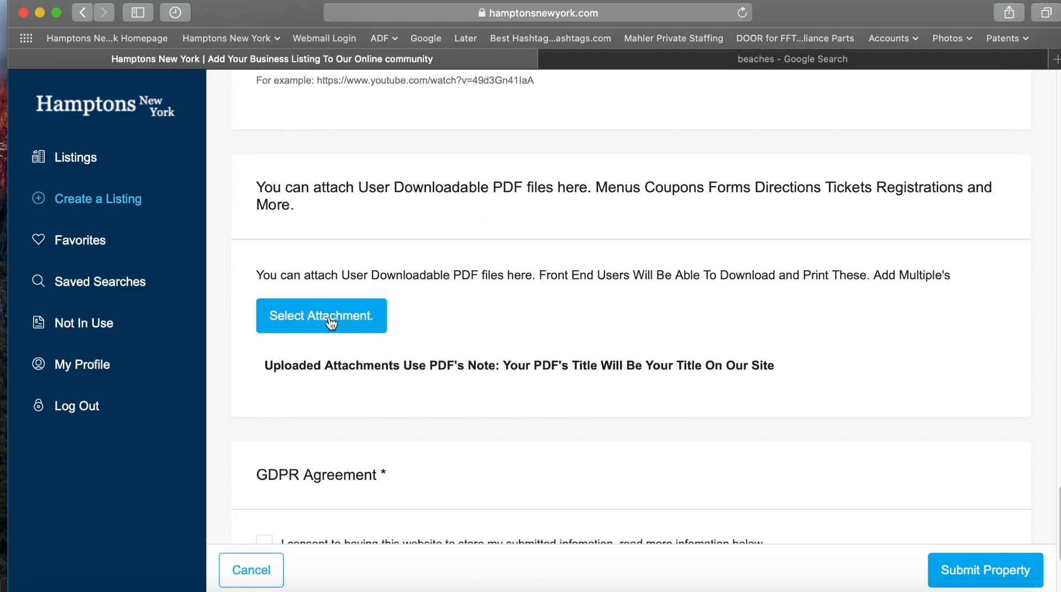
left_click_drag(452, 275, 534, 282)
left_click(464, 310)
left_click_drag(454, 275, 478, 277)
left_click(474, 306)
left_click_drag(452, 275, 479, 275)
left_click(477, 274)
scroll(483, 301, "down", 2)
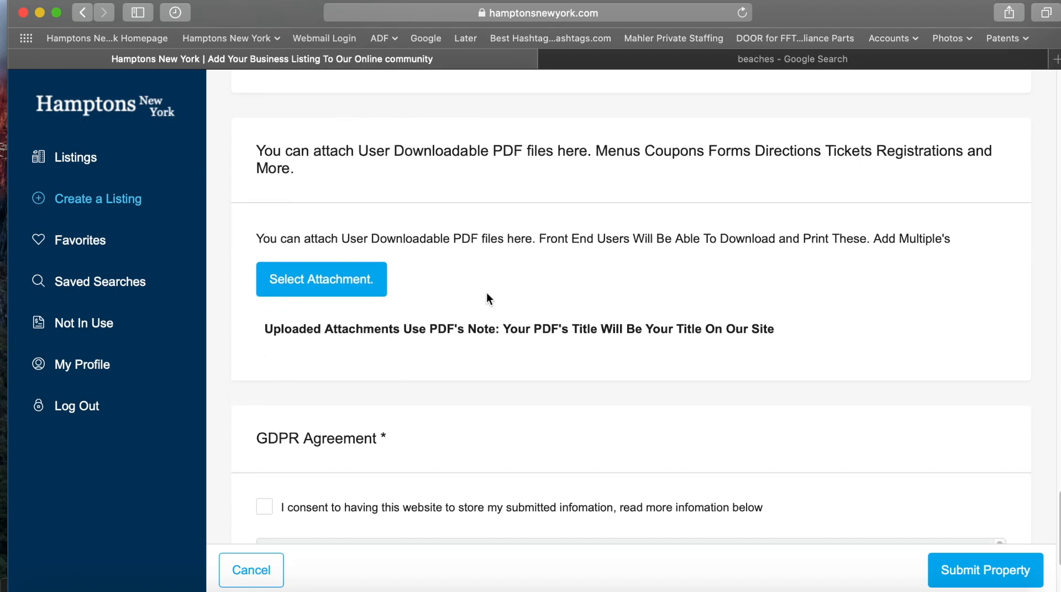
Step: Try choosing Hamptons.JPG from the Desktop as an attachment, and cancel the file selection
left_click(319, 279)
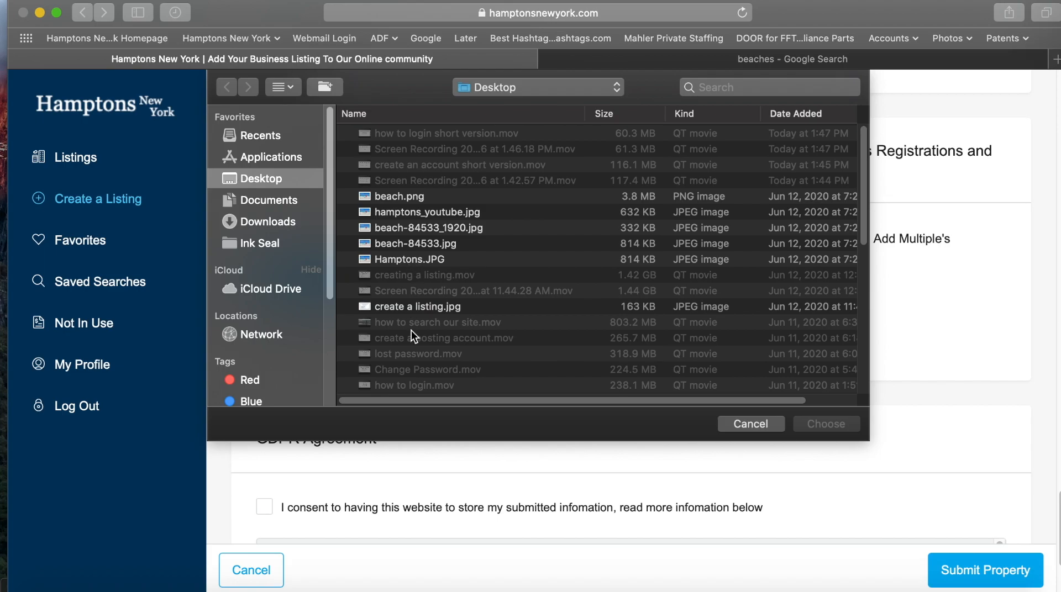
left_click(418, 260)
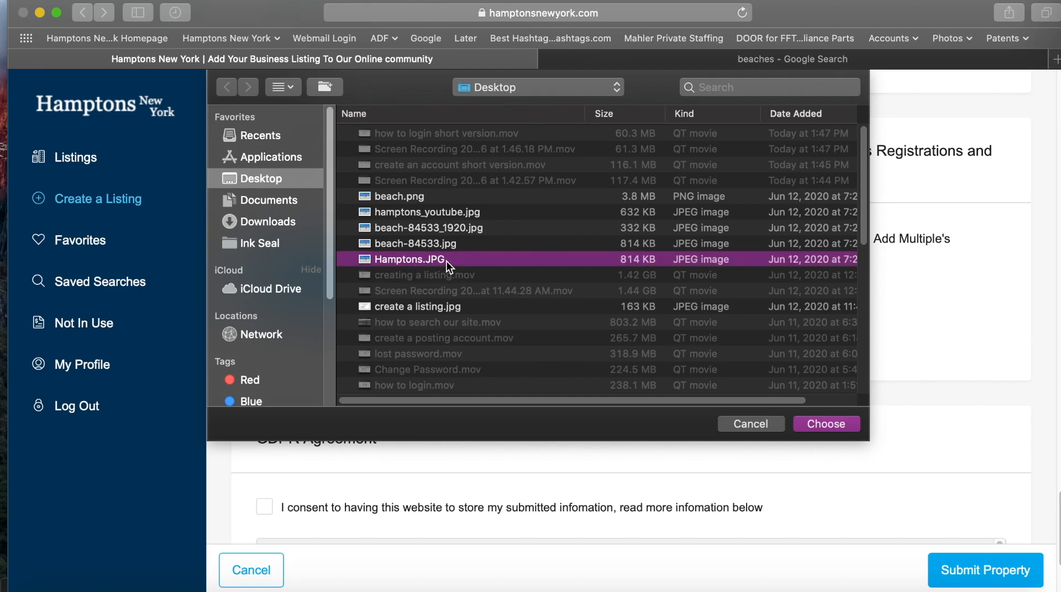
left_click(766, 428)
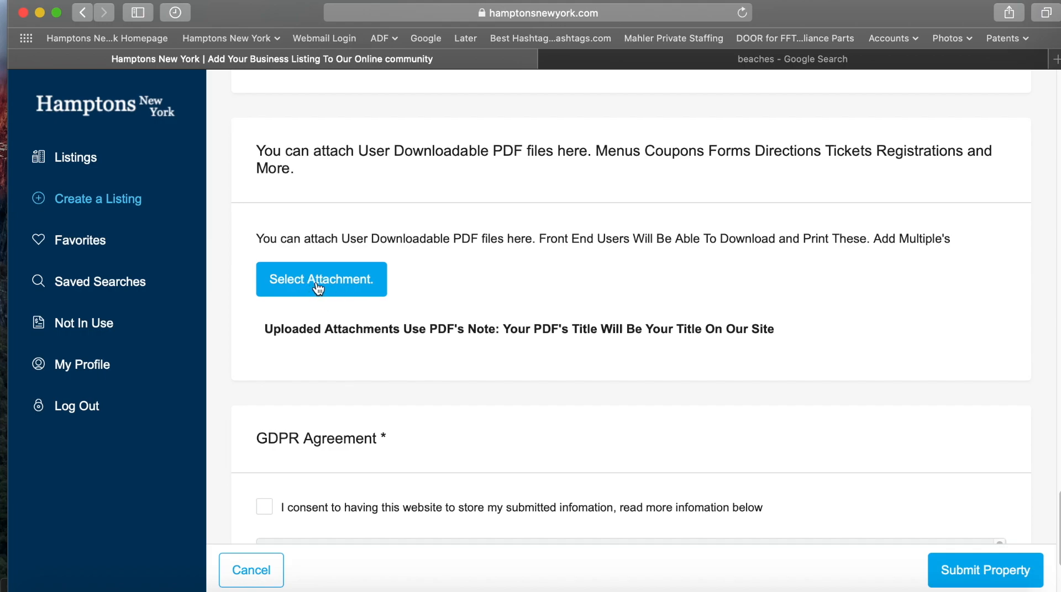
Step: Try ticking the consent checkbox in the GDPR Agreement section, and clear it again
scroll(317, 283, "down", 5)
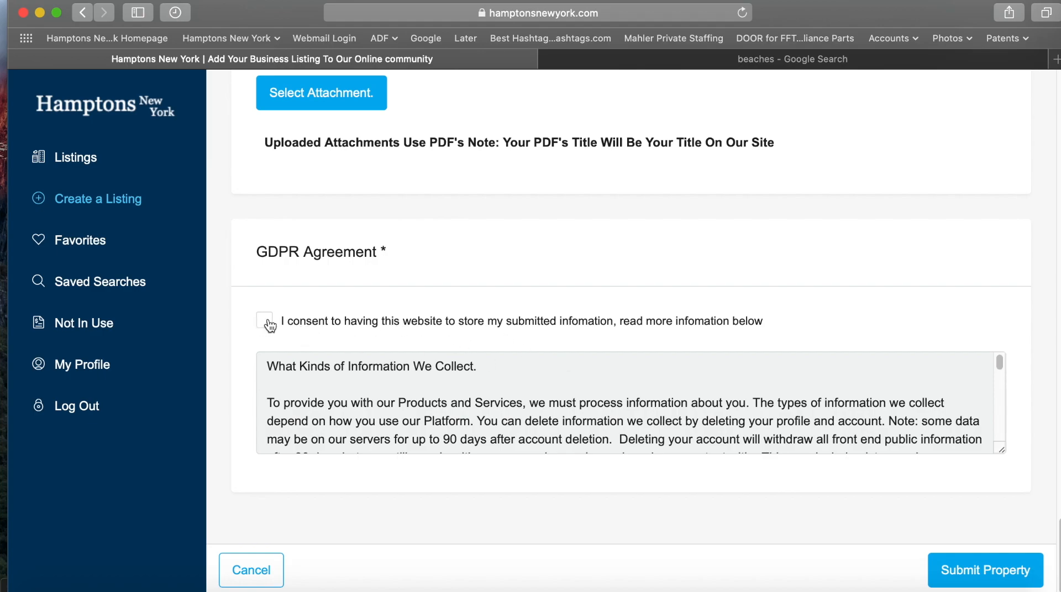
left_click(270, 325)
left_click(269, 325)
Step: Go to the account's Listings and open the entry "Therapist & Therapy in The Hamptons and on The East End"
left_click(82, 158)
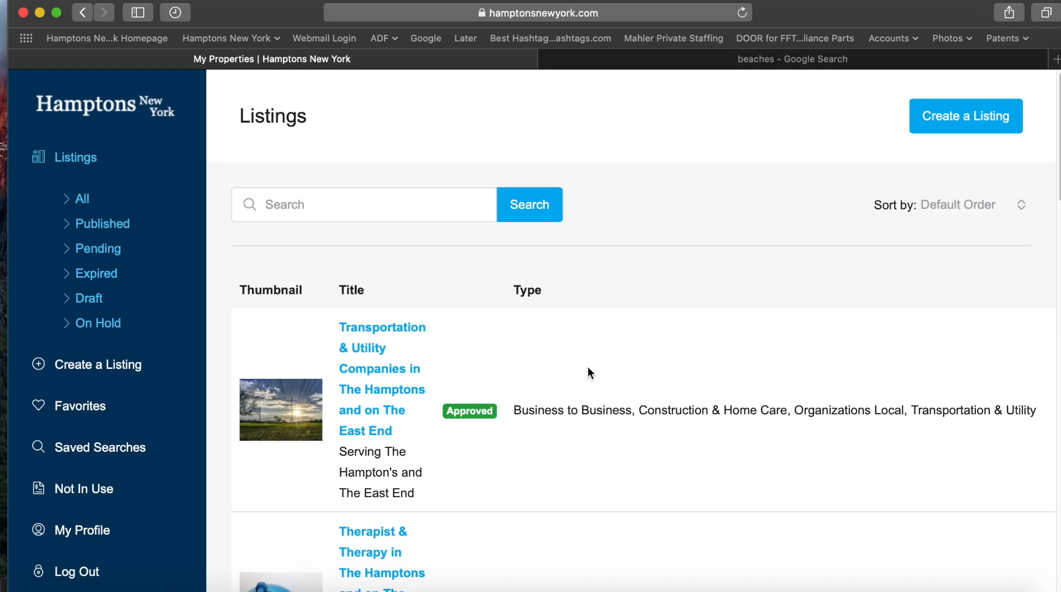
scroll(573, 495, "down", 3)
scroll(573, 496, "down", 3)
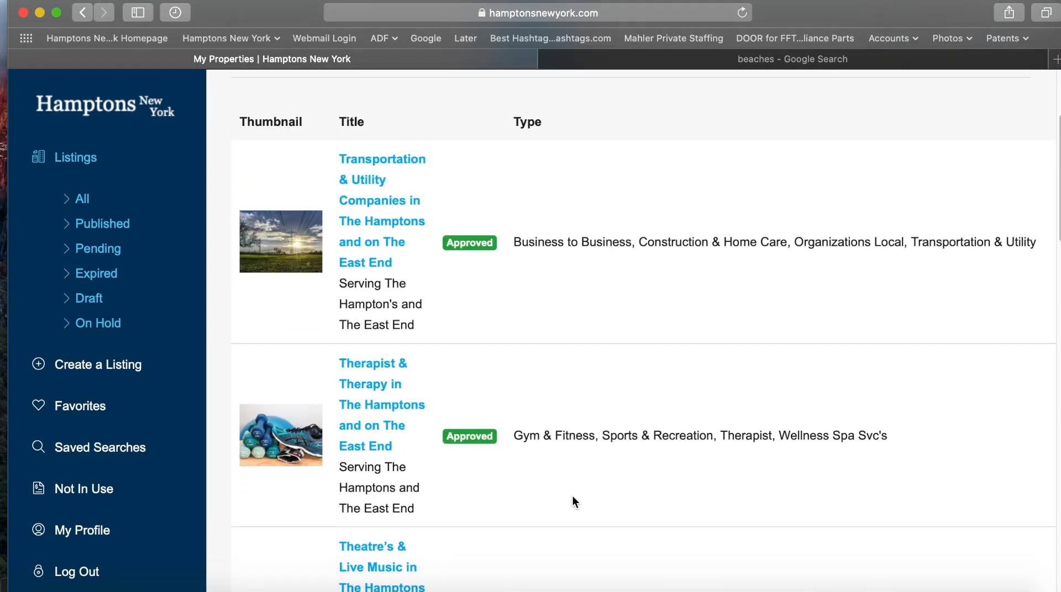
scroll(572, 495, "down", 3)
scroll(569, 494, "down", 3)
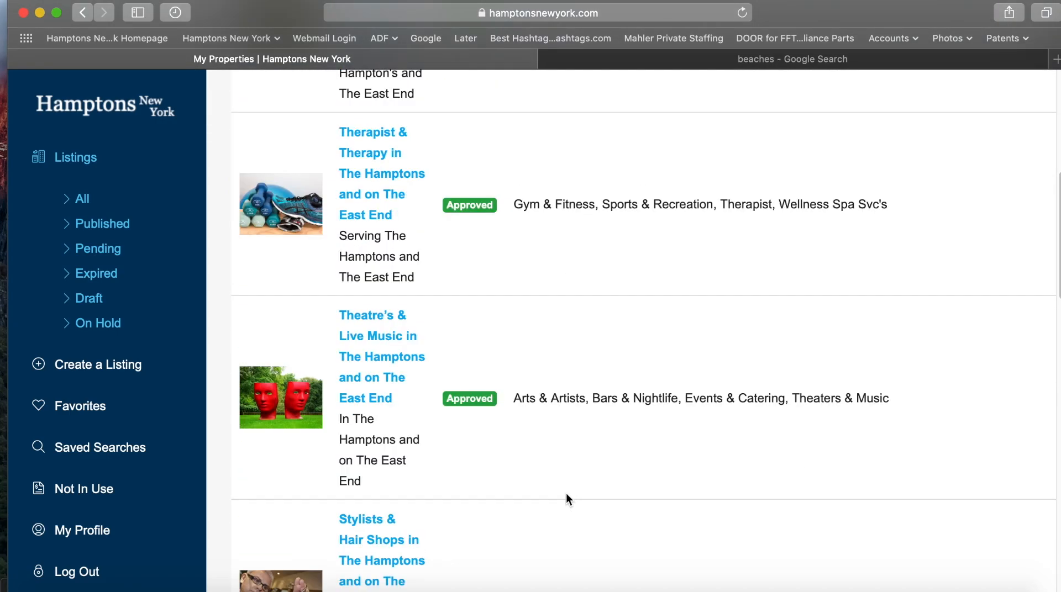
scroll(564, 490, "up", 2)
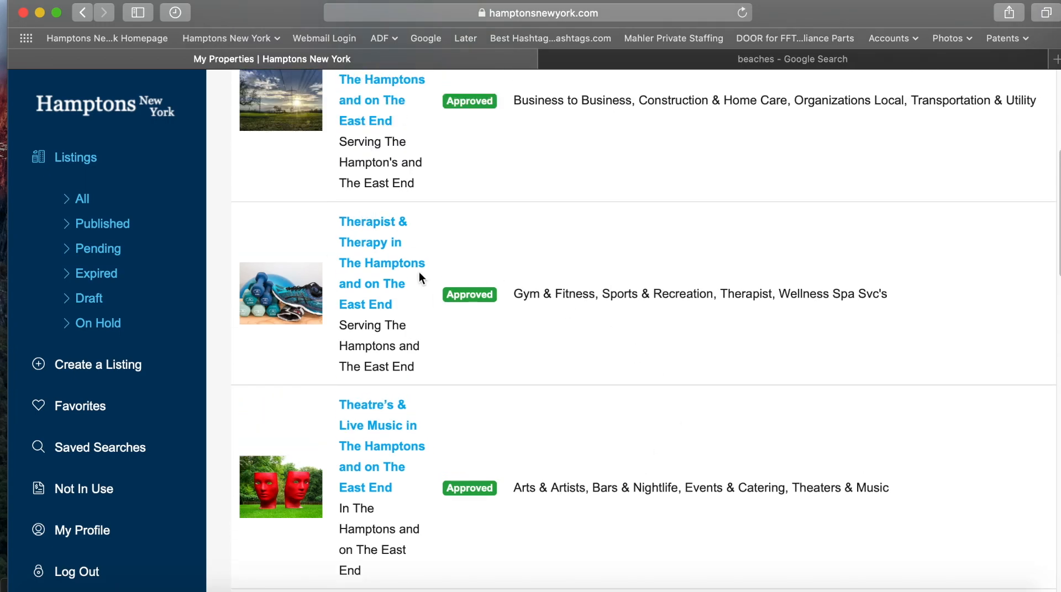
scroll(416, 385, "up", 2)
scroll(416, 382, "up", 4)
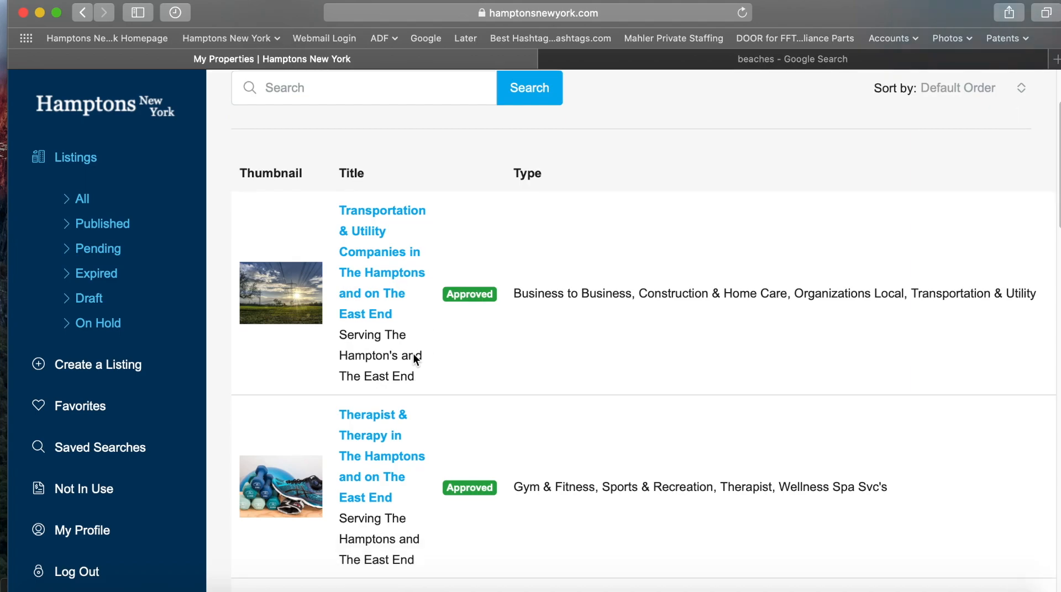
scroll(414, 355, "down", 4)
left_click(385, 354)
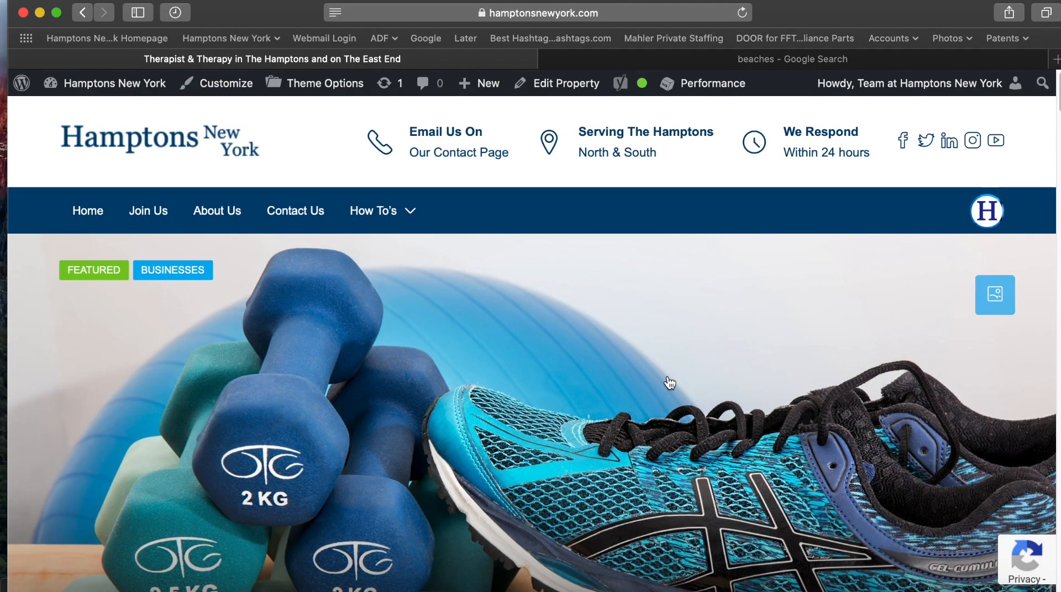
Step: Examine the published listing's header photo, category labels, title, and its favorite, share and print options
scroll(737, 374, "down", 2)
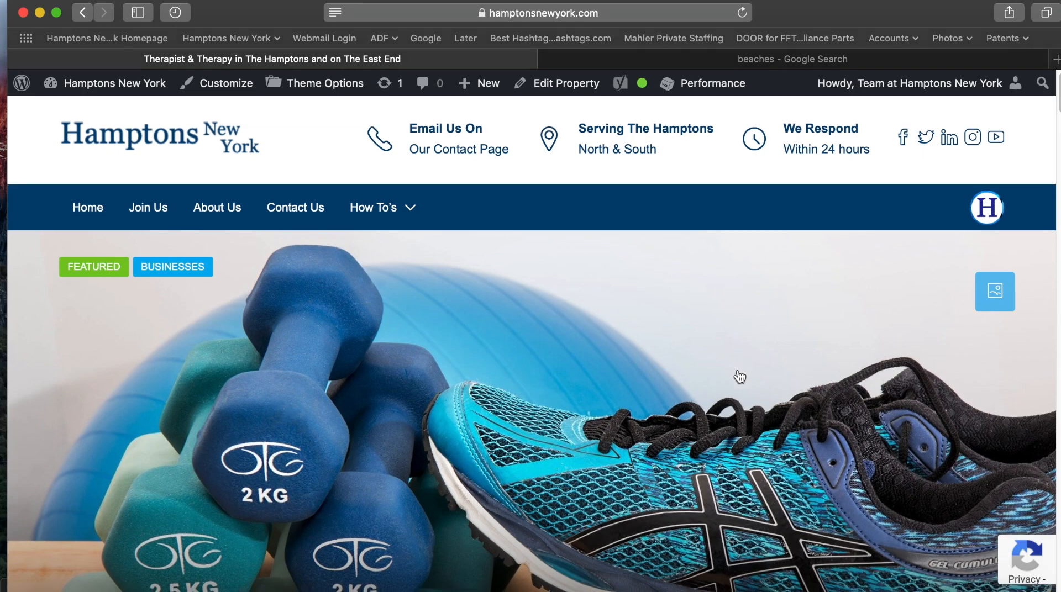
scroll(737, 374, "up", 2)
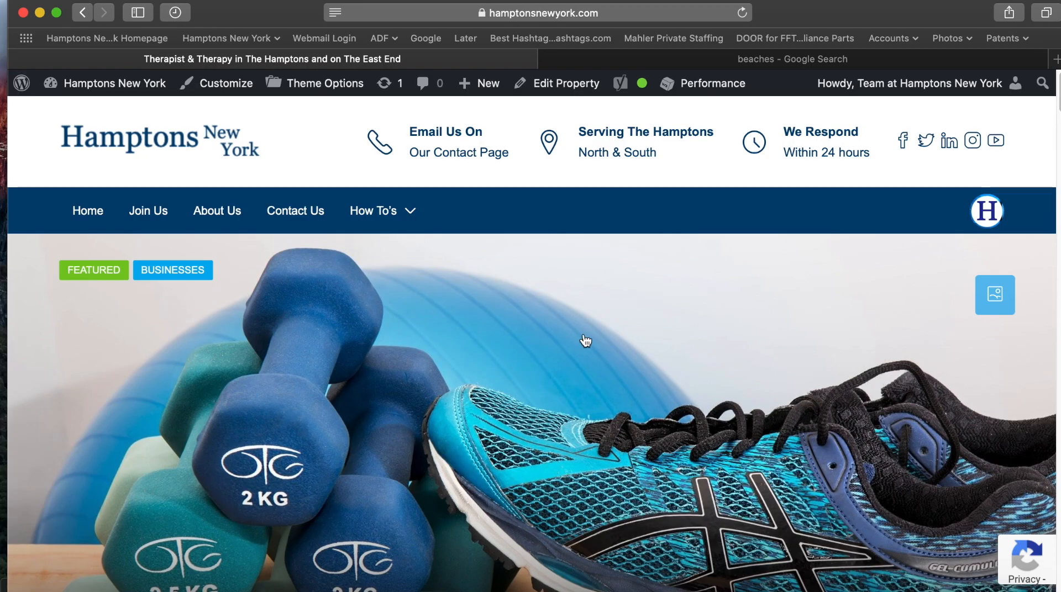
scroll(599, 374, "down", 8)
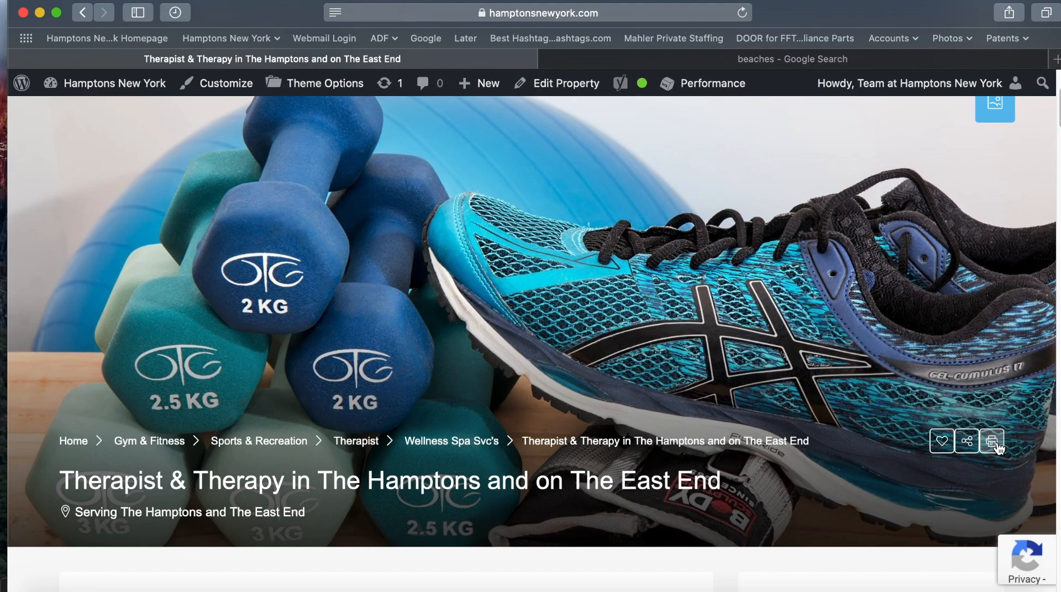
left_click(970, 445)
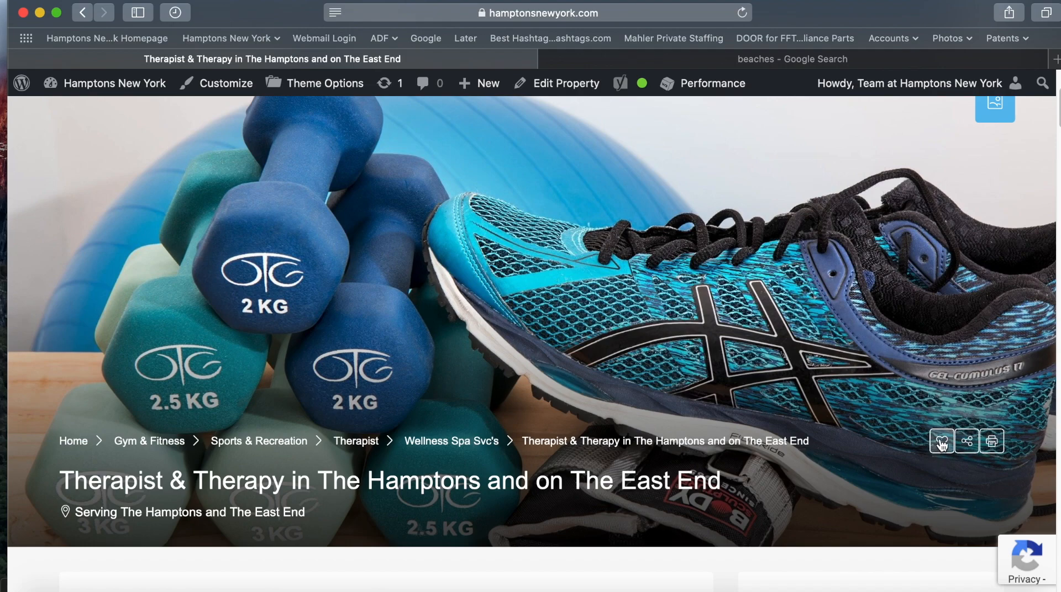
Step: Review how the published listing lays out its category trail, title, About Us section and contact form
scroll(747, 333, "down", 3)
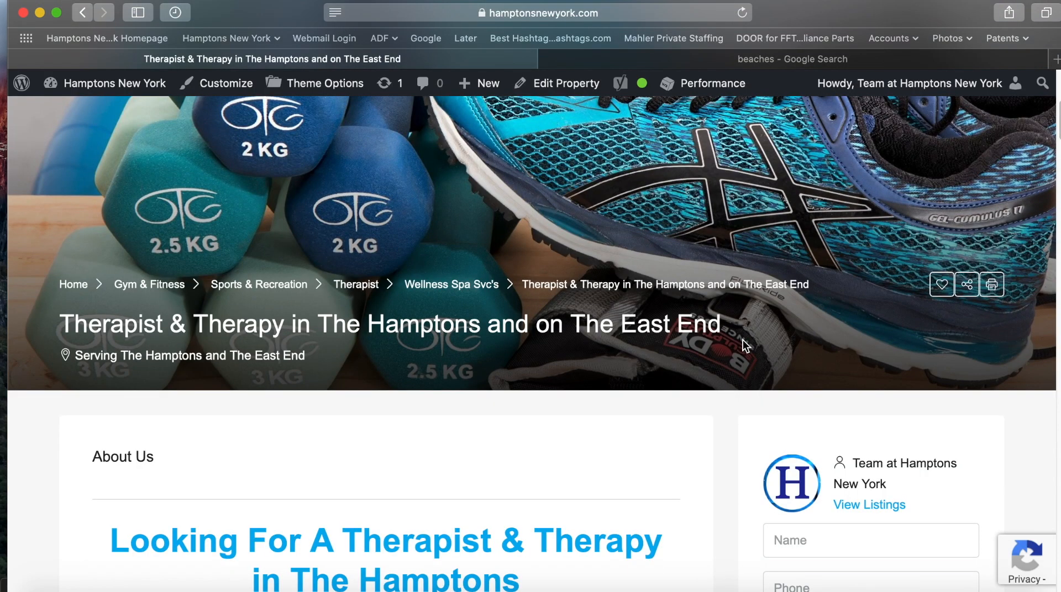
scroll(743, 340, "up", 6)
scroll(697, 368, "down", 2)
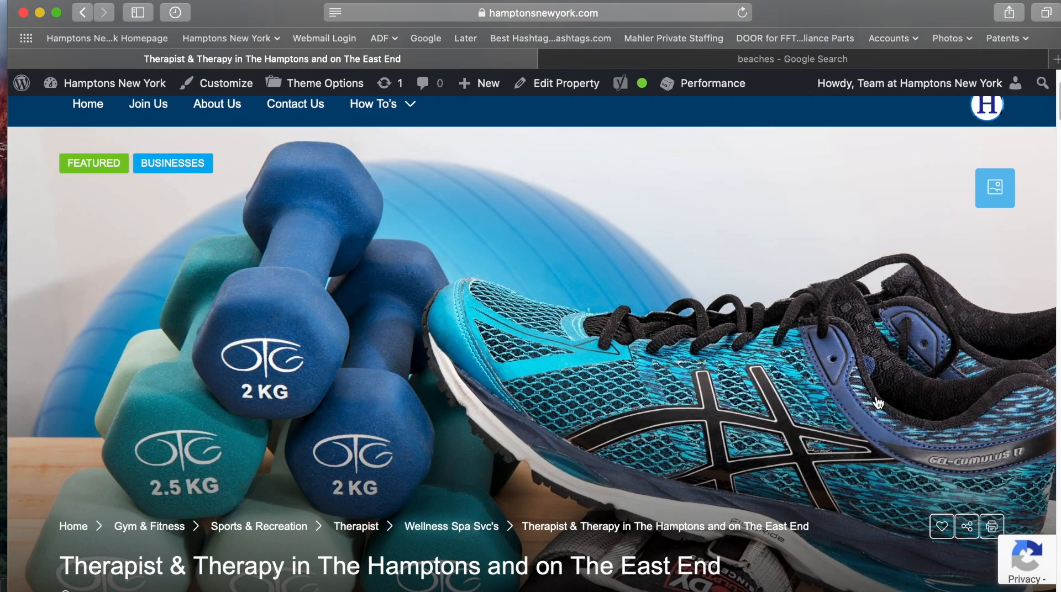
scroll(879, 402, "down", 1)
scroll(871, 398, "down", 2)
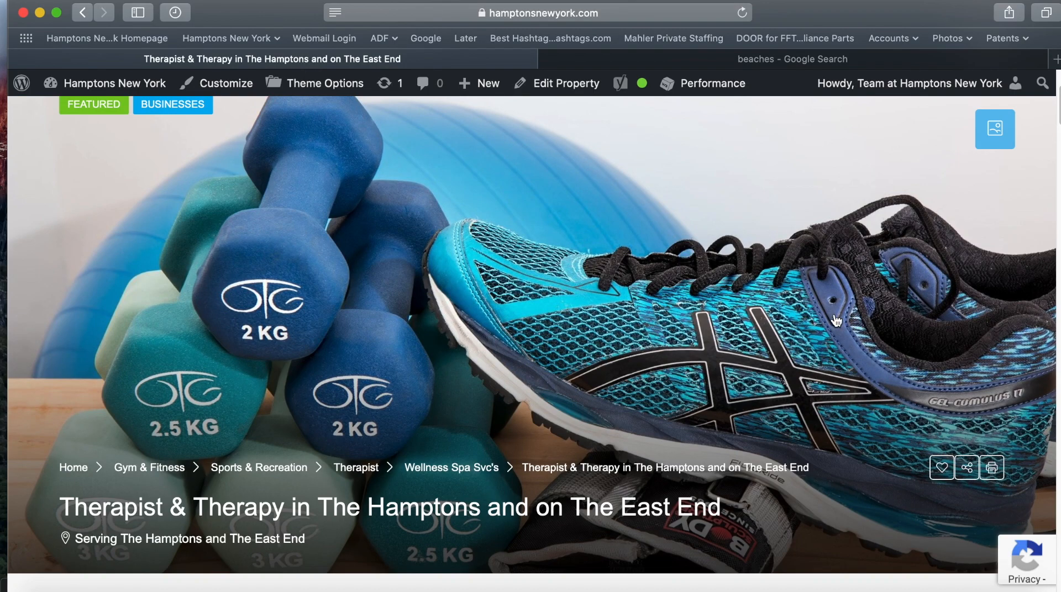
scroll(801, 348, "down", 1)
scroll(797, 351, "down", 3)
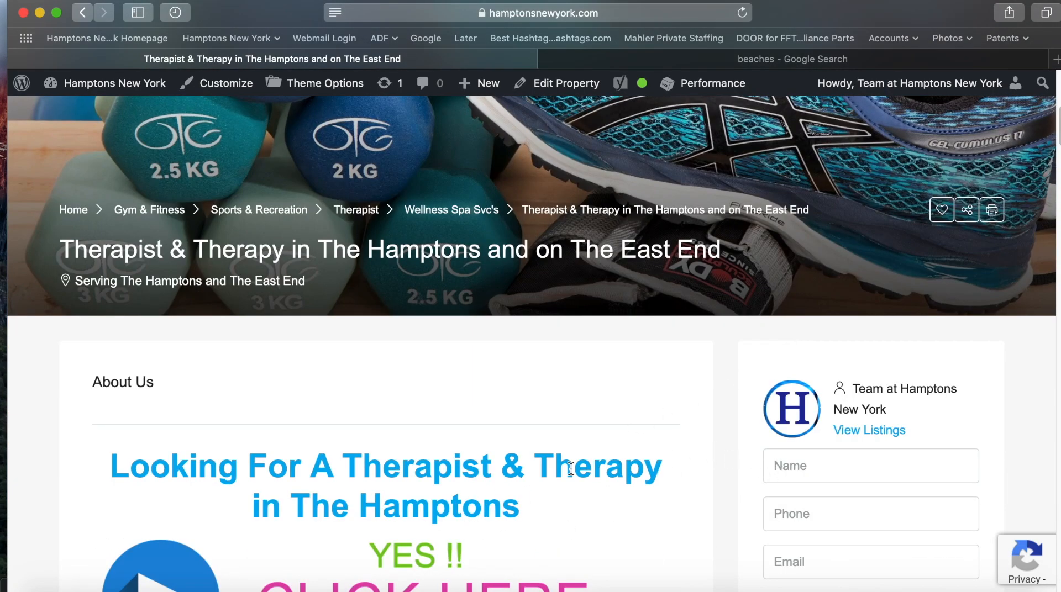
scroll(469, 445, "down", 3)
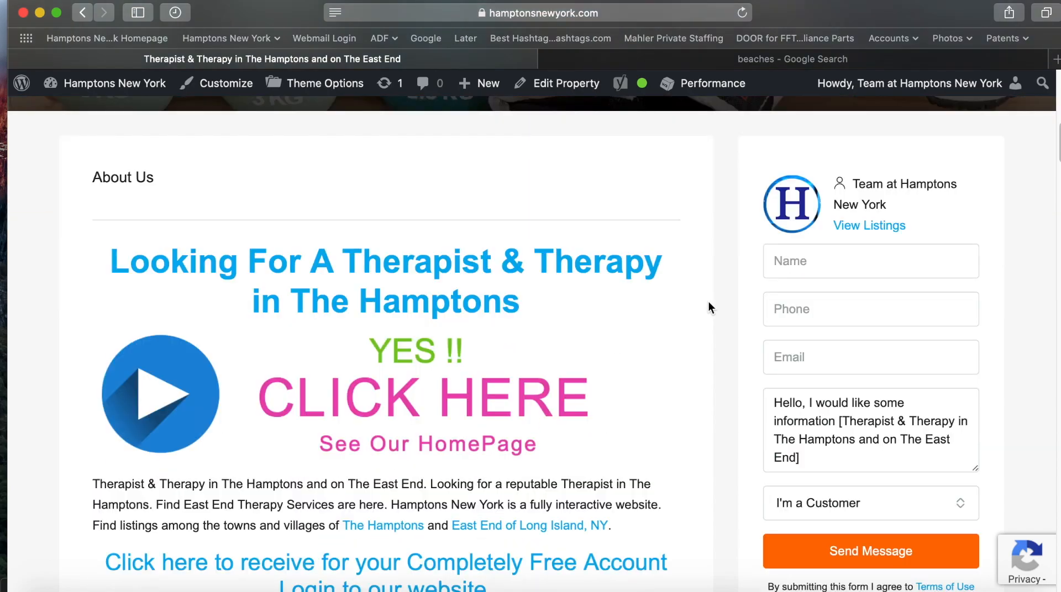
scroll(605, 303, "up", 2)
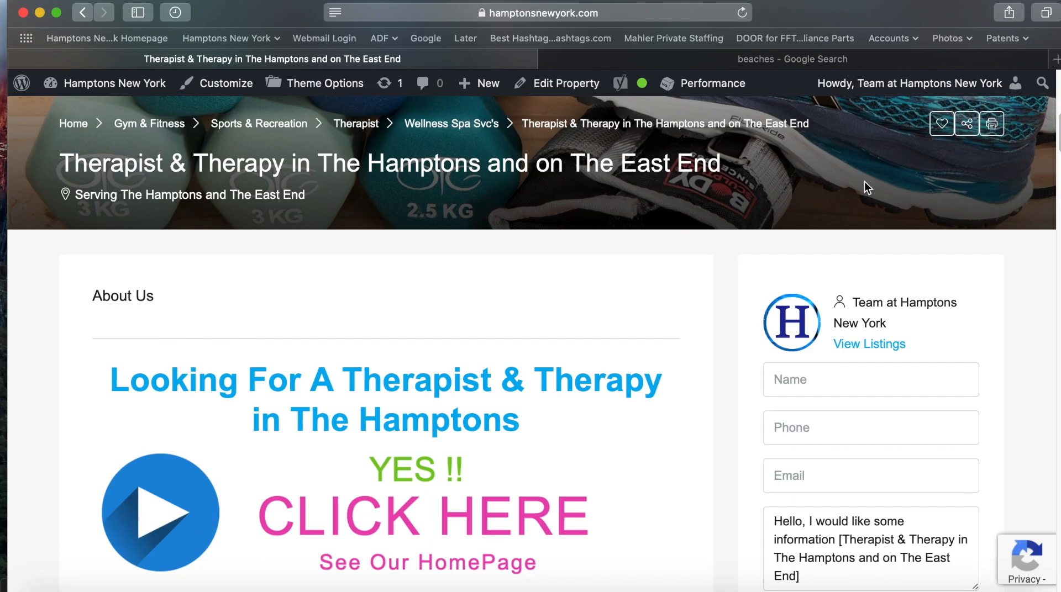
Step: Read the listing's About Us introduction, the contact form beside it, and the bullet points about therapist and therapy services
scroll(664, 354, "down", 1)
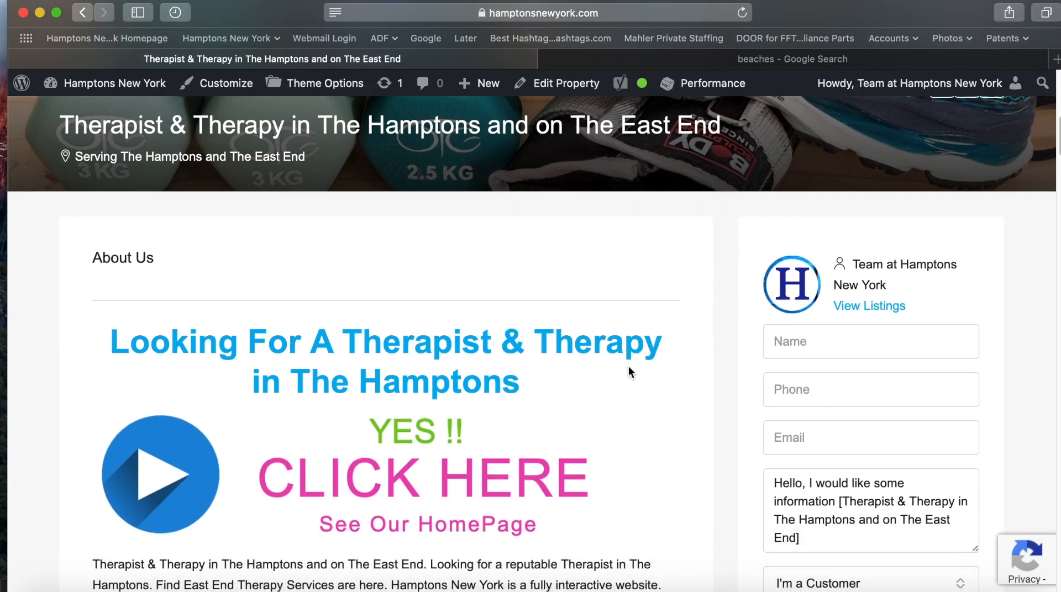
scroll(643, 386, "down", 2)
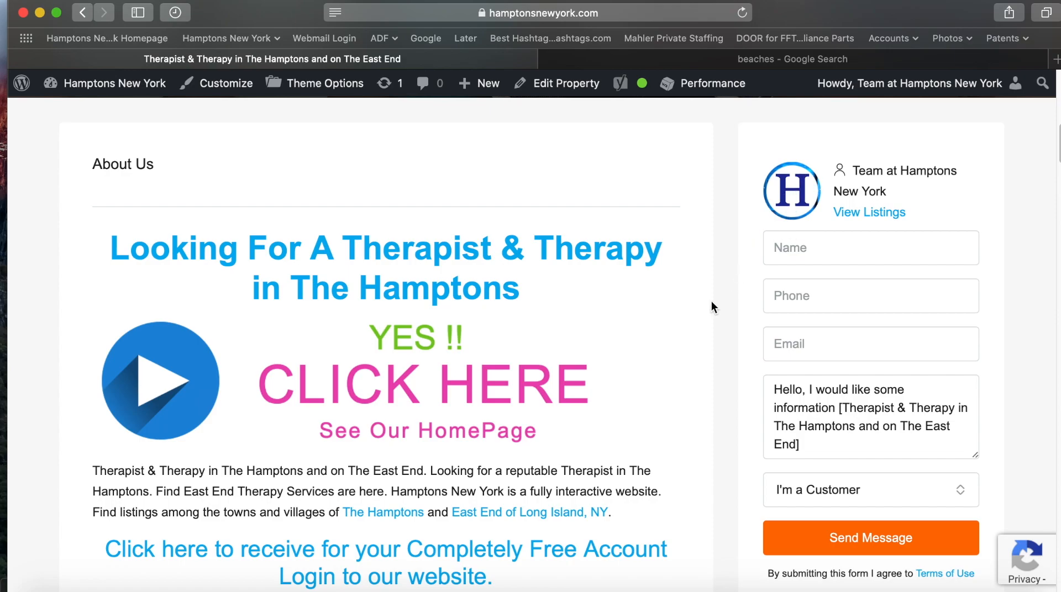
scroll(712, 301, "down", 2)
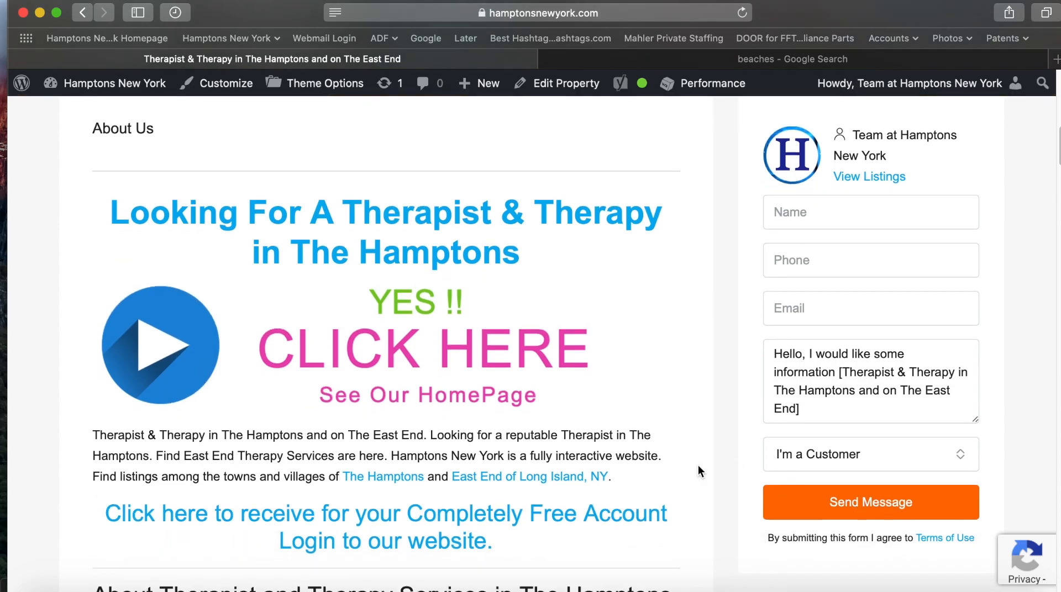
scroll(578, 357, "down", 5)
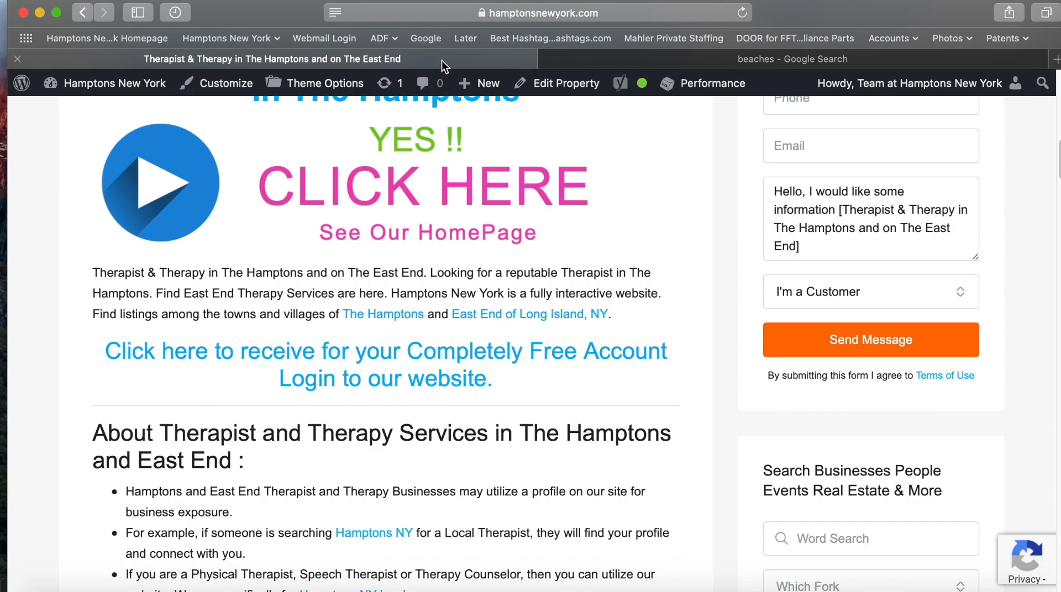
scroll(361, 358, "up", 1)
scroll(361, 357, "up", 1)
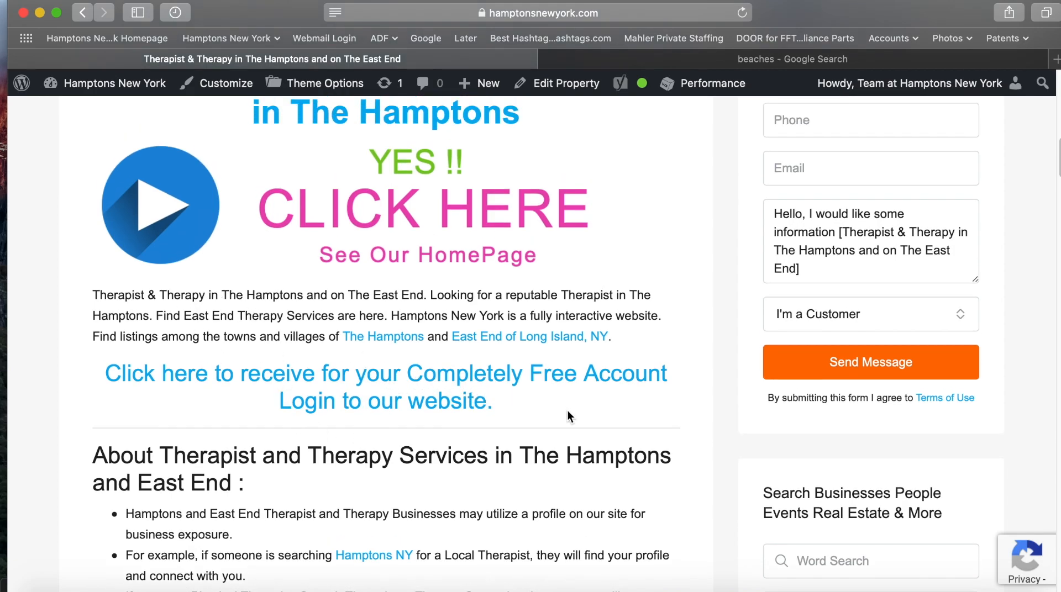
scroll(568, 416, "down", 8)
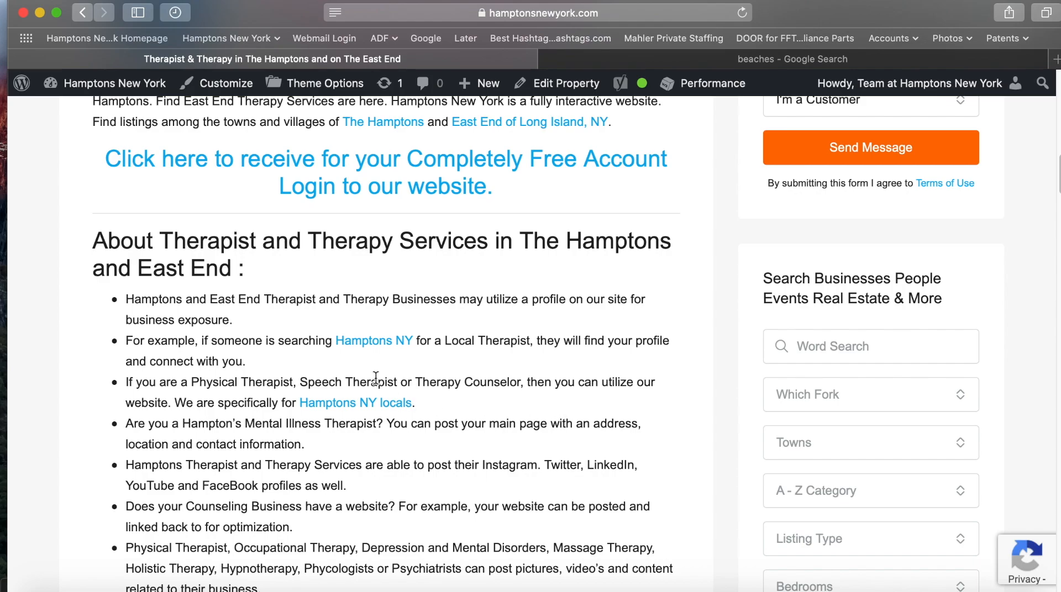
scroll(368, 406, "down", 1)
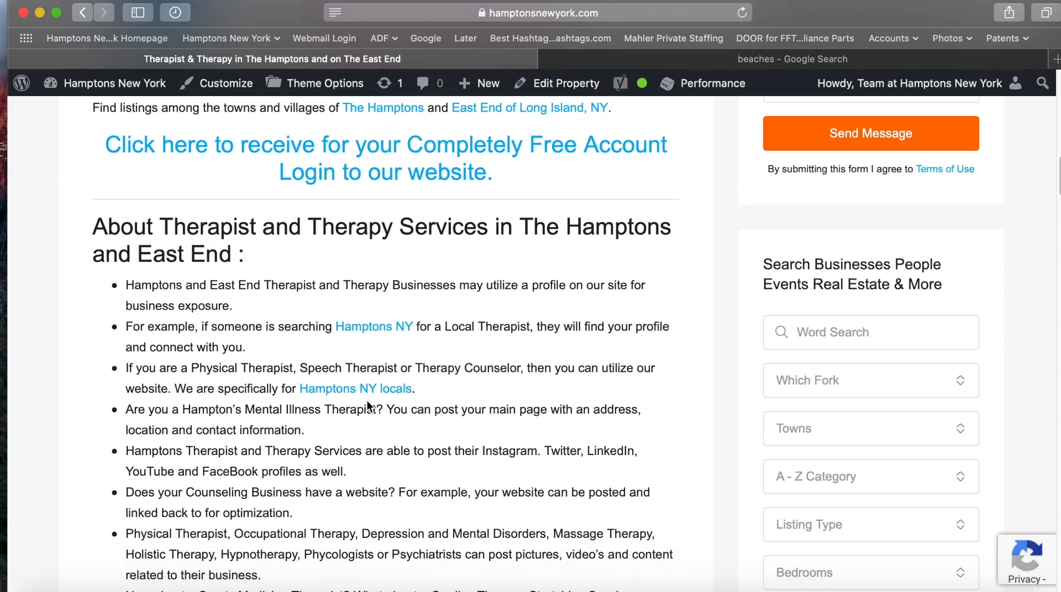
scroll(368, 406, "down", 2)
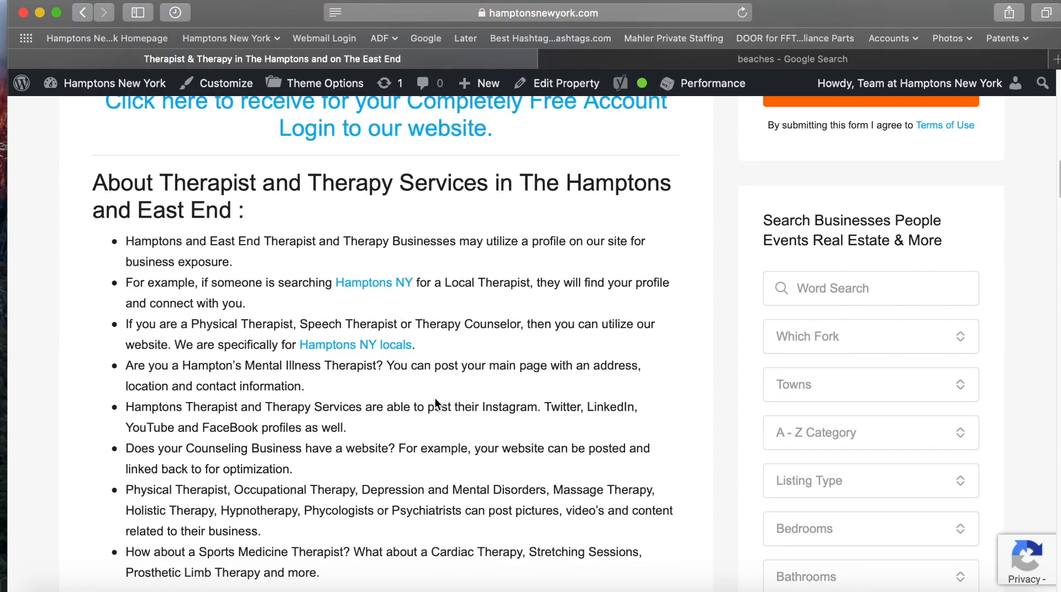
Step: Skim the listing's embedded photos, captions, offer section and free profile instructions, and return to the page header
scroll(435, 402, "down", 18)
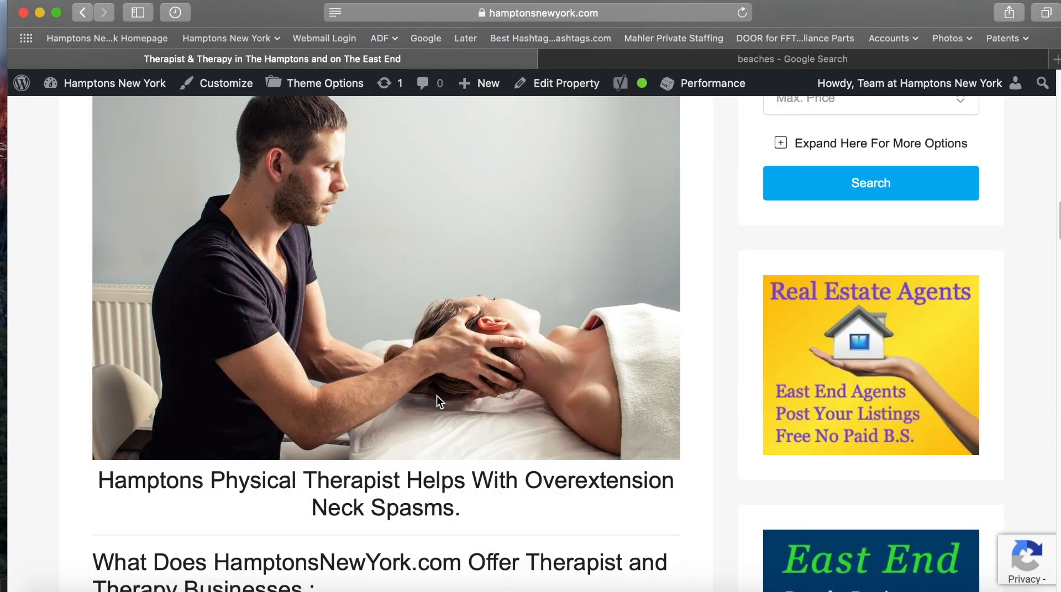
scroll(436, 396, "down", 20)
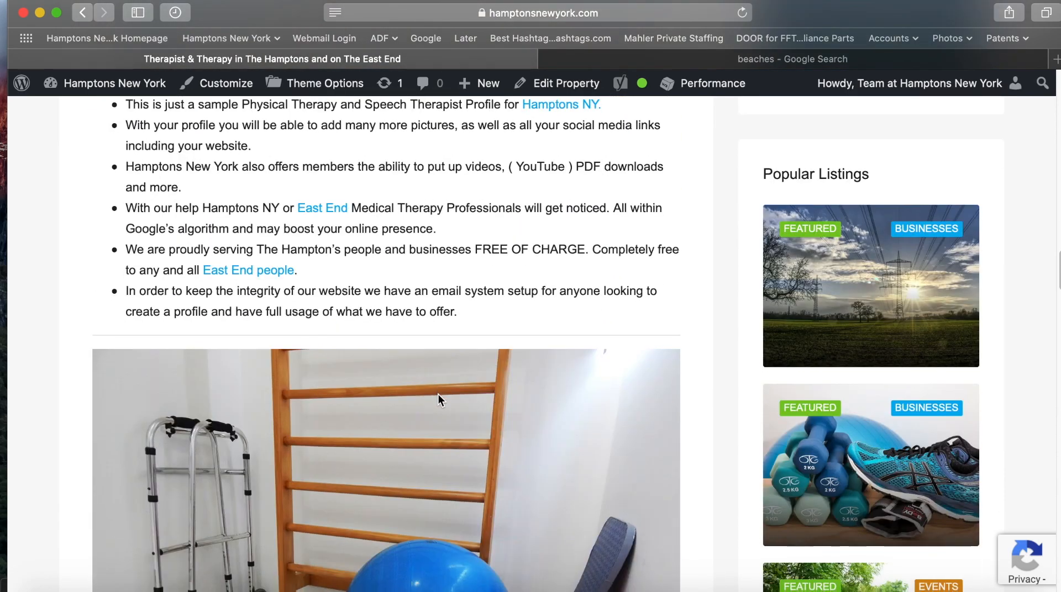
scroll(438, 394, "down", 7)
scroll(444, 397, "down", 2)
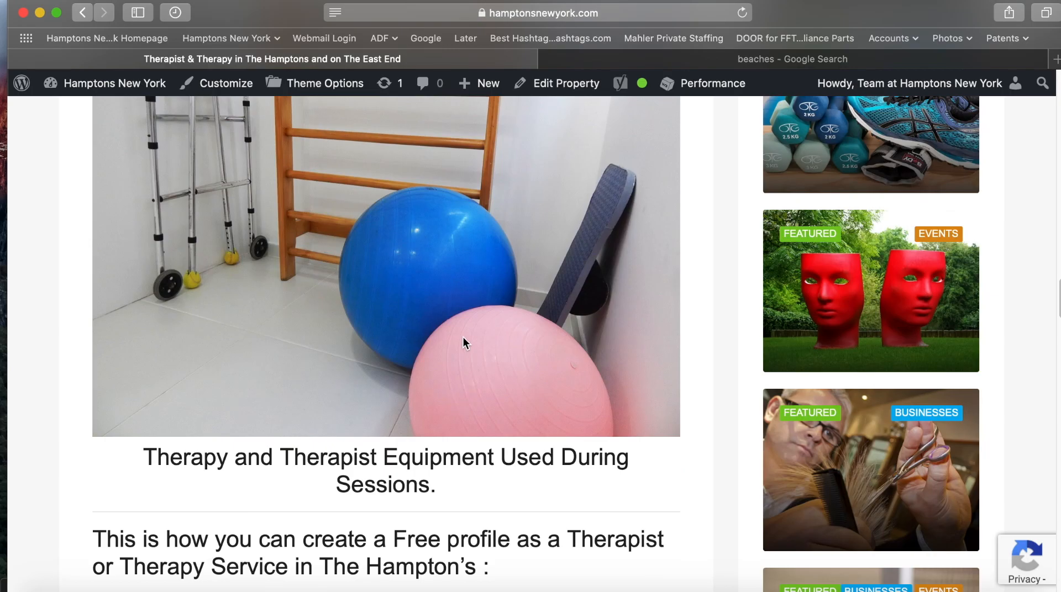
scroll(463, 338, "down", 8)
scroll(461, 342, "up", 6)
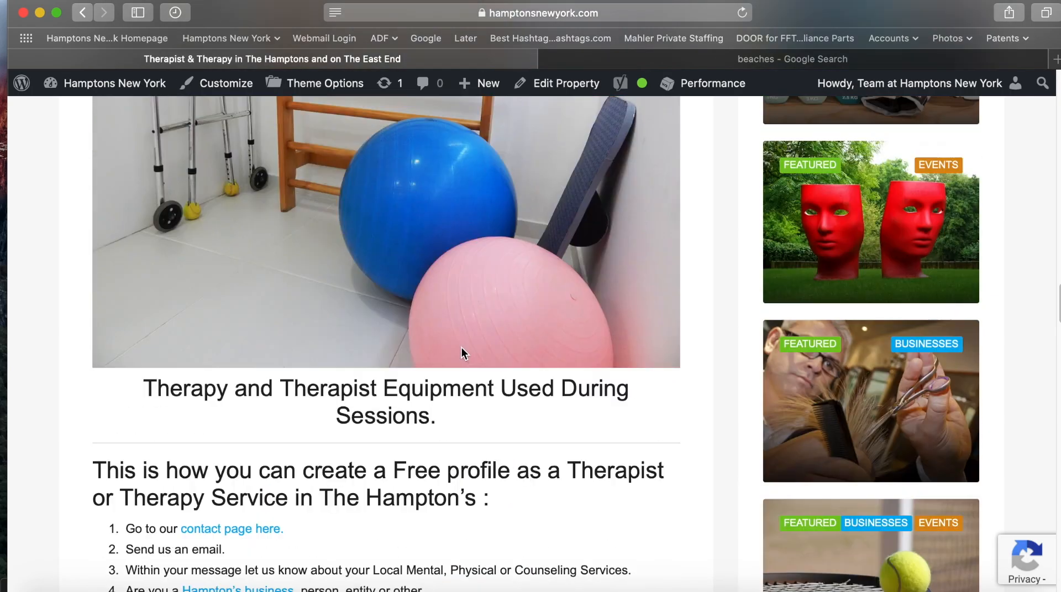
scroll(509, 288, "down", 15)
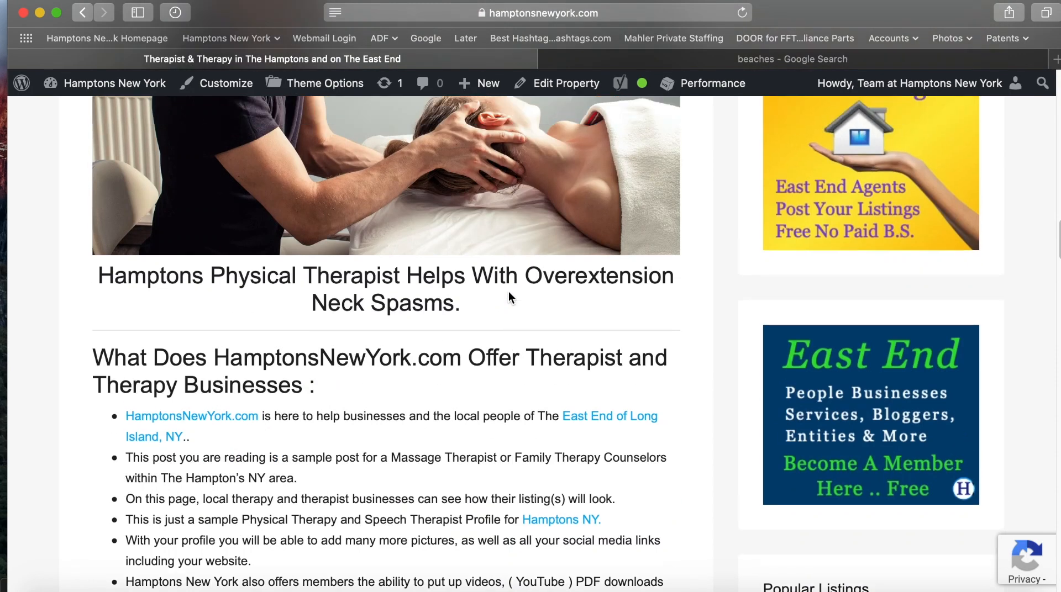
scroll(510, 292, "up", 20)
scroll(511, 292, "up", 10)
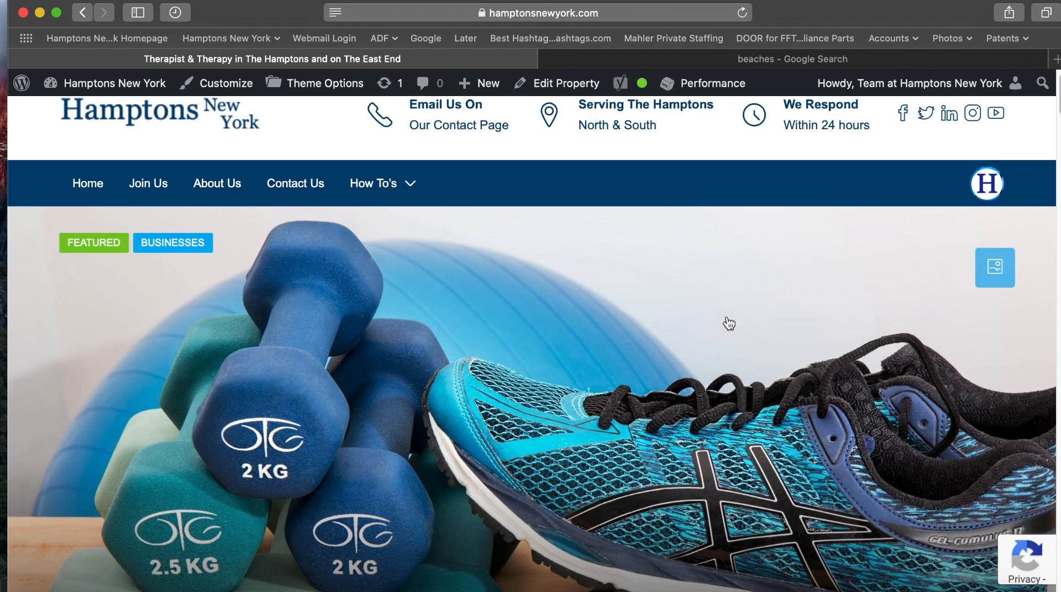
Step: Examine how the description combines headings, bullet text and the neck therapy photo, and compare it with the header image
scroll(630, 332, "down", 10)
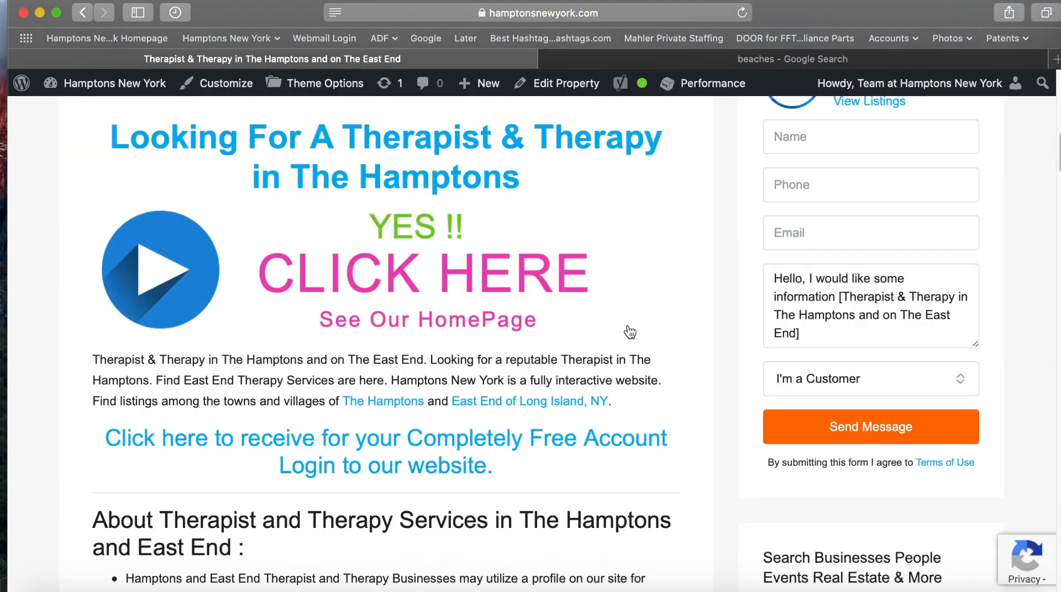
scroll(630, 332, "down", 8)
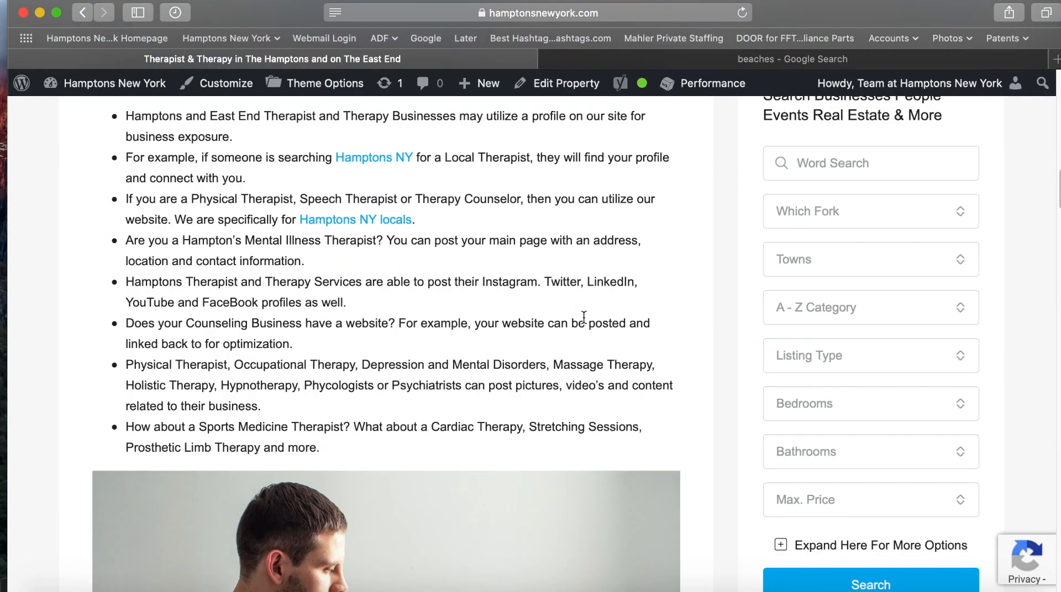
scroll(551, 310, "down", 4)
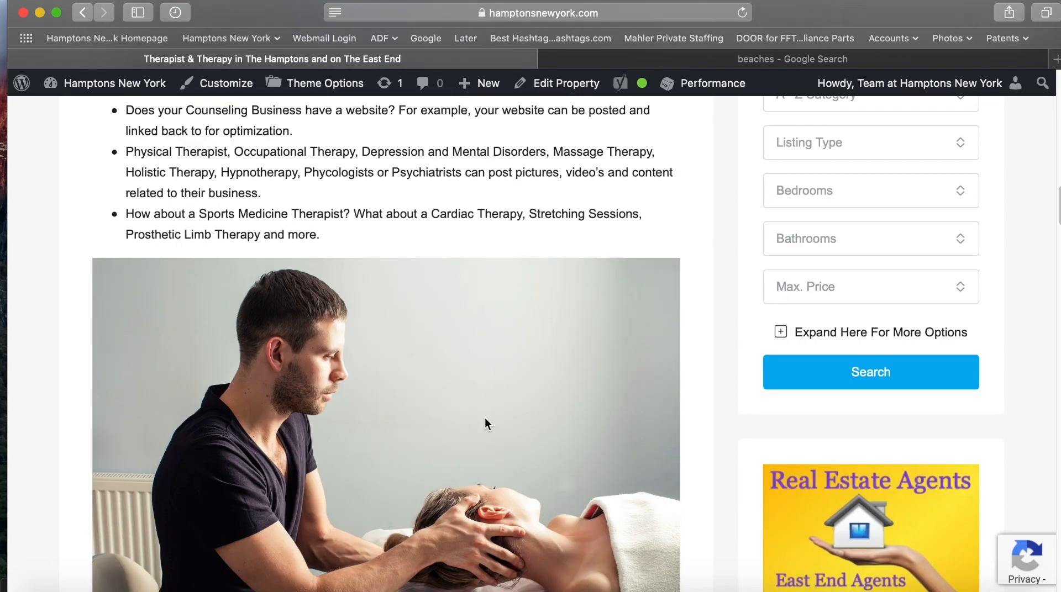
scroll(439, 414, "down", 4)
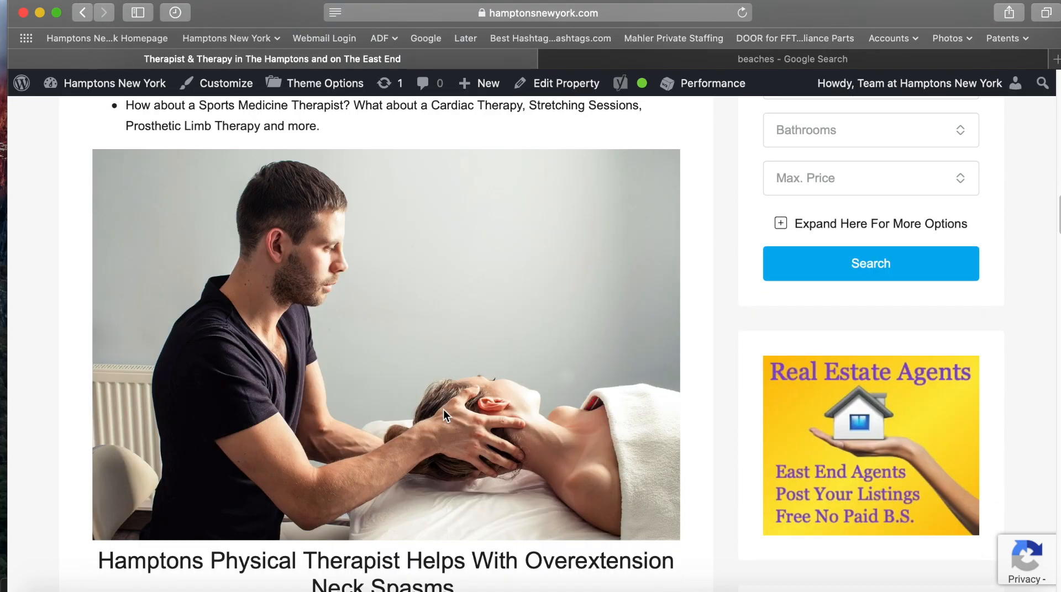
scroll(444, 409, "down", 5)
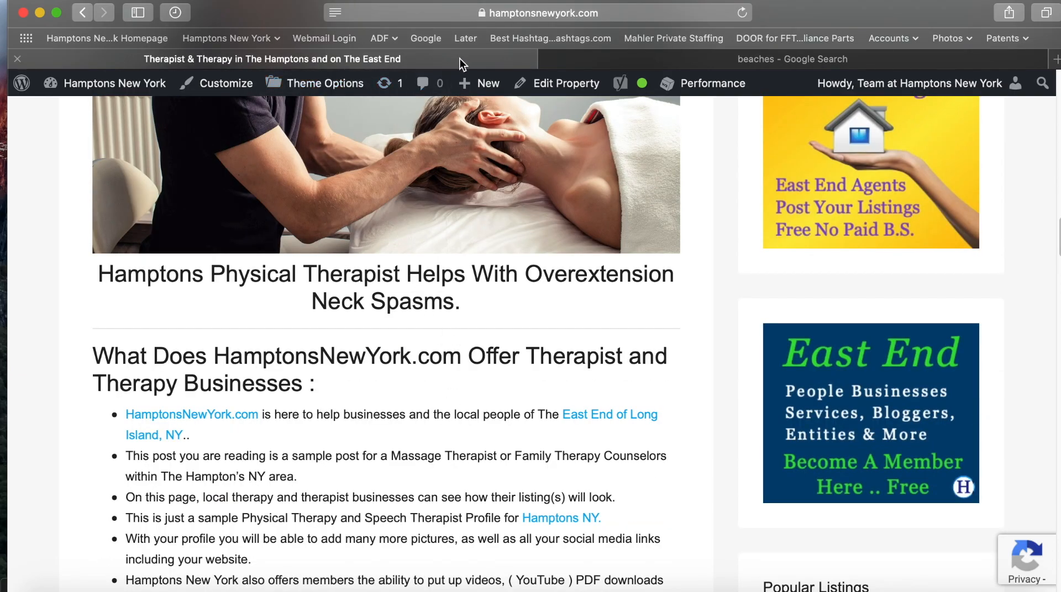
scroll(482, 313, "up", 15)
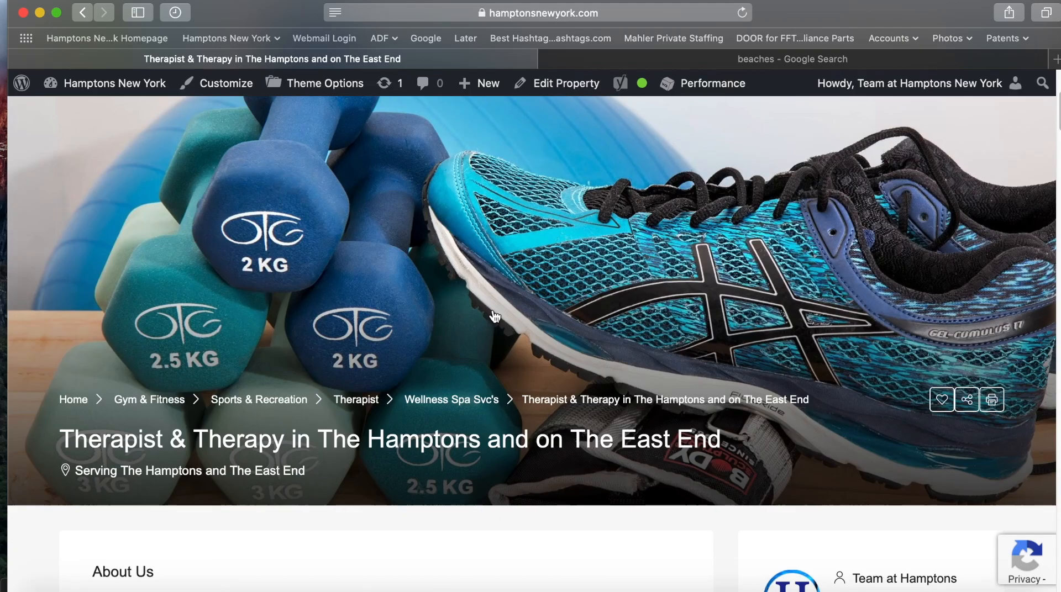
scroll(879, 290, "up", 3)
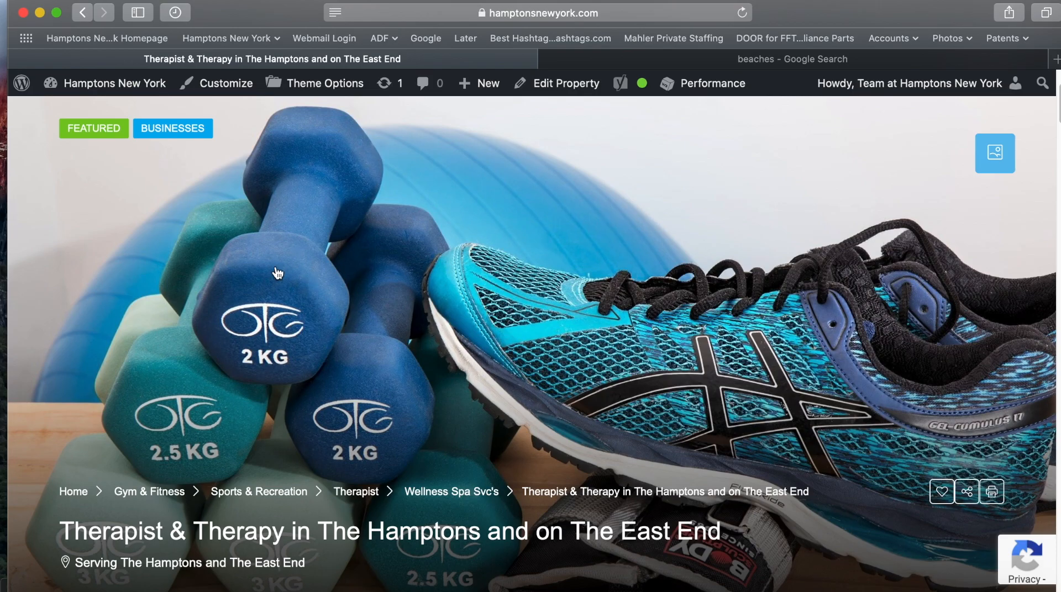
Step: Review the full listing down to its photo credits, the Our Location details with the Google Maps link, and the What We Offer features
scroll(484, 348, "down", 10)
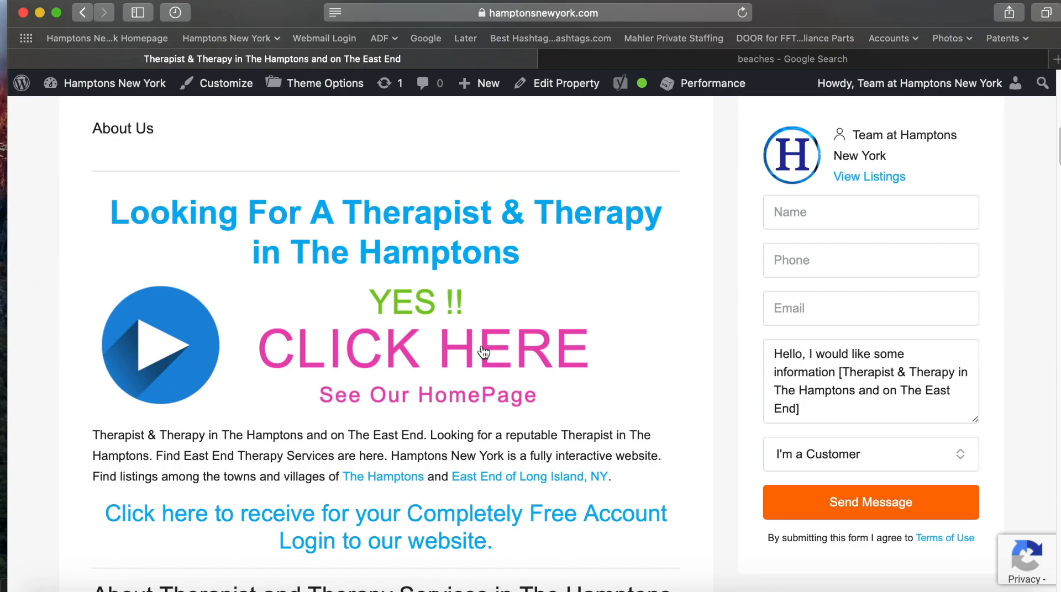
scroll(484, 343, "down", 15)
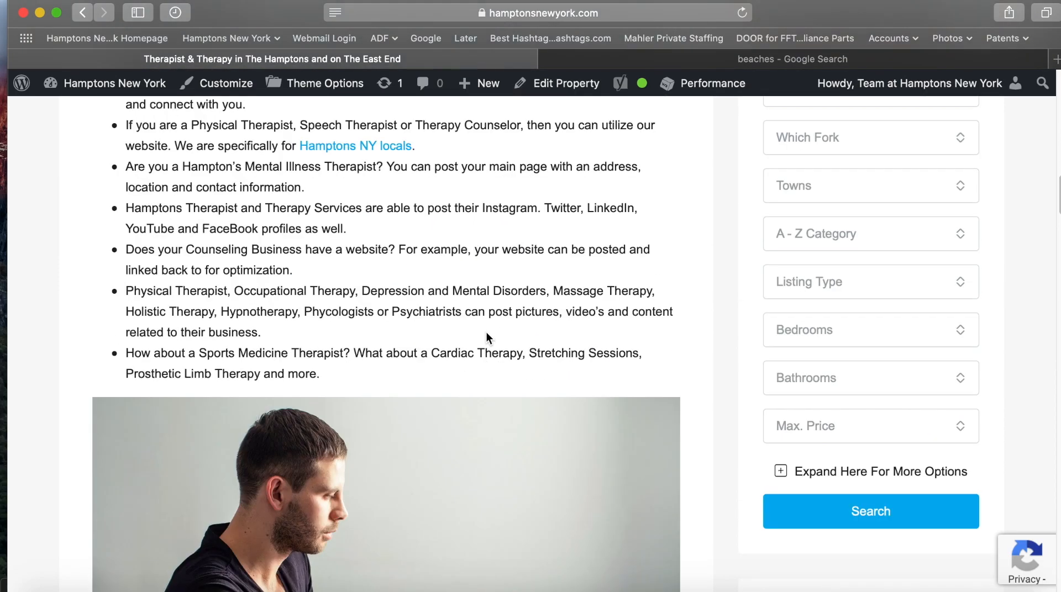
scroll(486, 333, "down", 8)
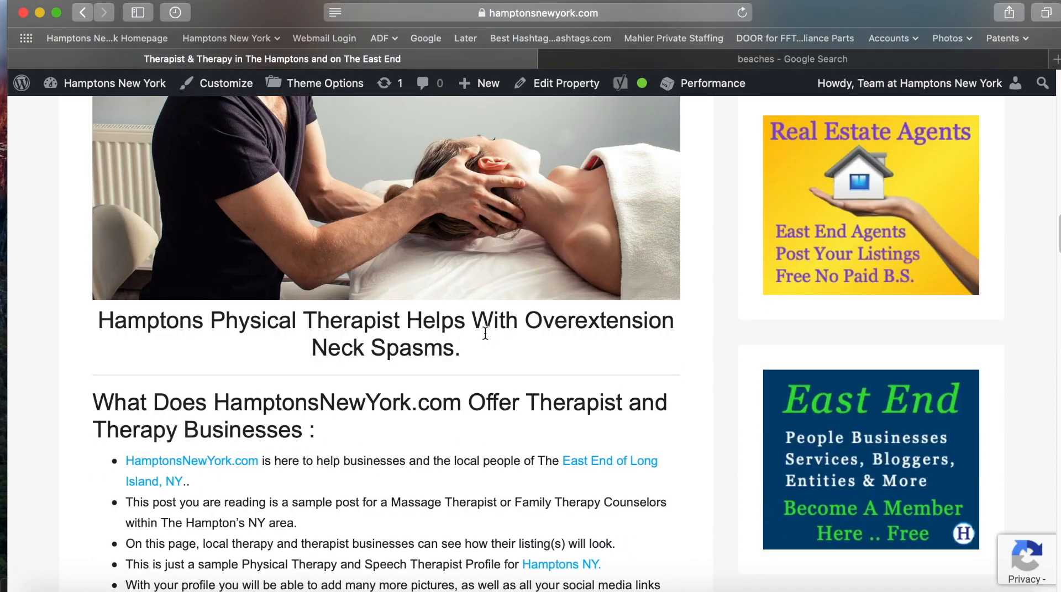
scroll(482, 332, "down", 10)
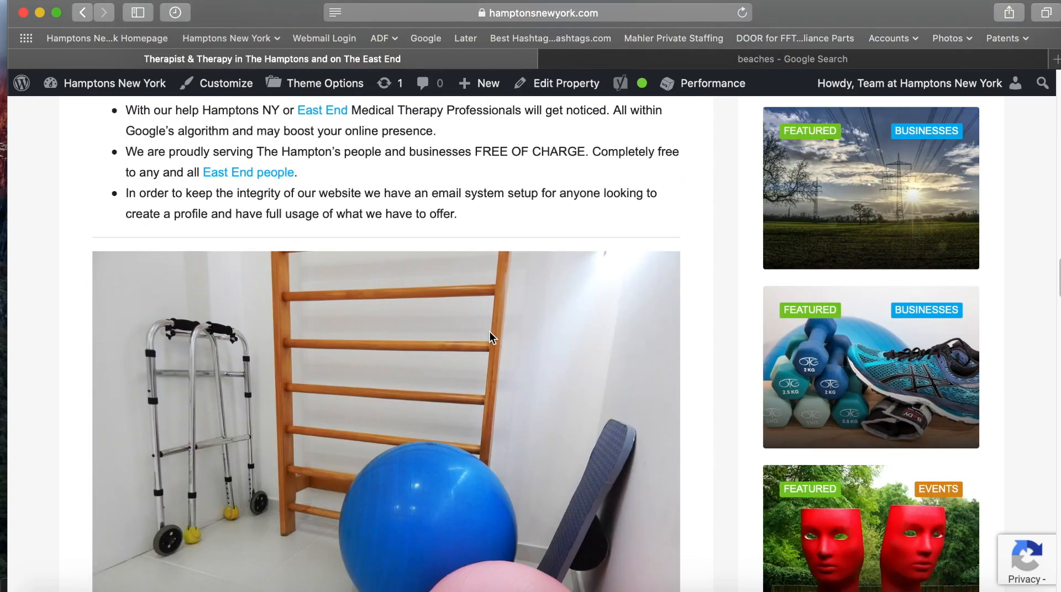
scroll(490, 338, "down", 15)
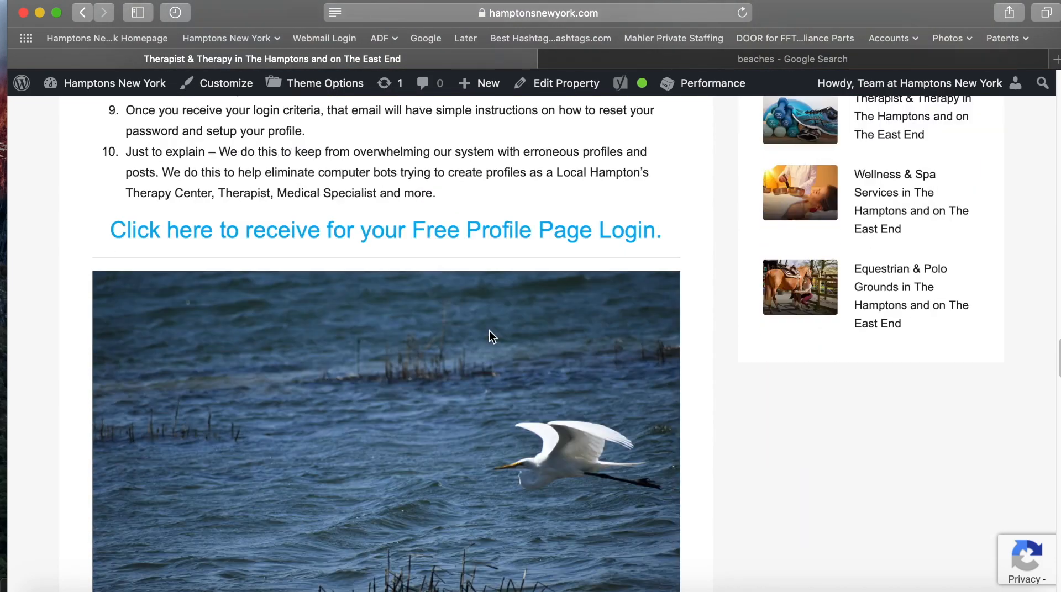
scroll(490, 331, "down", 10)
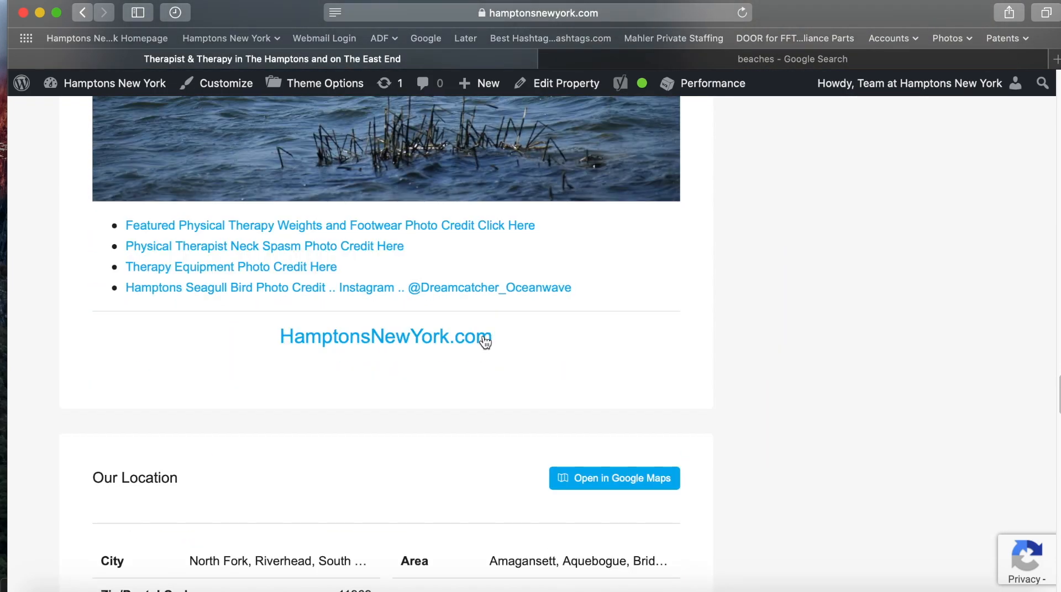
scroll(487, 343, "down", 4)
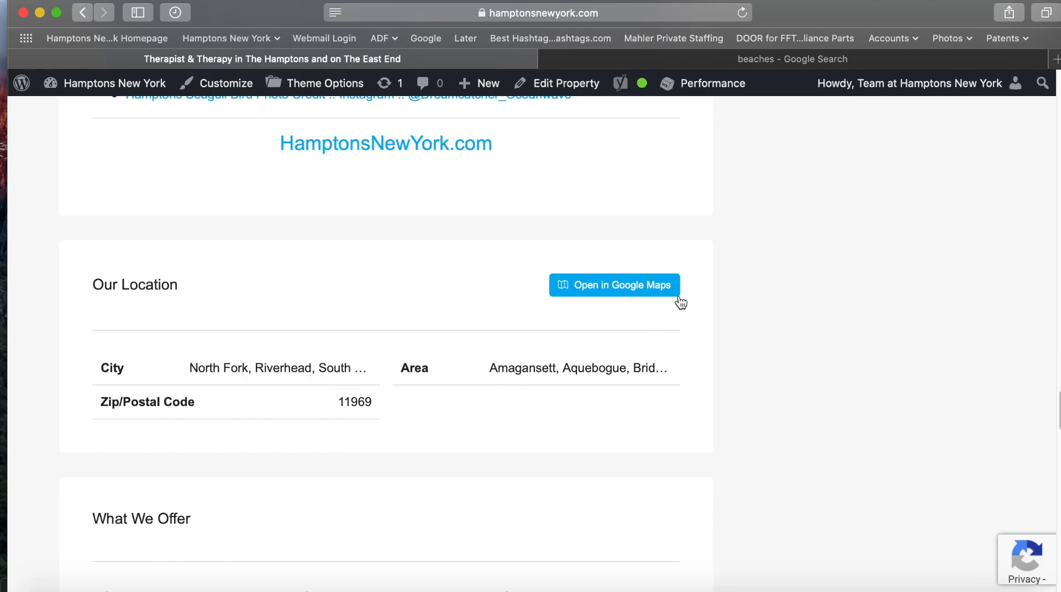
scroll(488, 369, "down", 3)
scroll(481, 368, "down", 5)
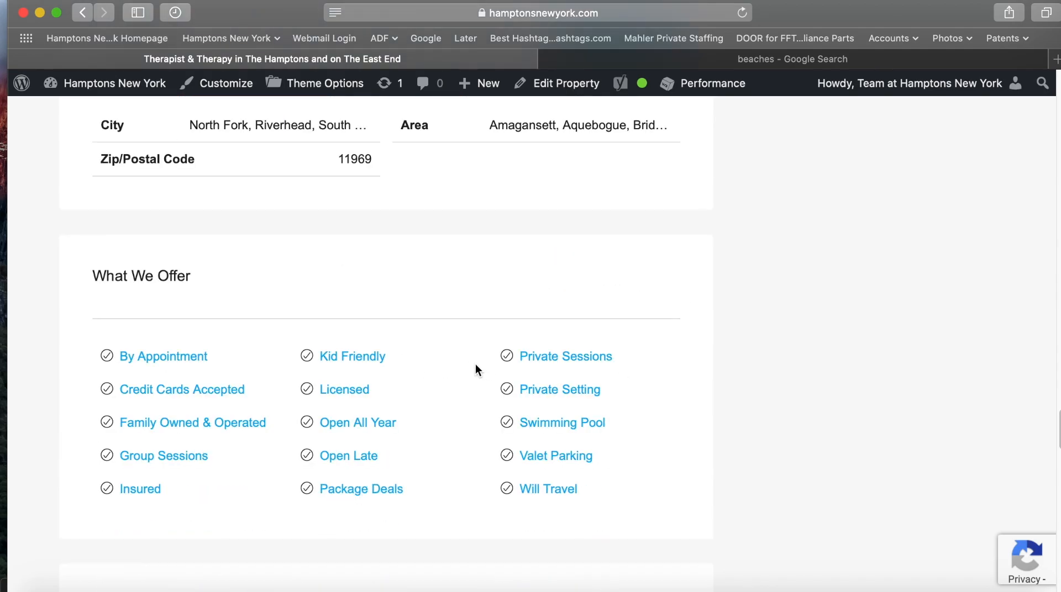
scroll(475, 365, "up", 3)
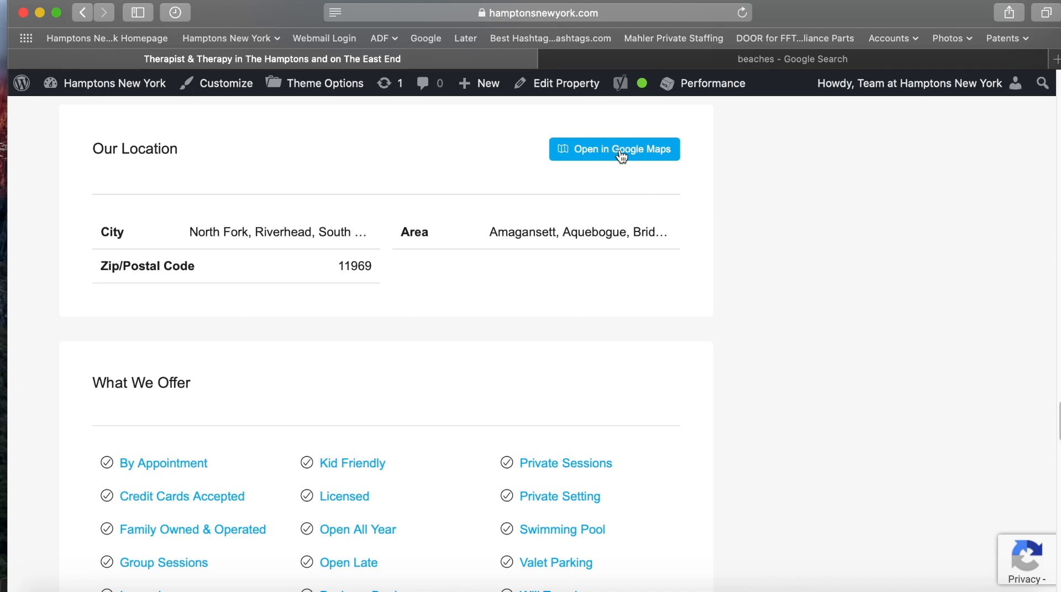
Step: Revisit the listing's header photo, category labels and gallery option, and the opening of its About Us description
scroll(455, 329, "up", 10)
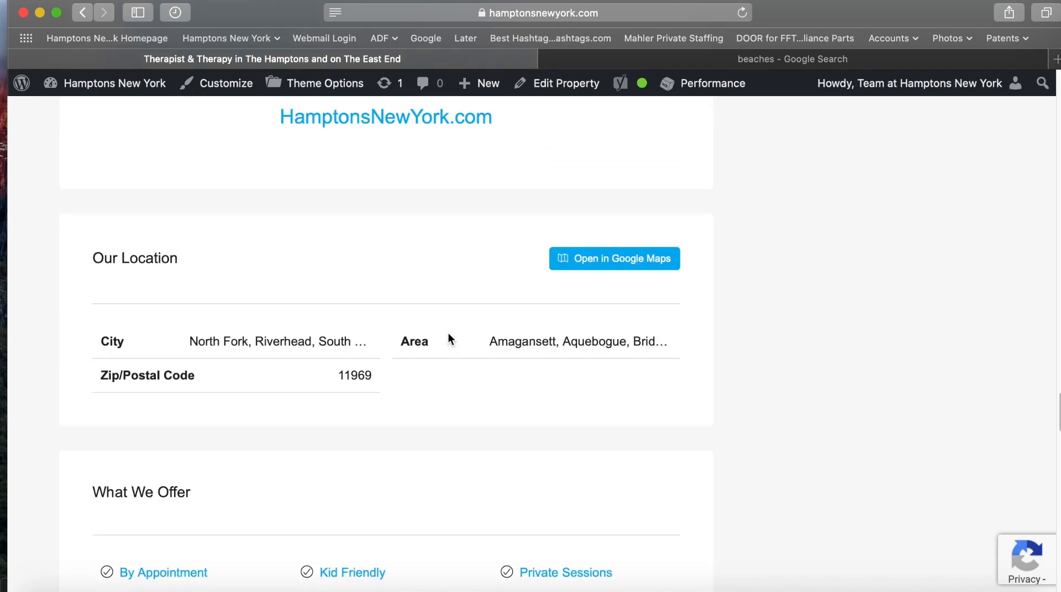
scroll(464, 330, "up", 15)
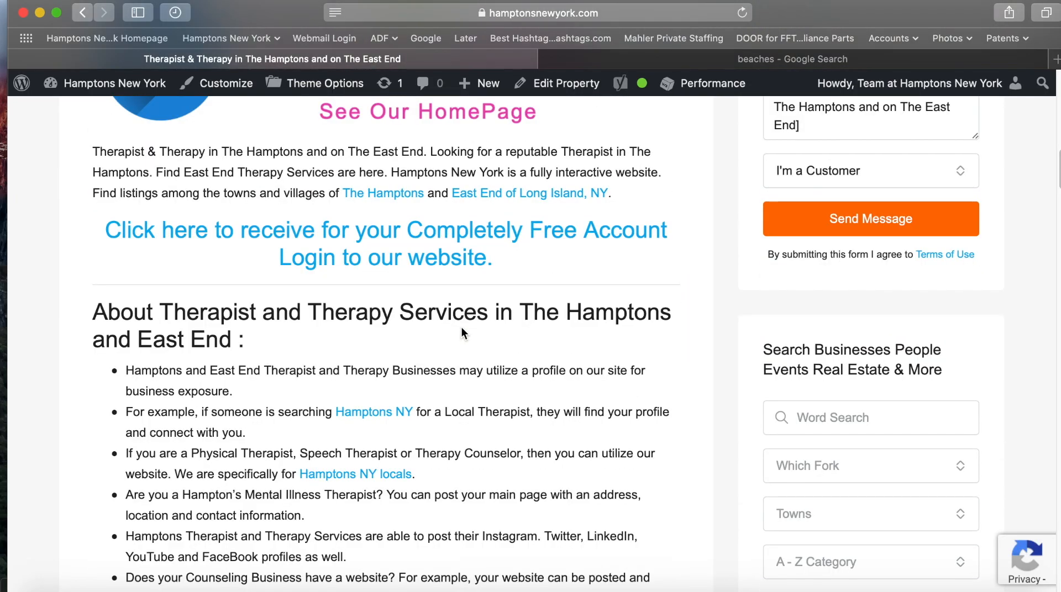
scroll(946, 370, "up", 3)
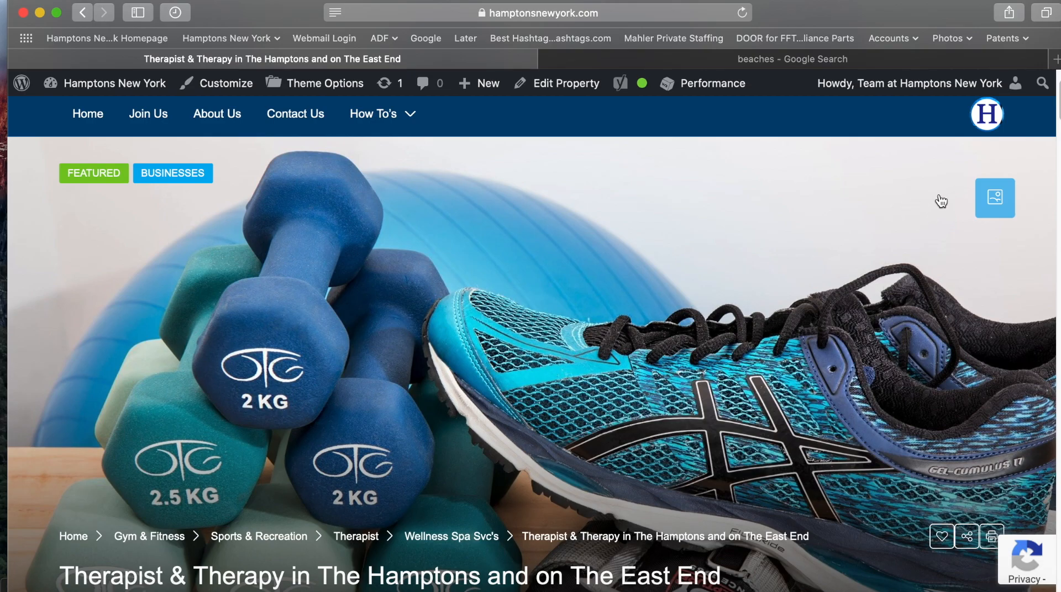
scroll(851, 231, "down", 1)
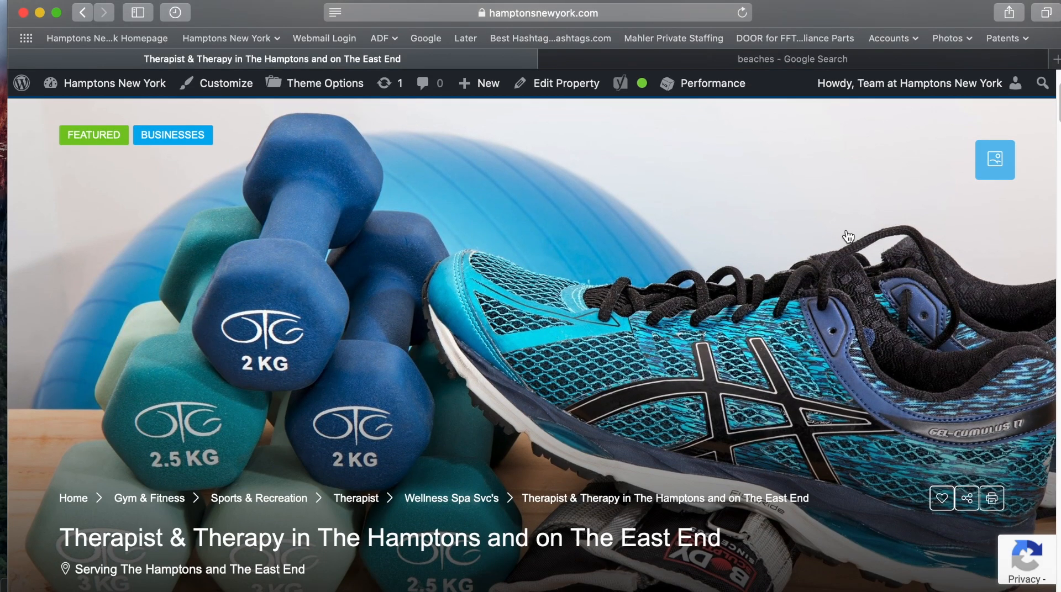
scroll(849, 232, "down", 4)
scroll(692, 249, "down", 10)
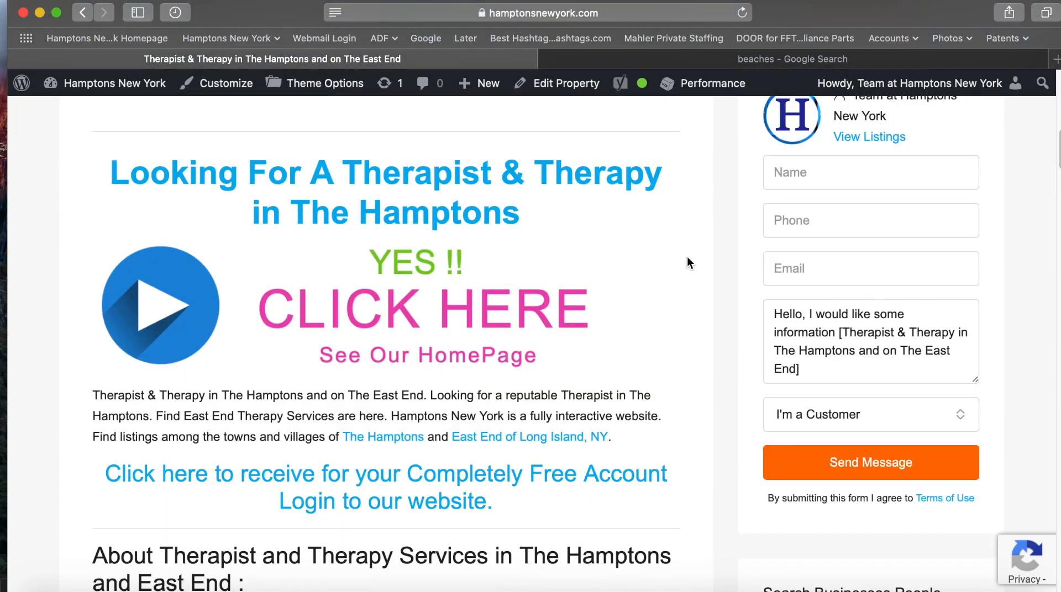
Step: Review the therapist listing's description, embedded photos and free profile instructions, down to its Our Location details and What We Offer features
scroll(663, 279, "down", 15)
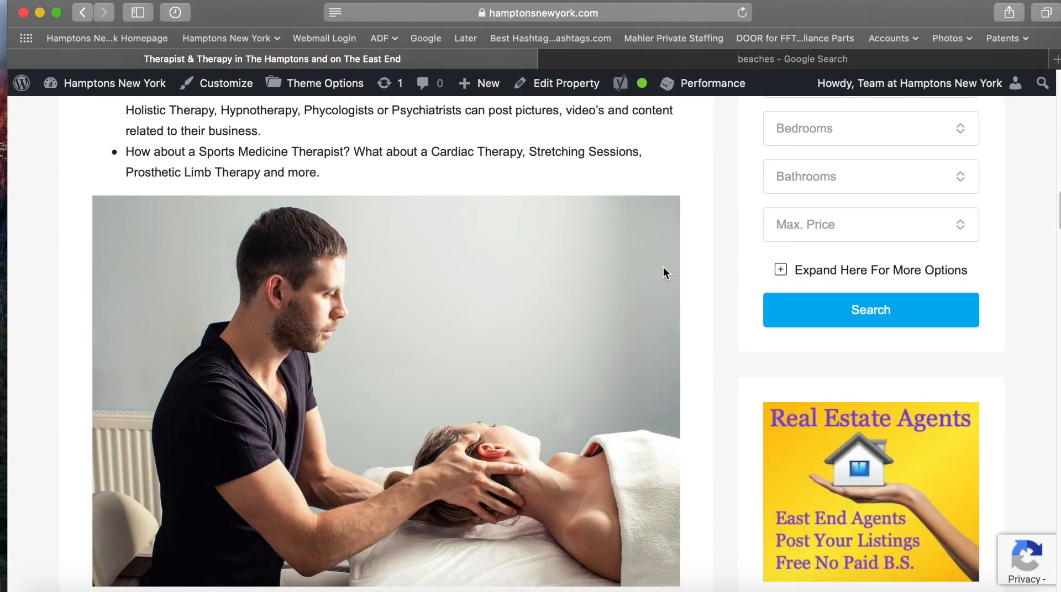
scroll(448, 305, "down", 12)
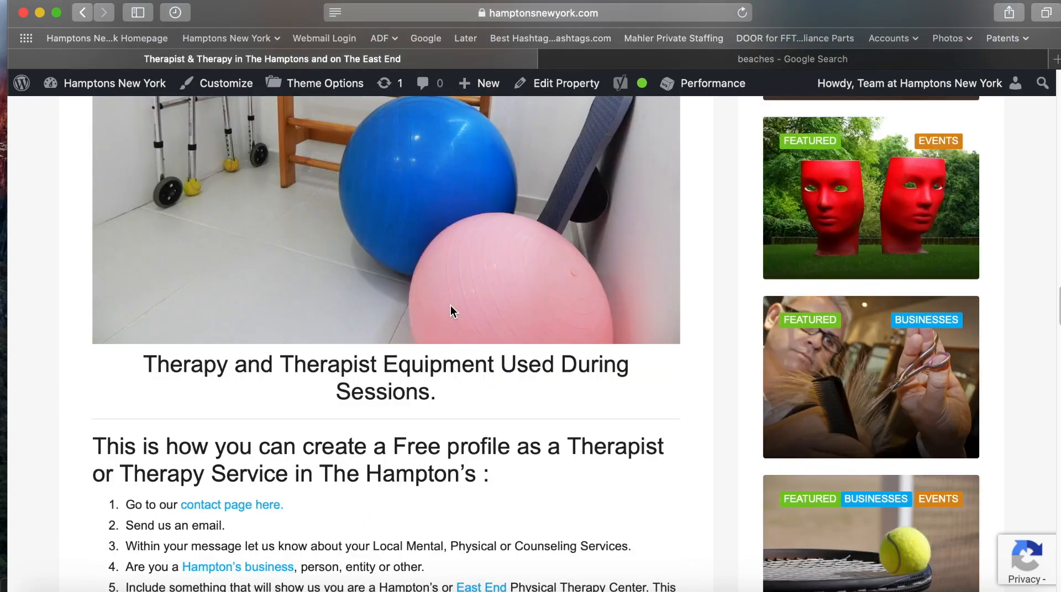
scroll(449, 305, "down", 8)
scroll(448, 305, "down", 10)
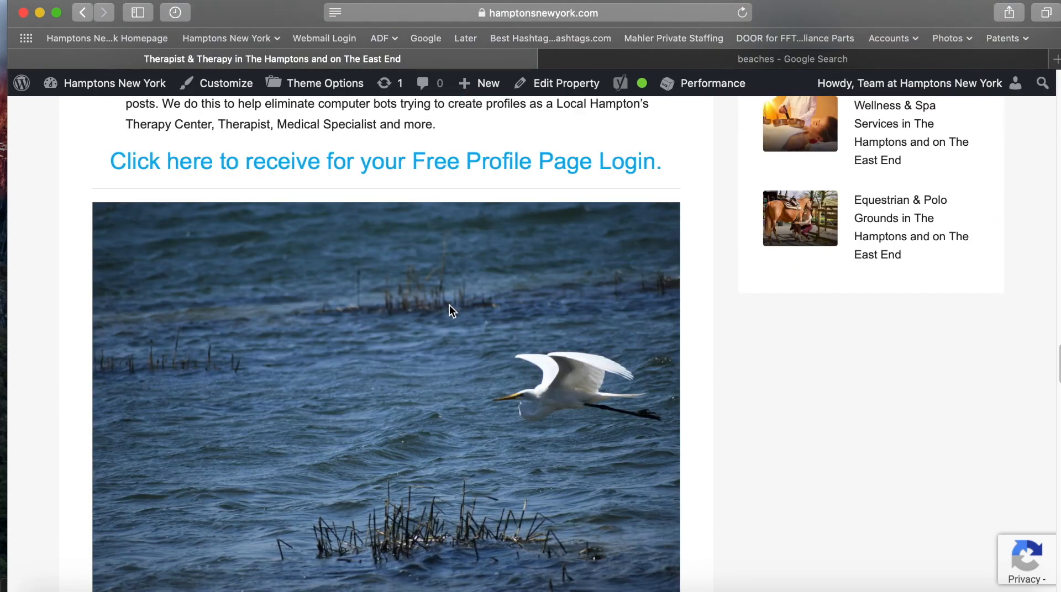
scroll(448, 306, "down", 5)
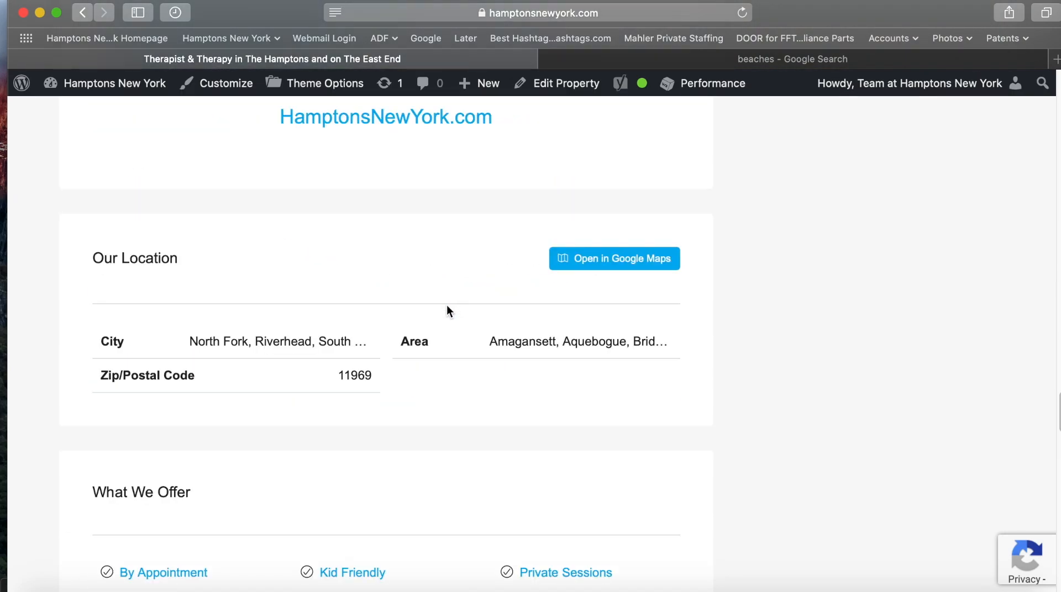
scroll(447, 306, "down", 1)
scroll(448, 311, "down", 4)
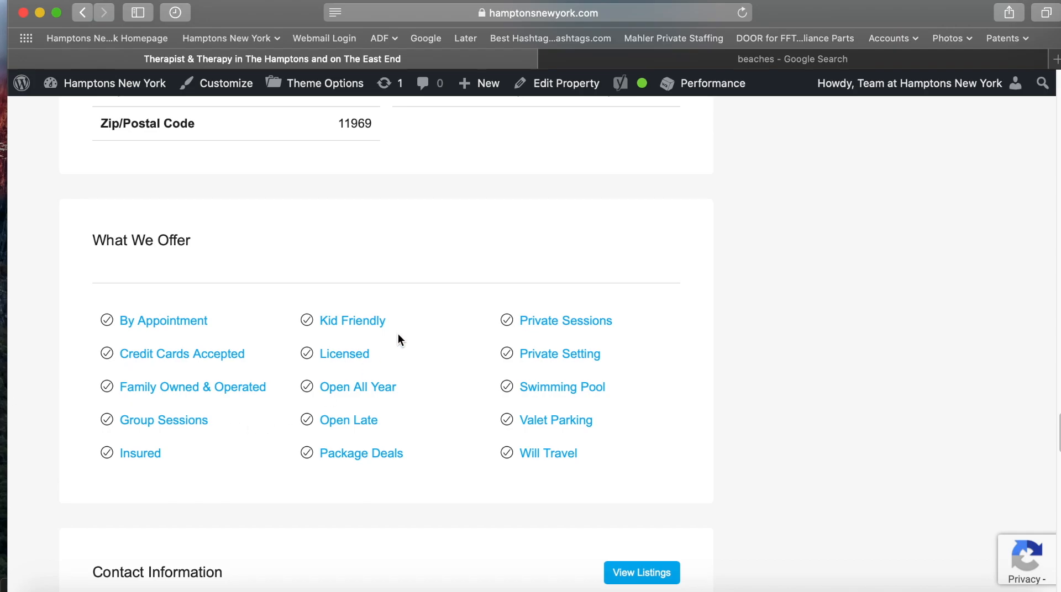
scroll(490, 306, "down", 7)
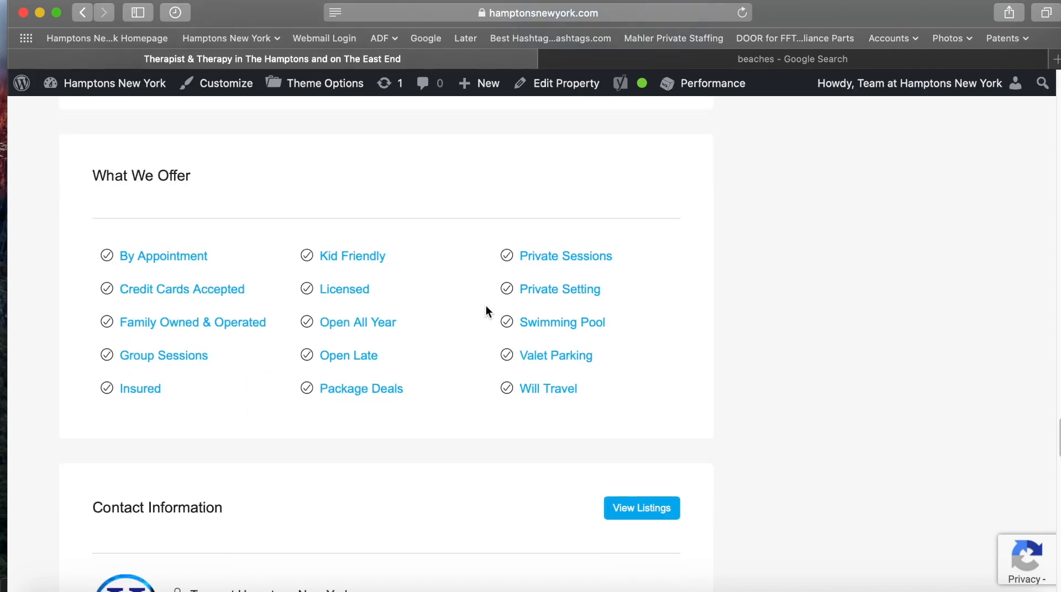
Step: Examine the listing's Contact Information with its social links and View Listings option, the enquiry form and the Similar Listings
scroll(486, 314, "down", 2)
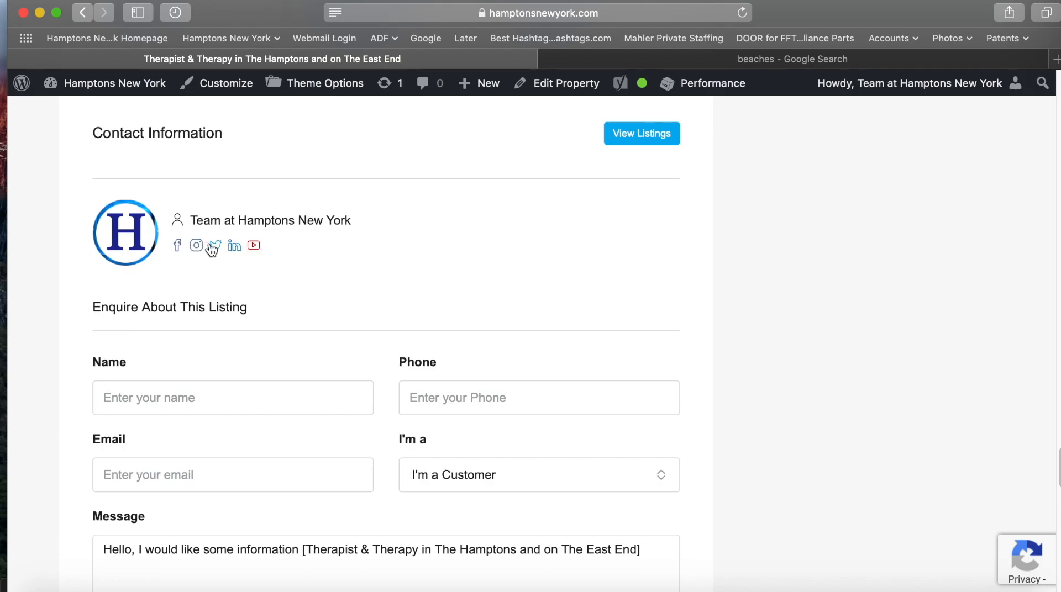
scroll(426, 274, "up", 1)
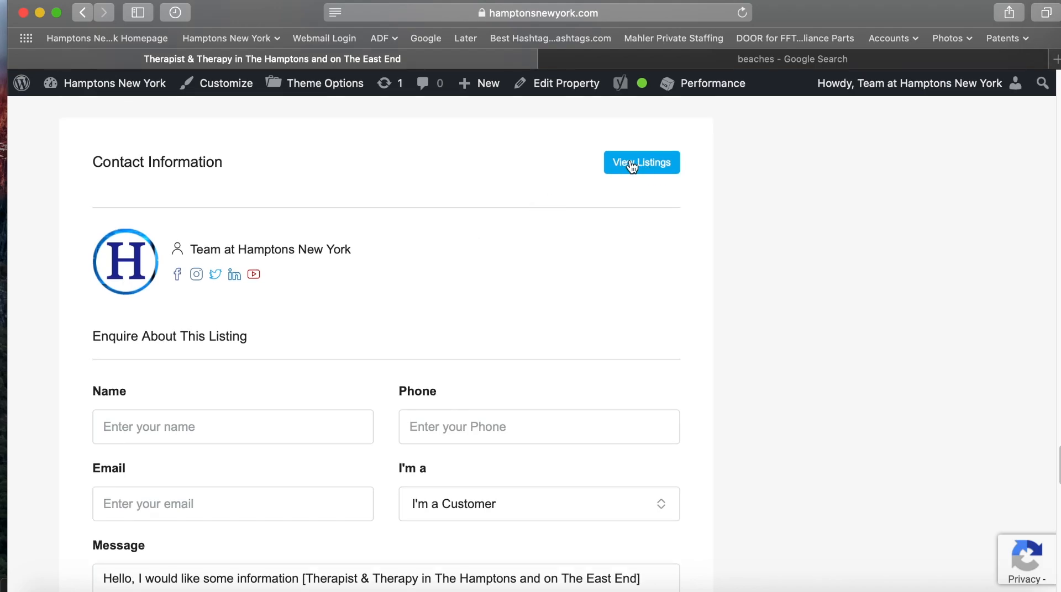
scroll(555, 293, "down", 7)
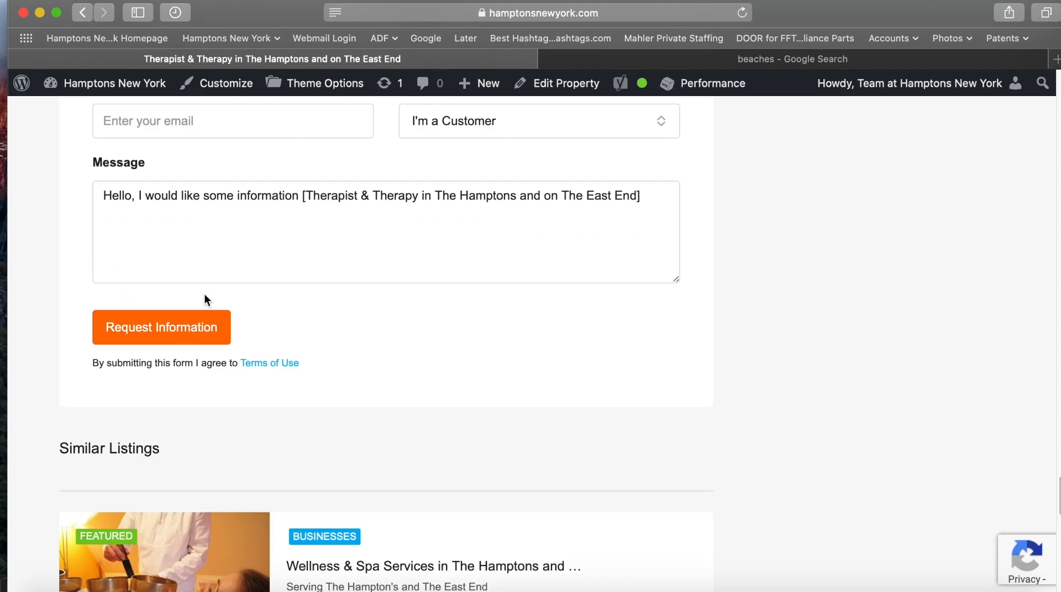
scroll(388, 378, "down", 7)
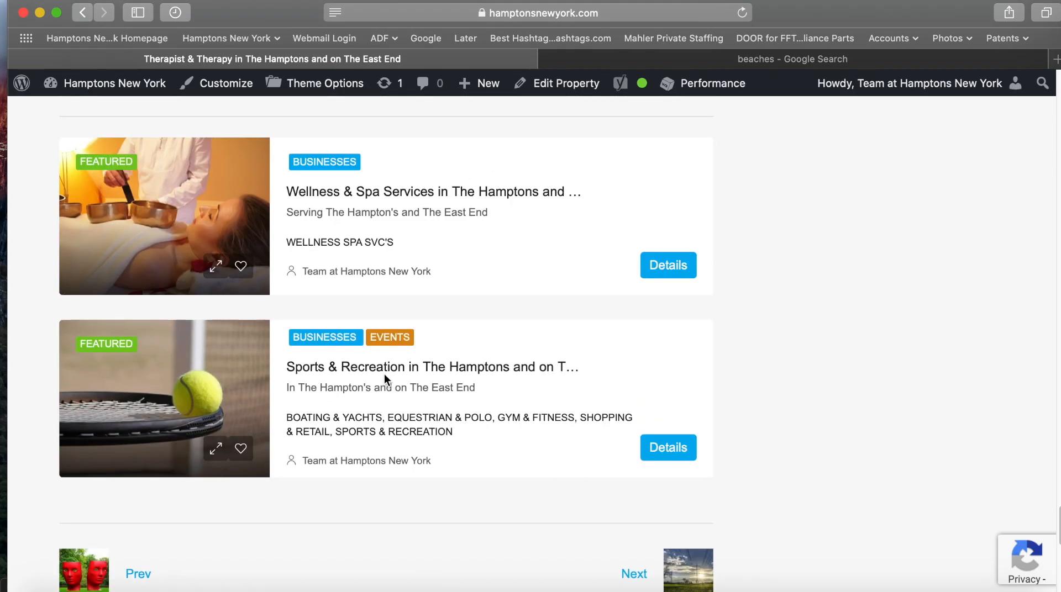
Step: Return to the listing's page header and open a blank Create a Listing form from the account options
scroll(383, 374, "up", 12)
scroll(384, 374, "up", 20)
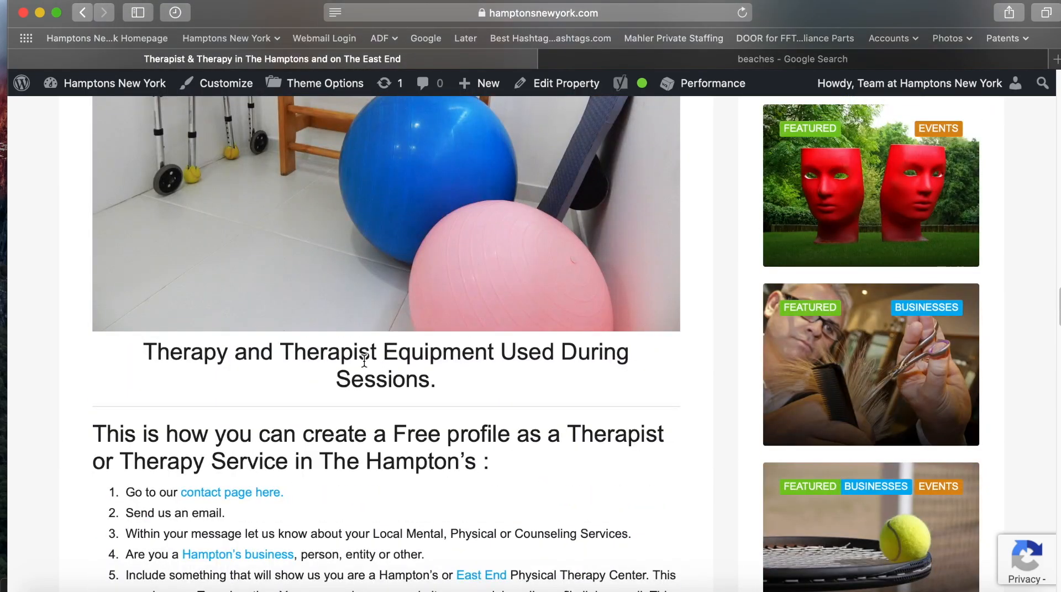
scroll(365, 363, "up", 15)
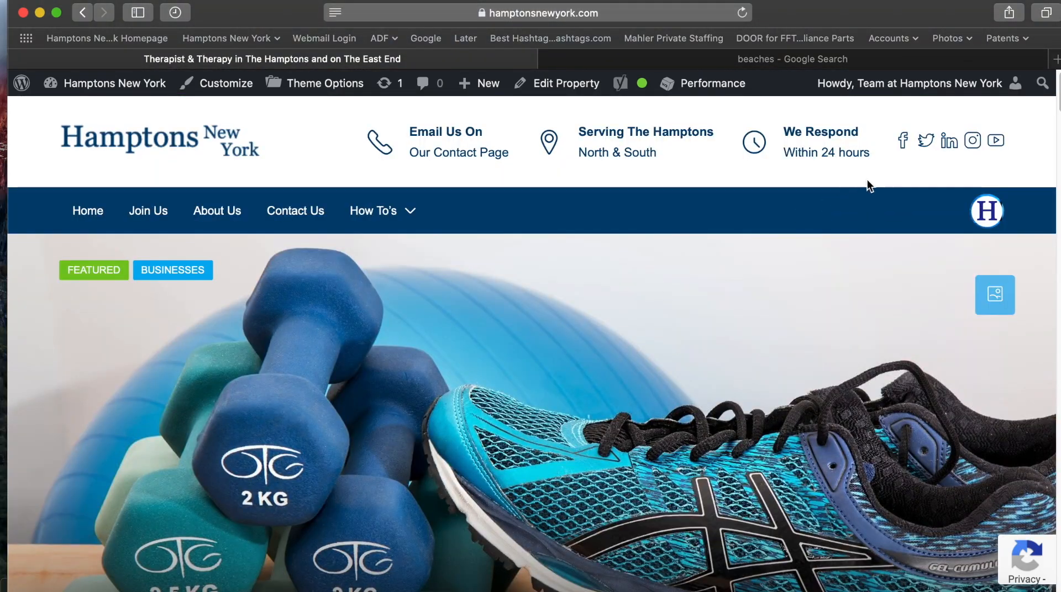
left_click(987, 211)
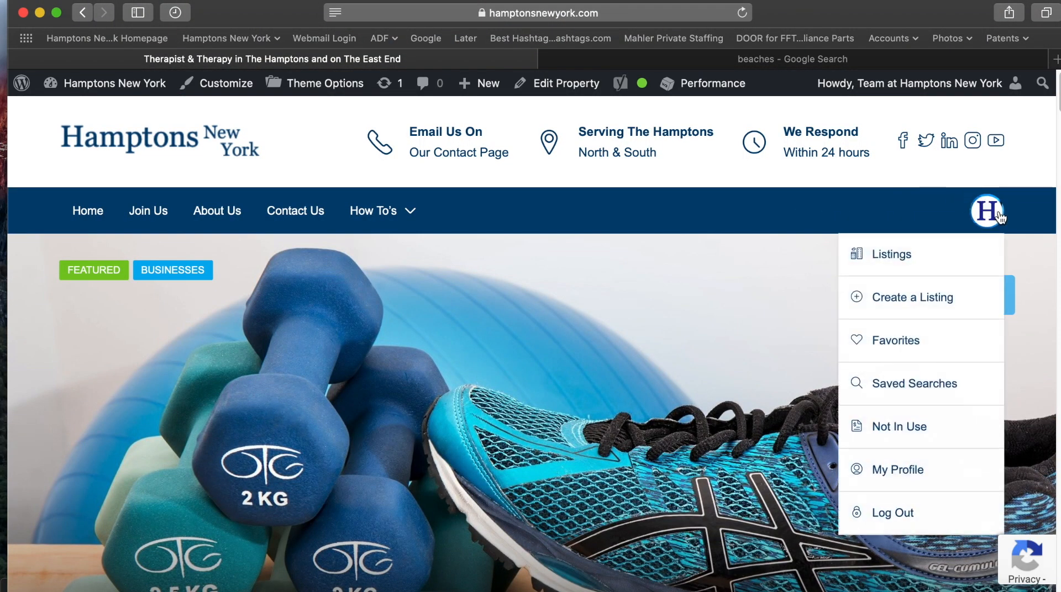
left_click(920, 293)
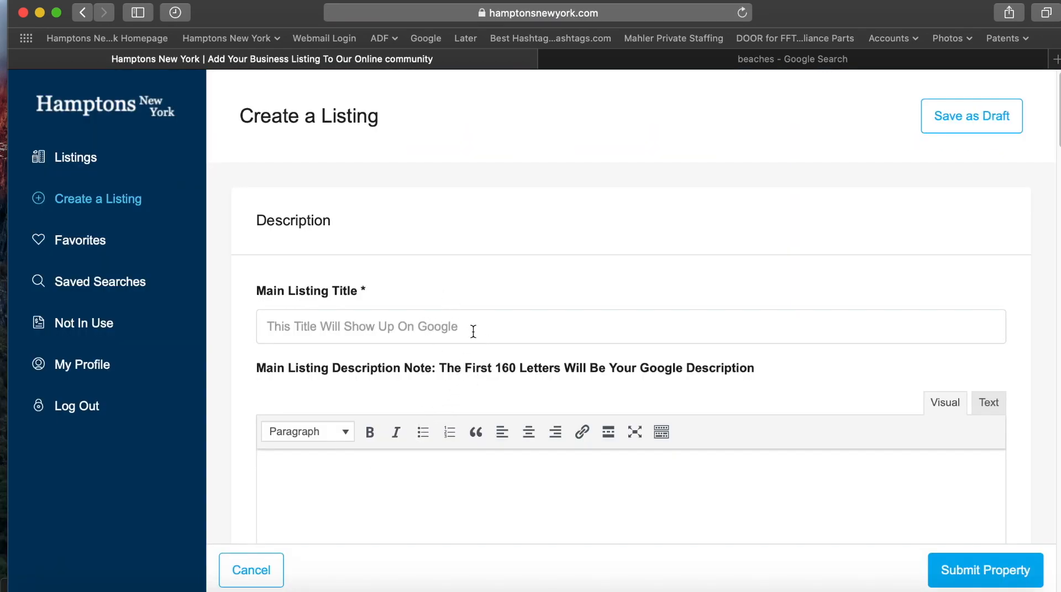
Step: Skim the blank form between the Main Listing Title and Location fields, and leave it for the Hamptons New York homepage
left_click(466, 323)
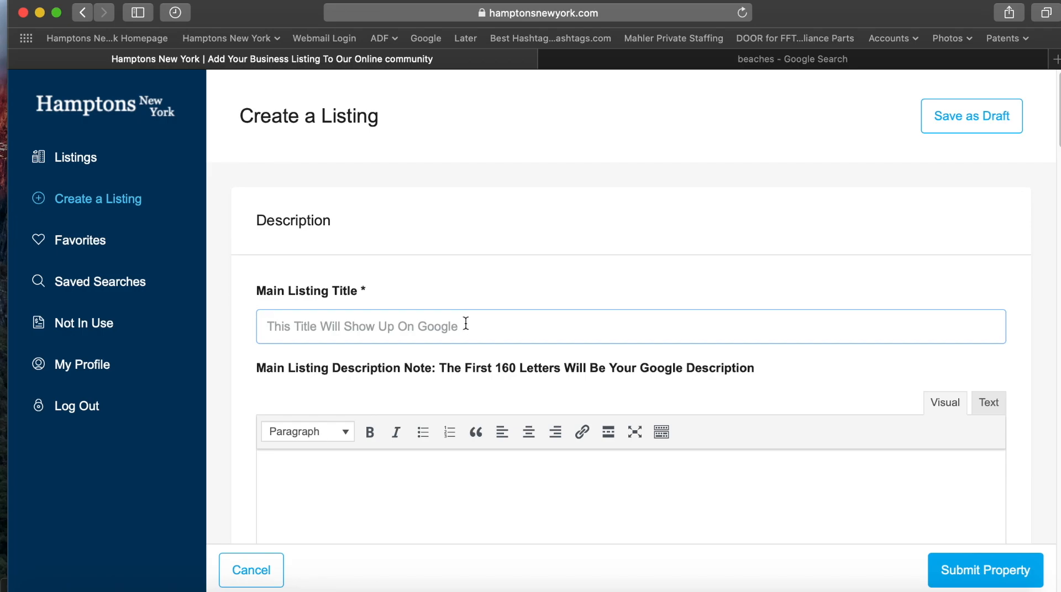
scroll(464, 323, "down", 4)
scroll(459, 322, "down", 12)
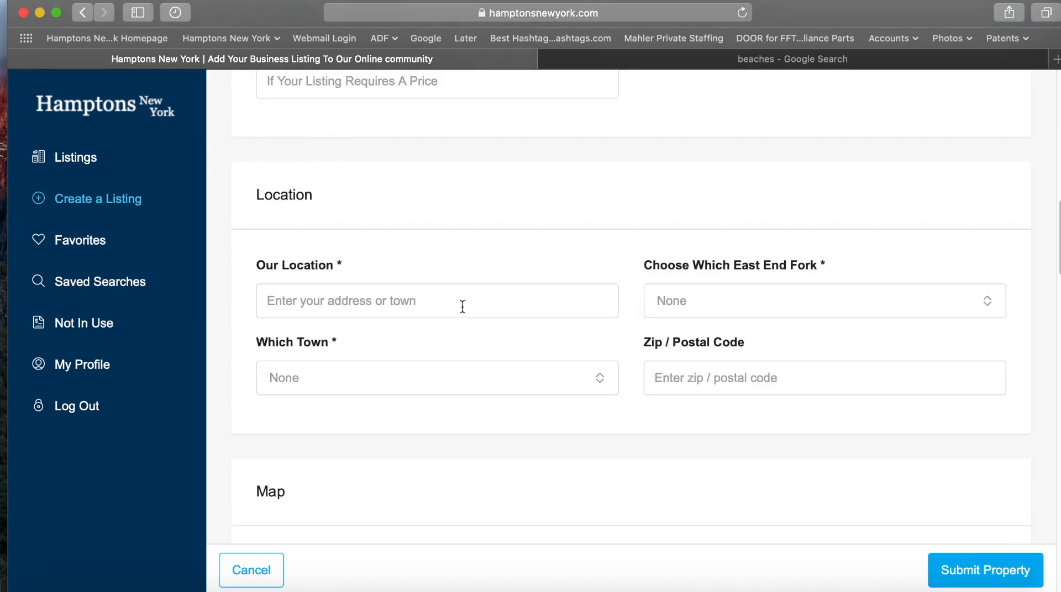
scroll(463, 304, "up", 8)
scroll(464, 300, "up", 5)
left_click(463, 310)
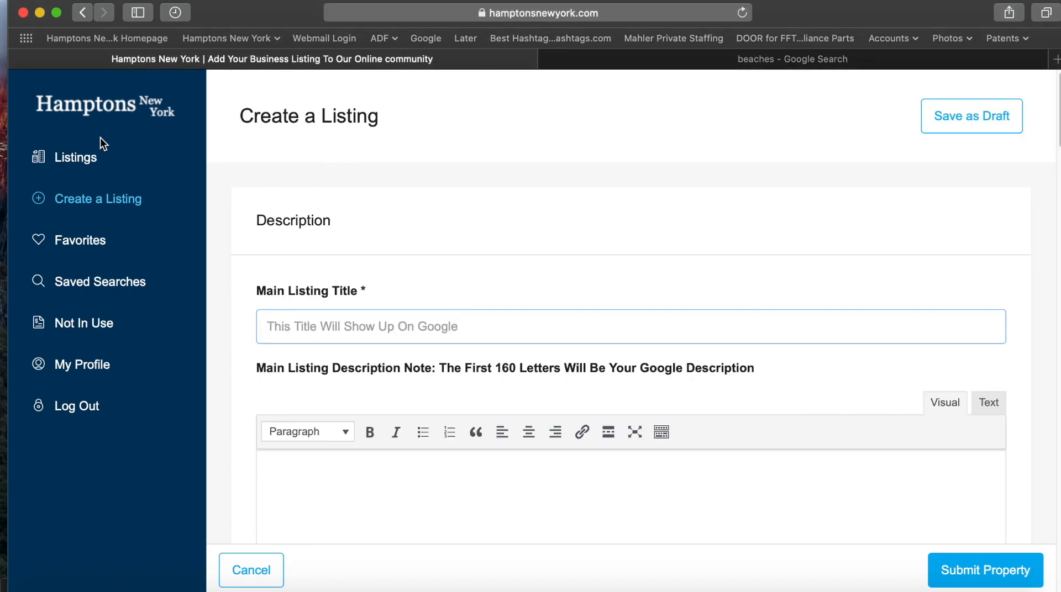
left_click(104, 113)
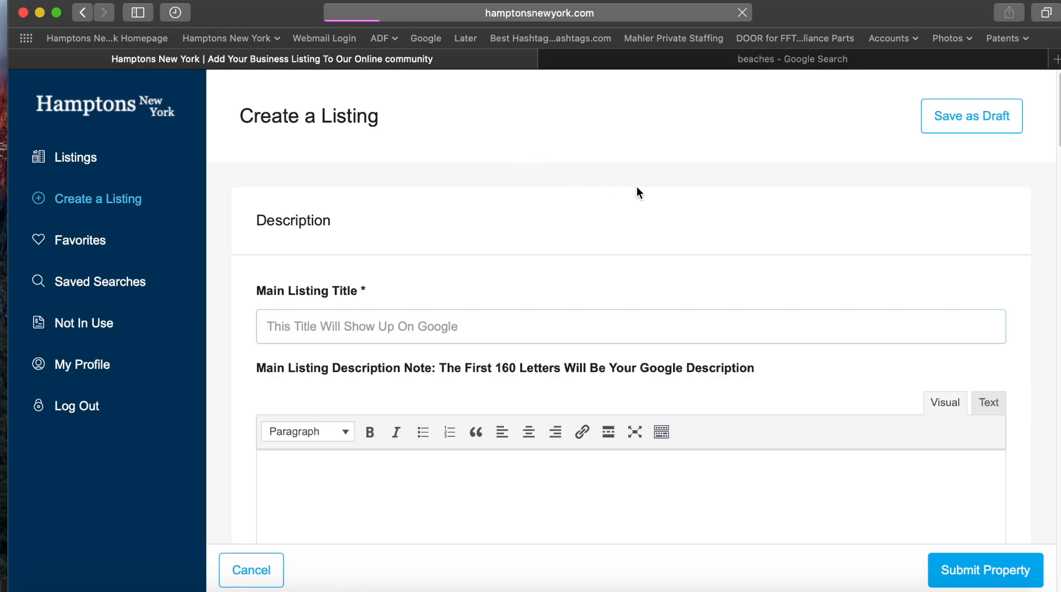